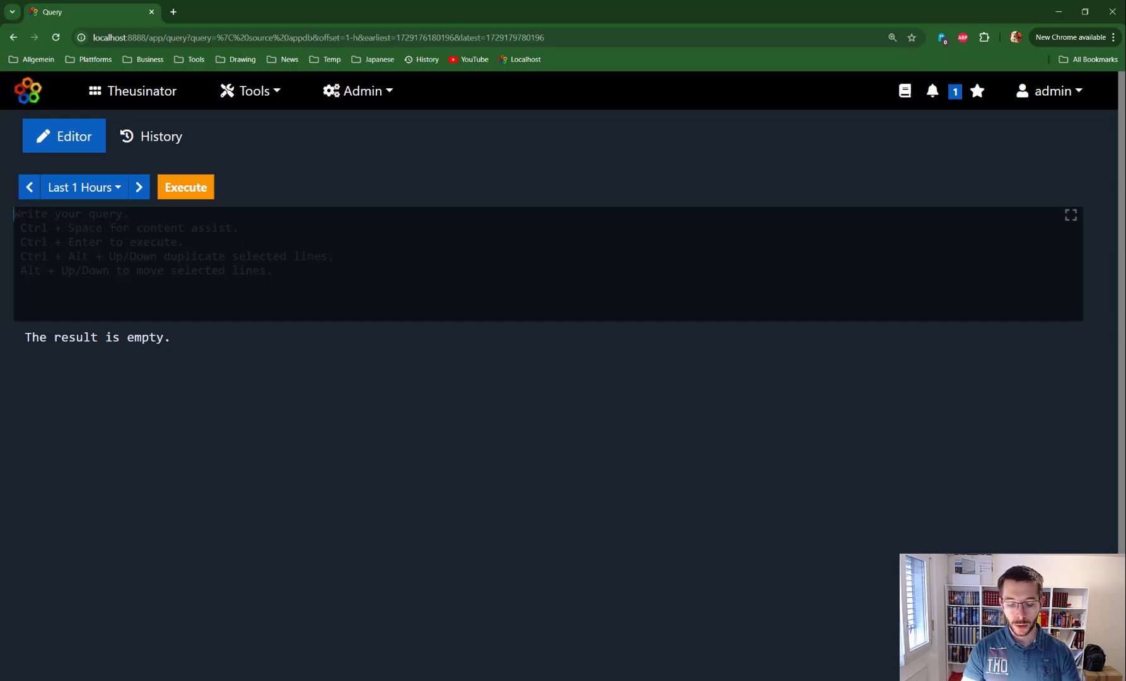
Step: Write the query "| source random records=3" and execute it
type("|")
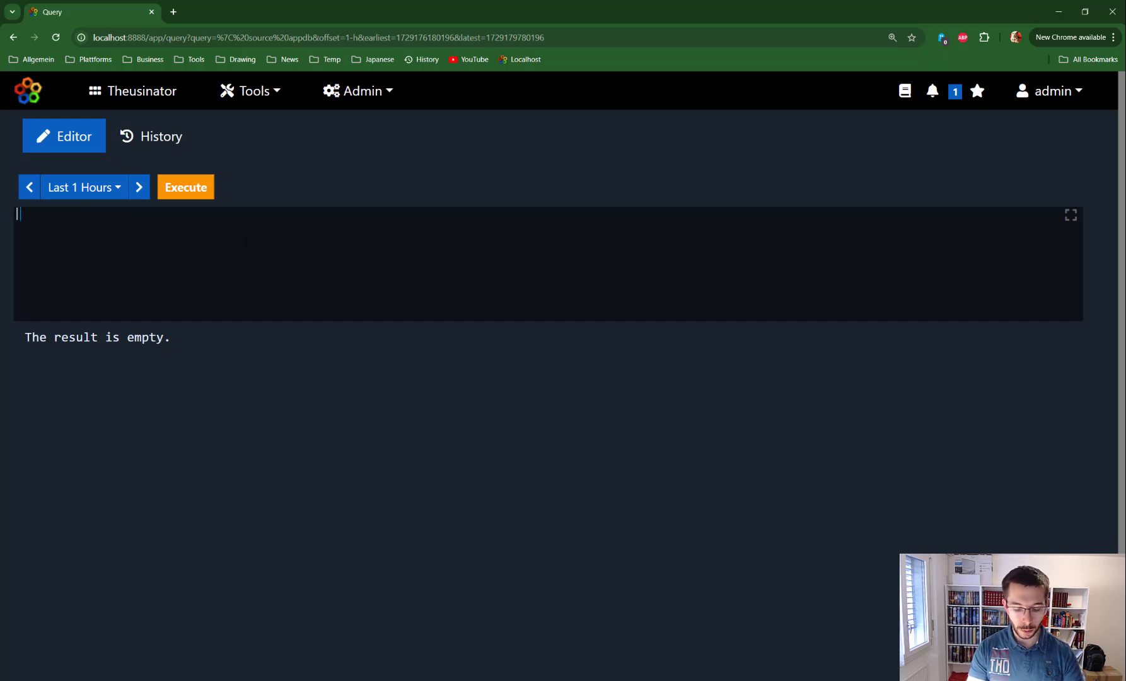
type(" source ")
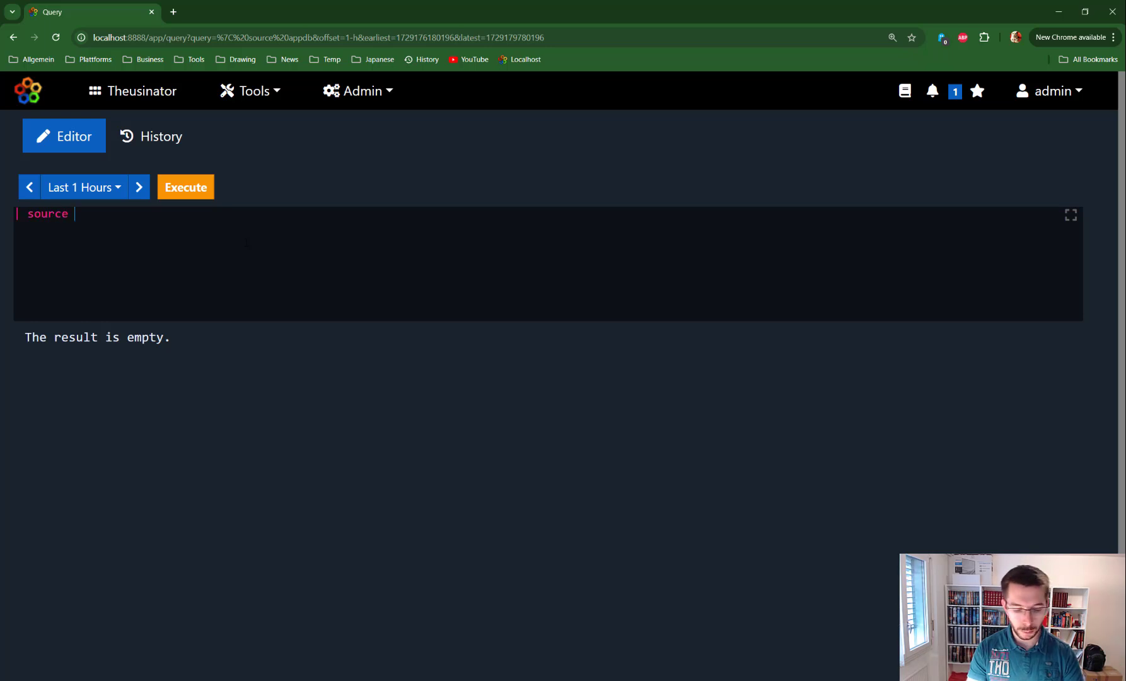
type("rando ")
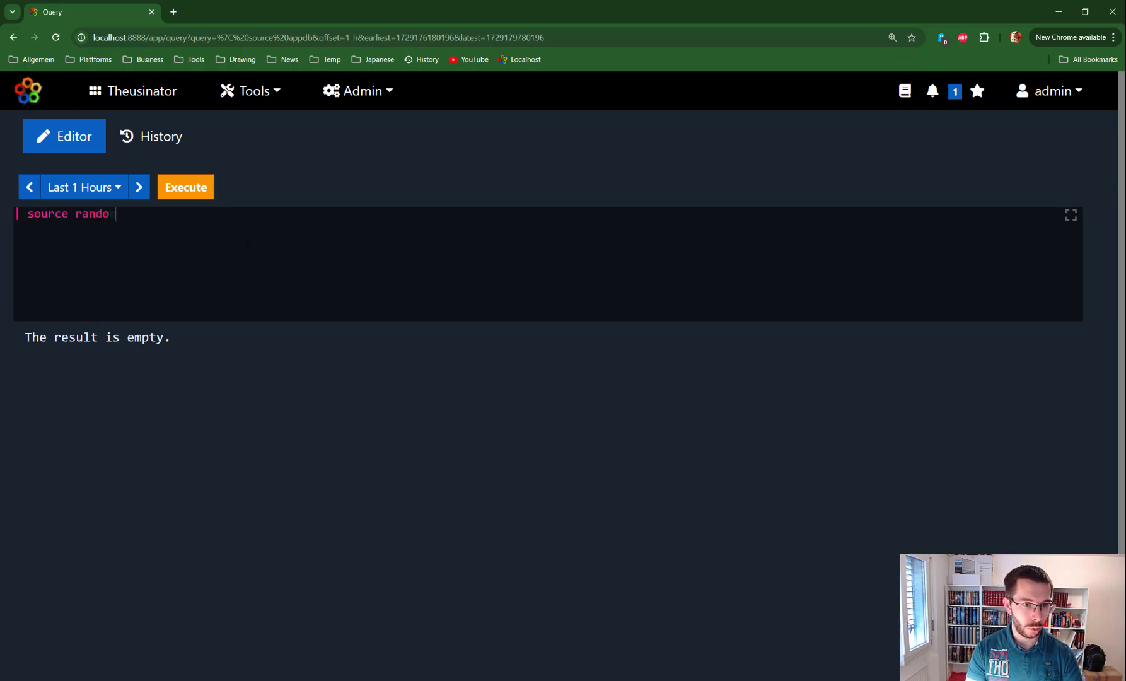
type("mrec")
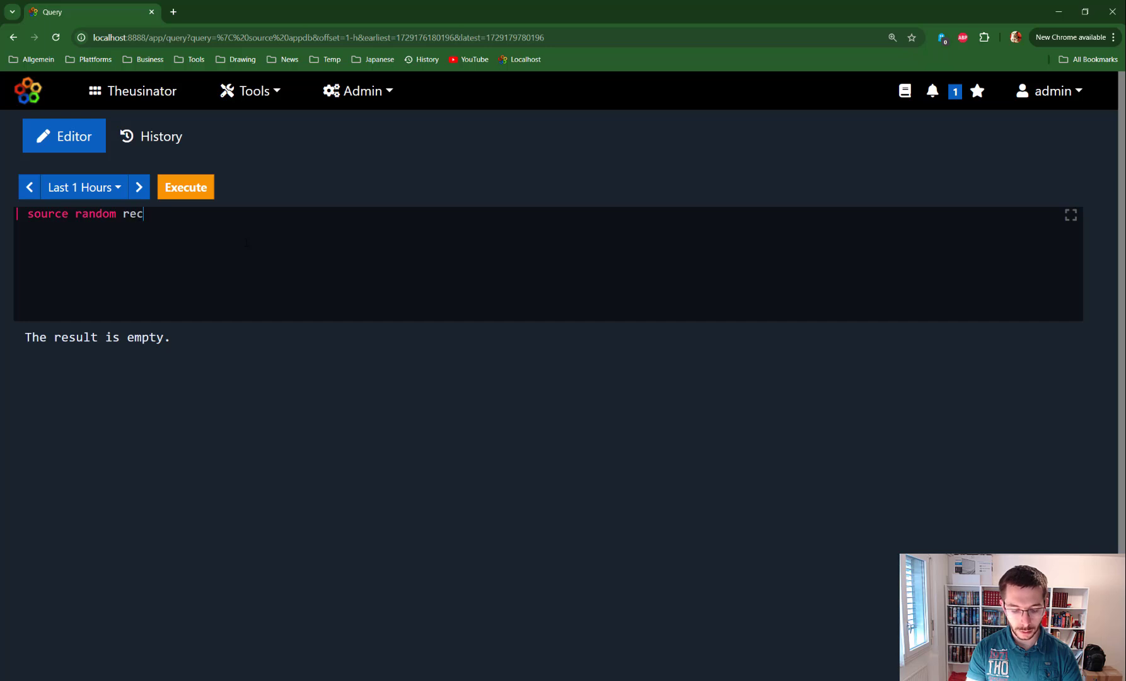
type("ords=")
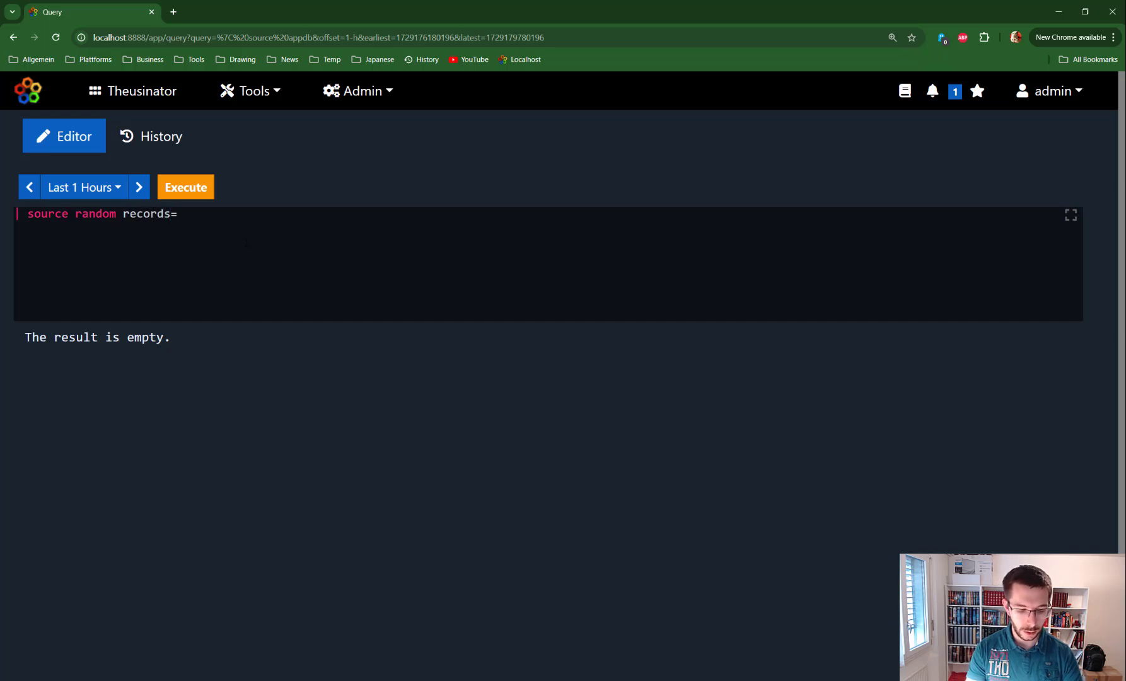
type("3")
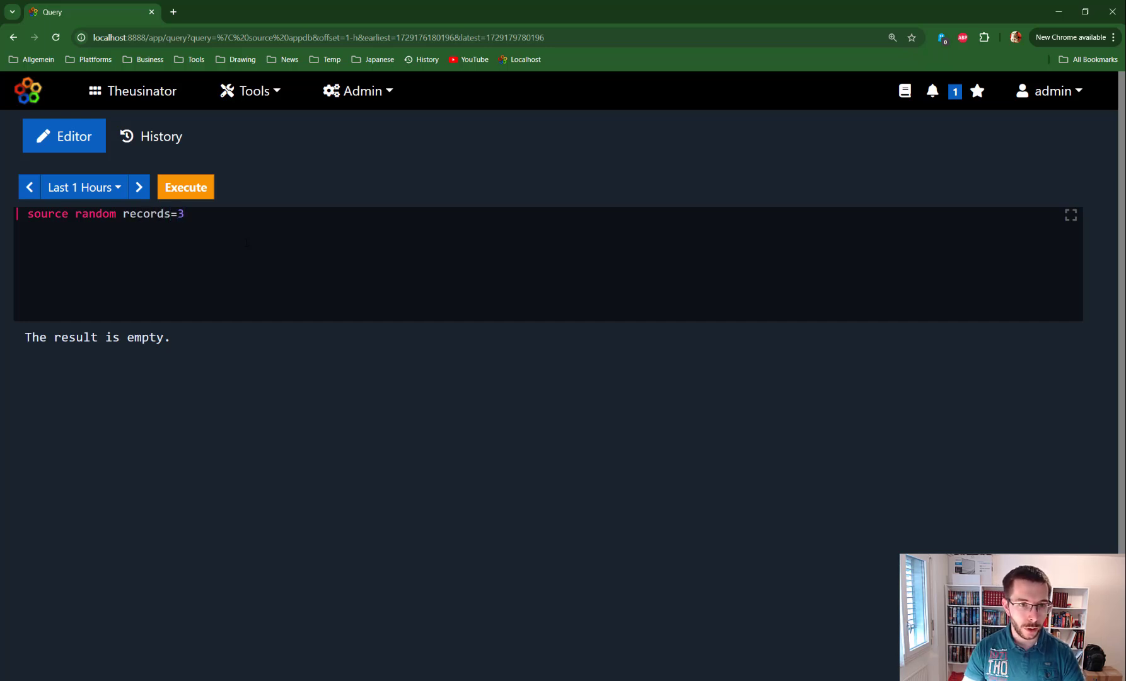
key("ctrl+Return")
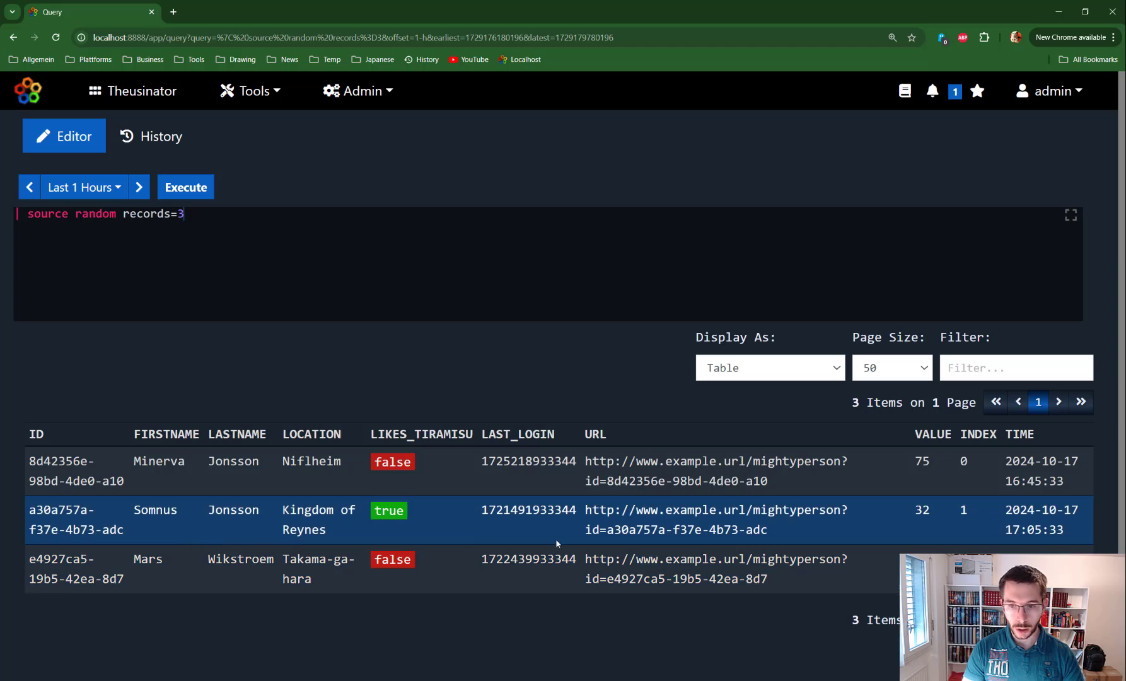
Step: Add a second query line "| source random records=3 type=tickets" and execute the combined query
left_click_drag(184, 215, 15, 215)
left_click(221, 219)
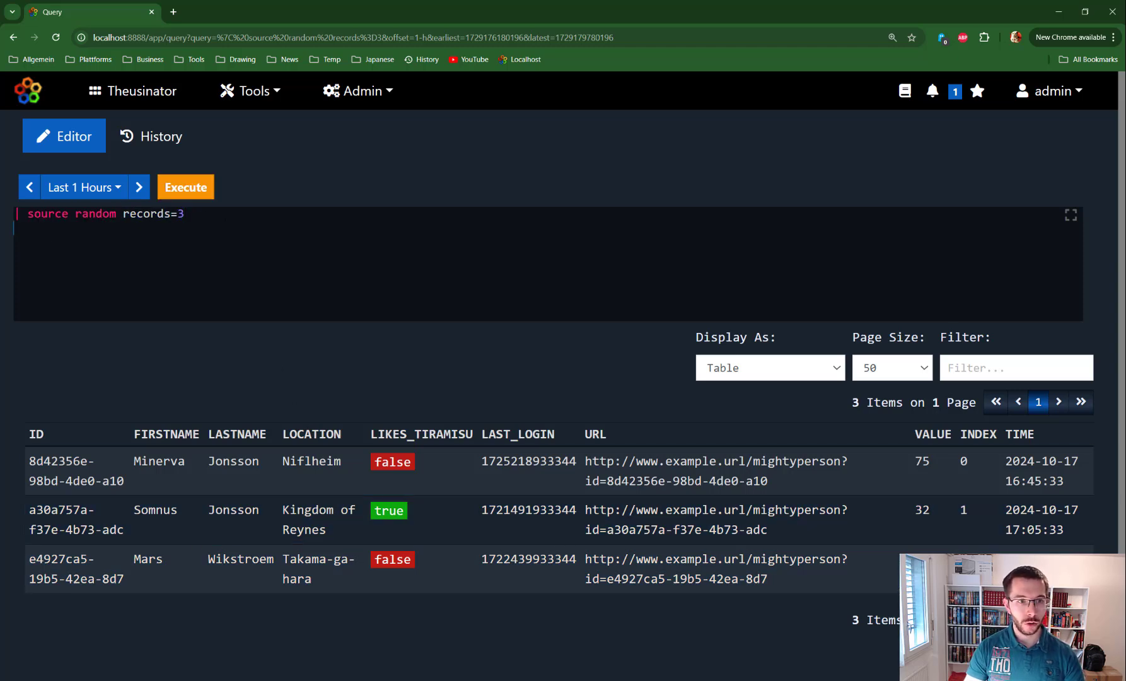
key("Return")
type("| source random records=3")
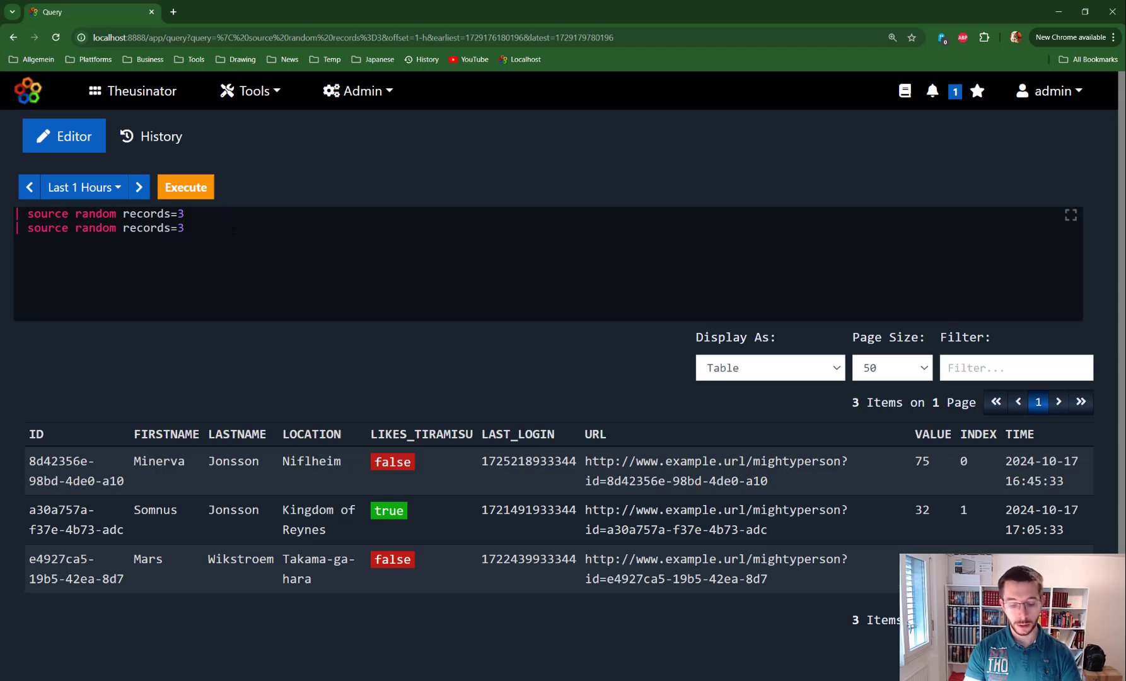
type("ty")
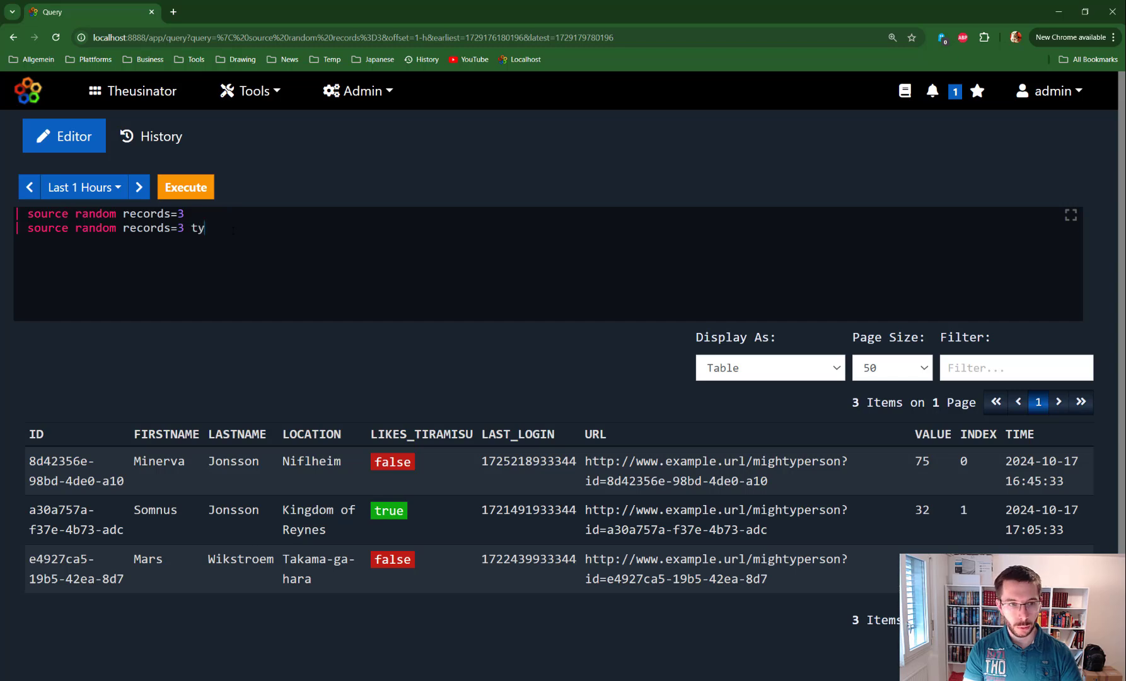
type("pe=t")
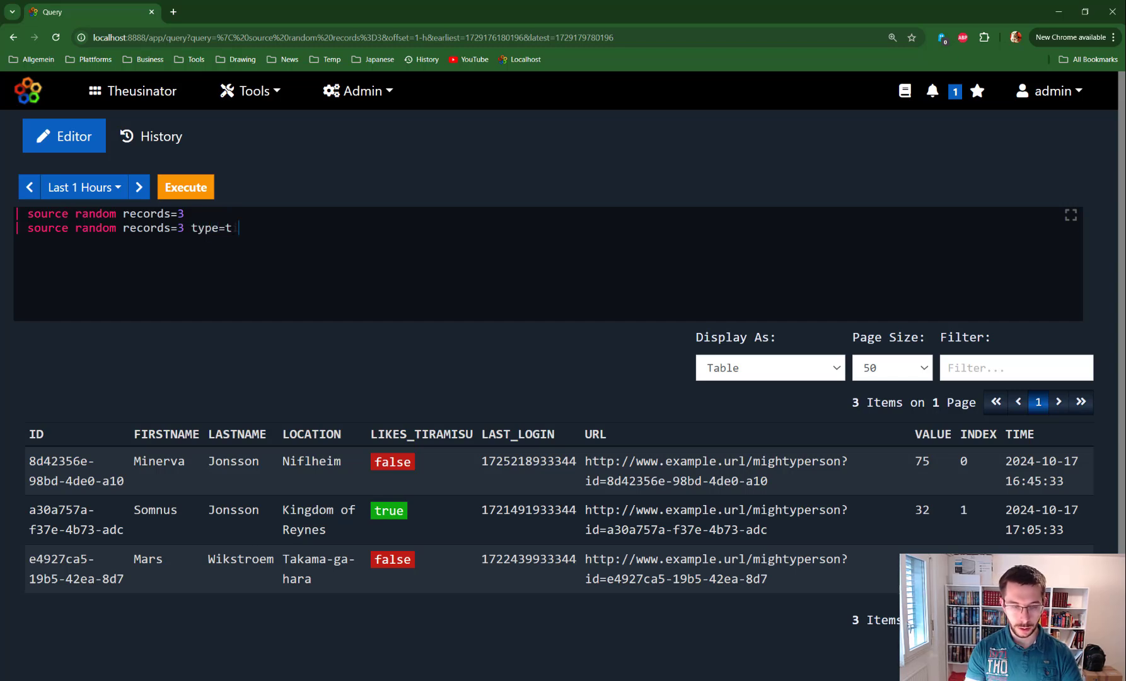
type("icket s")
key("ctrl+Return")
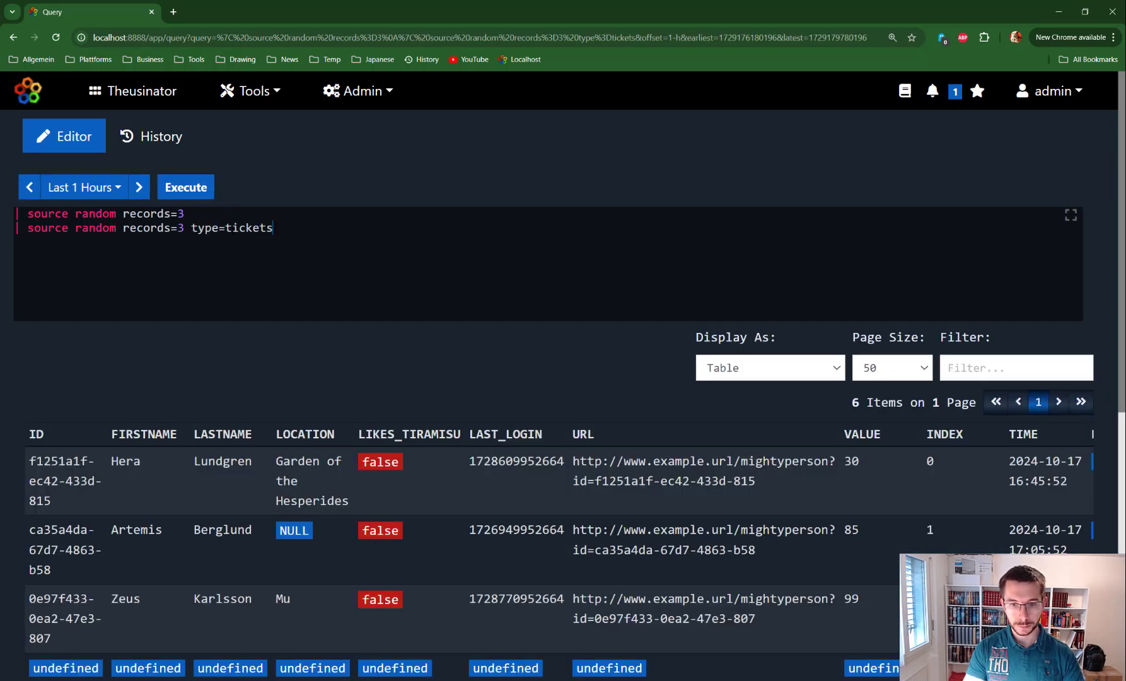
Step: Examine the rows and columns of both sources in the combined result table, including the TITLE column
scroll(391, 380, "down", 2)
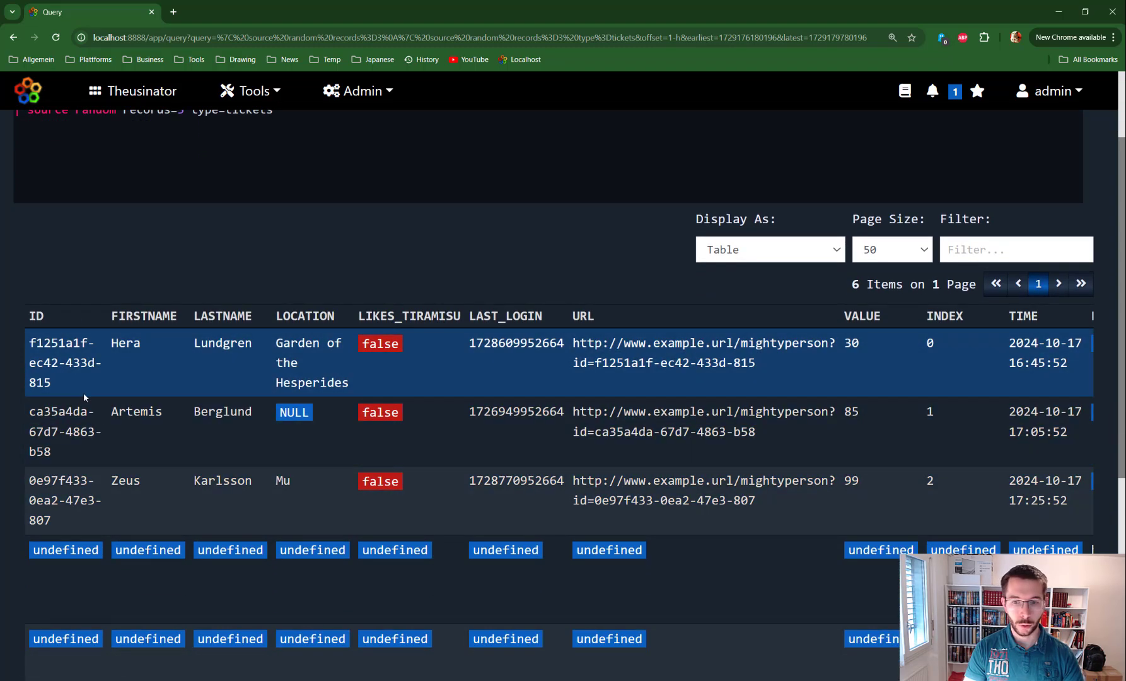
scroll(634, 553, "down", 5)
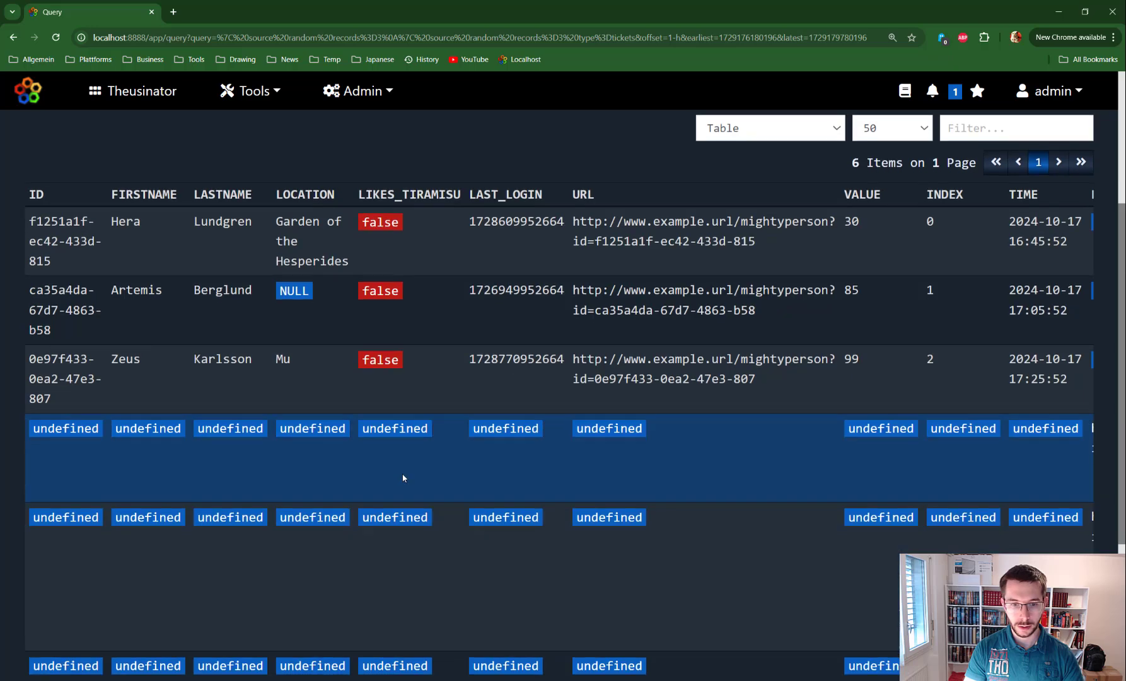
scroll(566, 304, "right", 10)
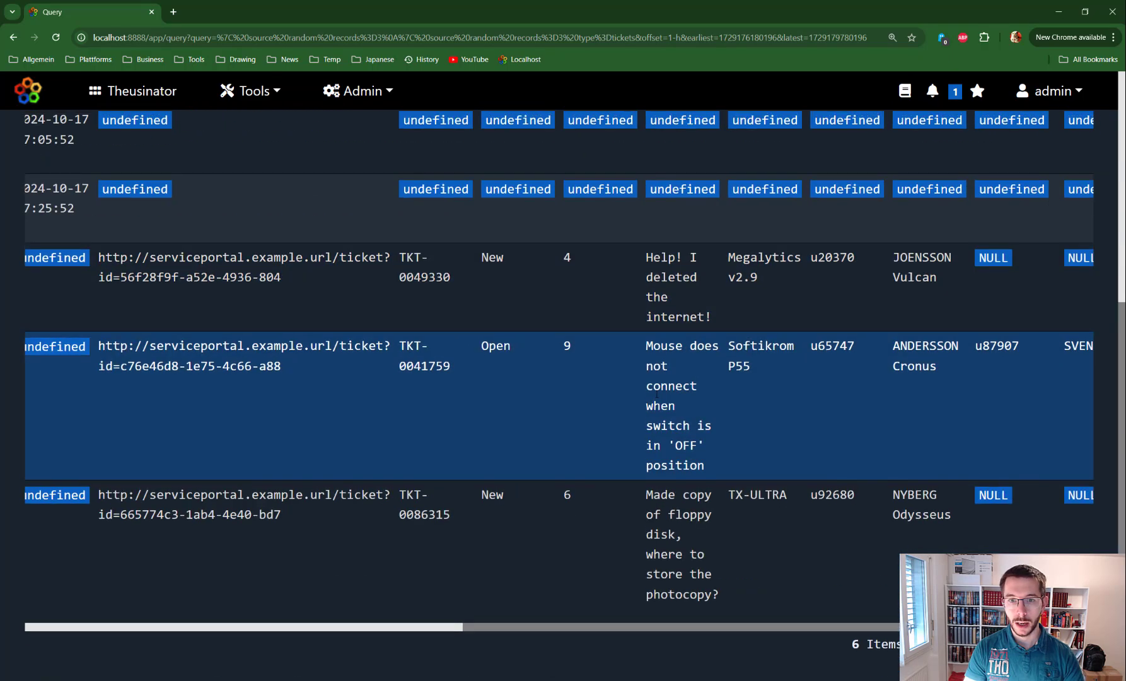
scroll(548, 381, "up", 5)
scroll(445, 443, "left", 10)
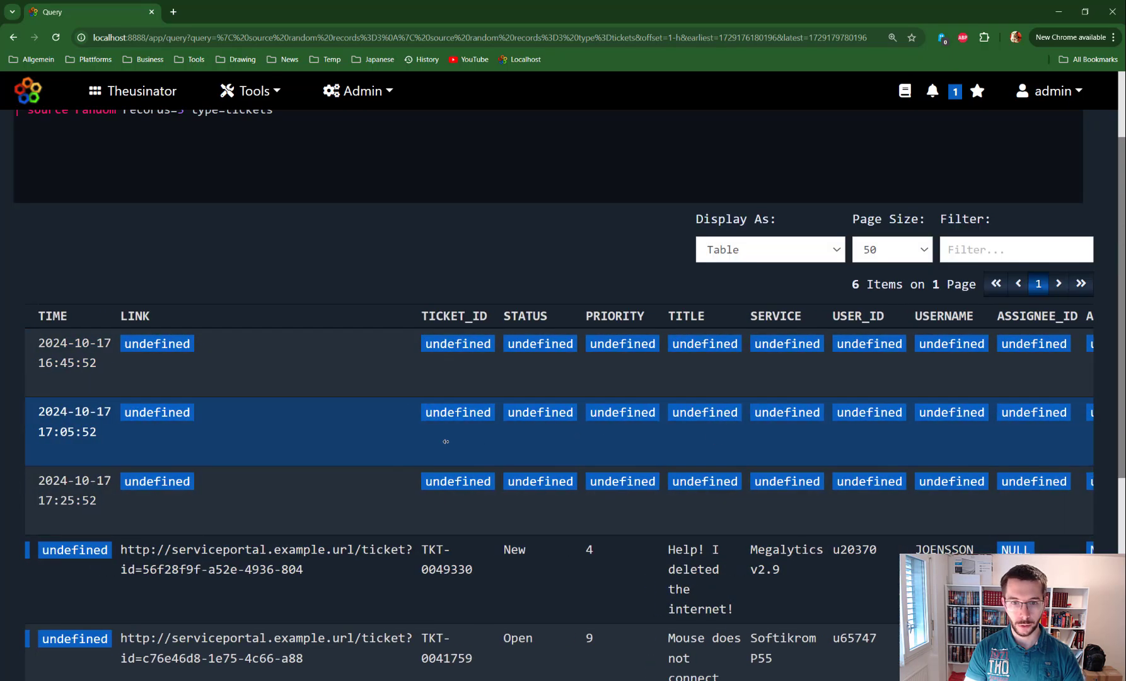
scroll(209, 351, "up", 2)
scroll(208, 350, "up", 1)
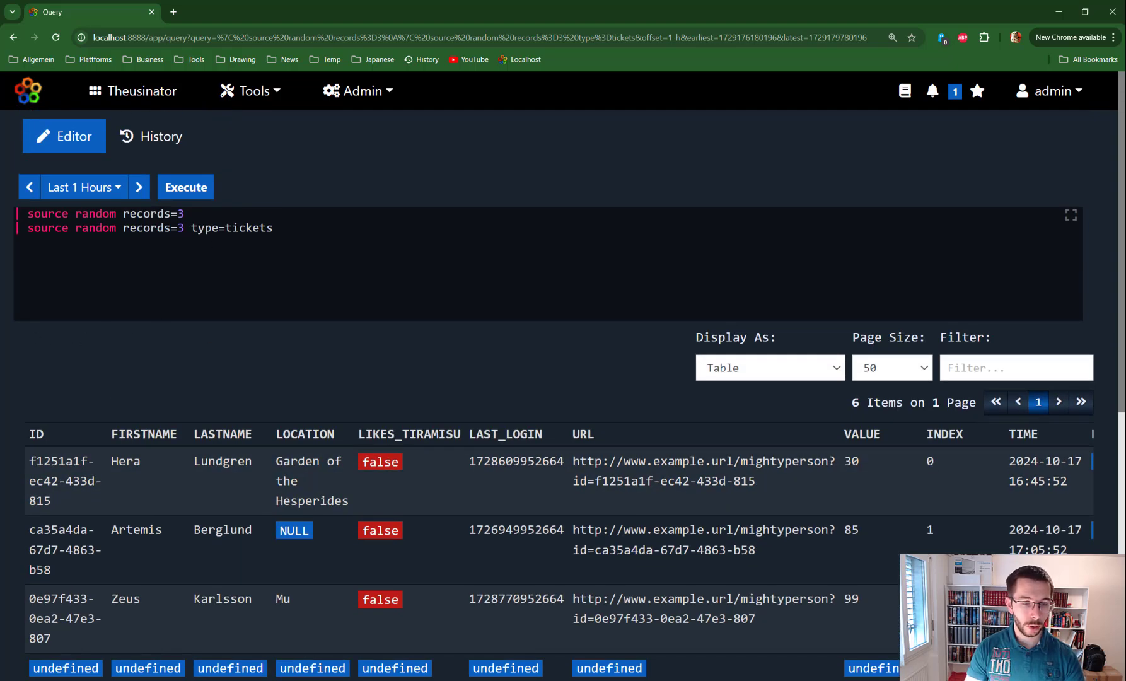
scroll(532, 578, "down", 2)
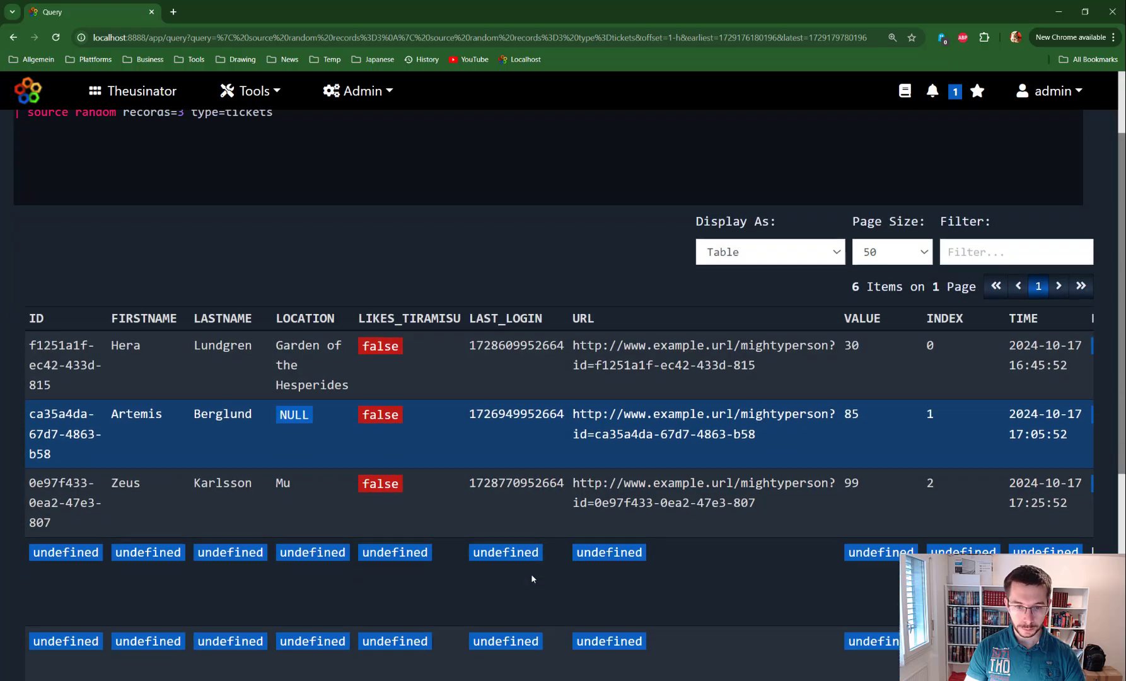
scroll(409, 561, "down", 1)
scroll(281, 516, "right", 10)
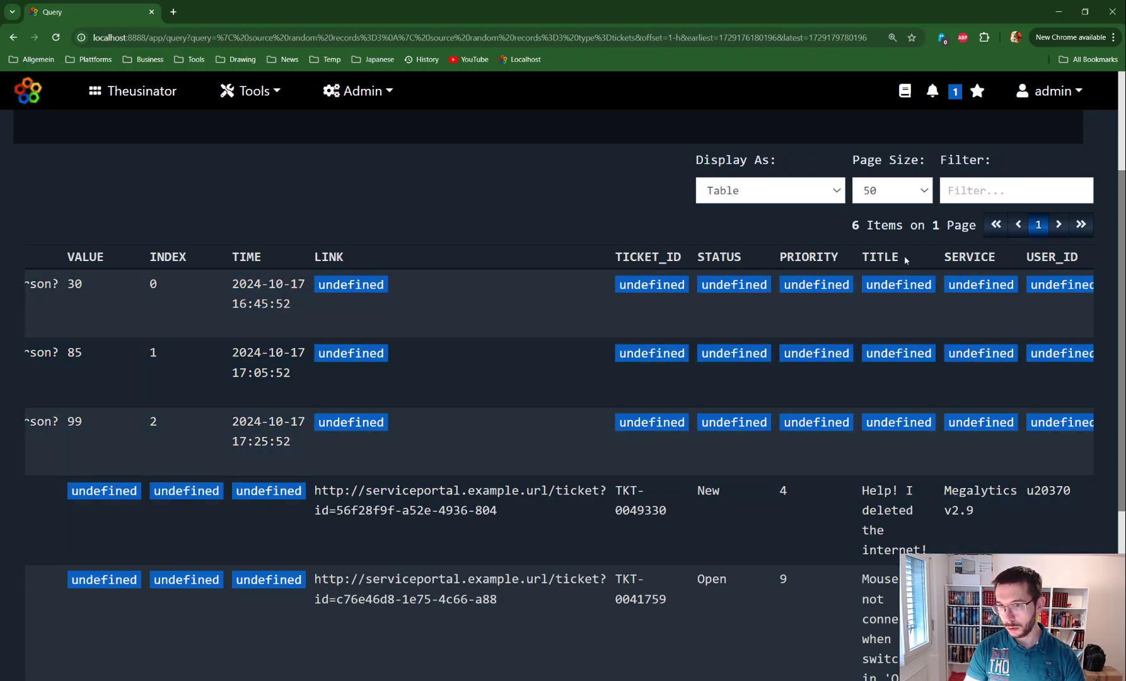
left_click_drag(900, 257, 859, 257)
Step: Append a rename command that maps both TITLE and FIRSTNAME to NAME, one per line, and execute the query
scroll(366, 355, "up", 3)
left_click(188, 274)
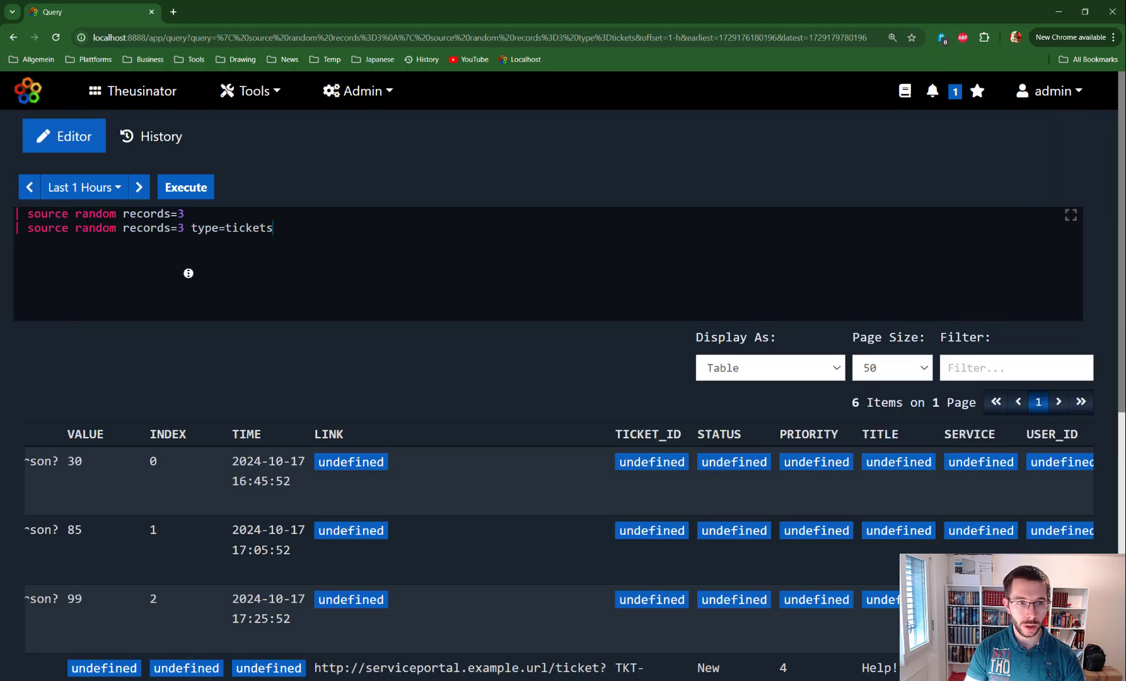
type("| ")
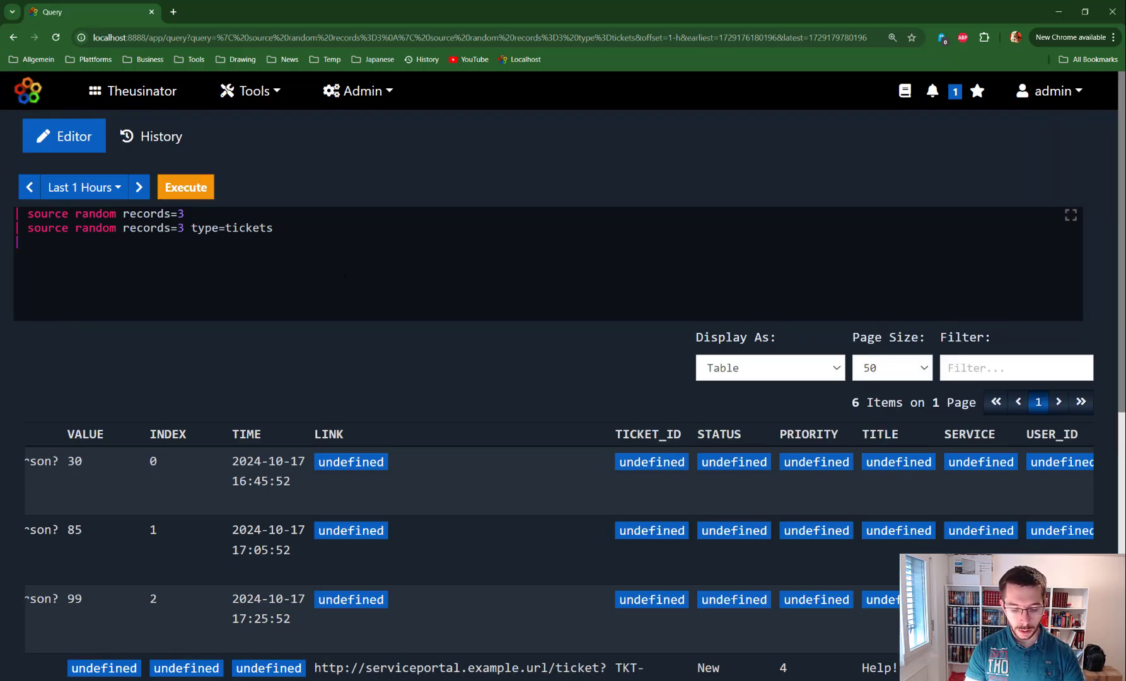
type("rename TI")
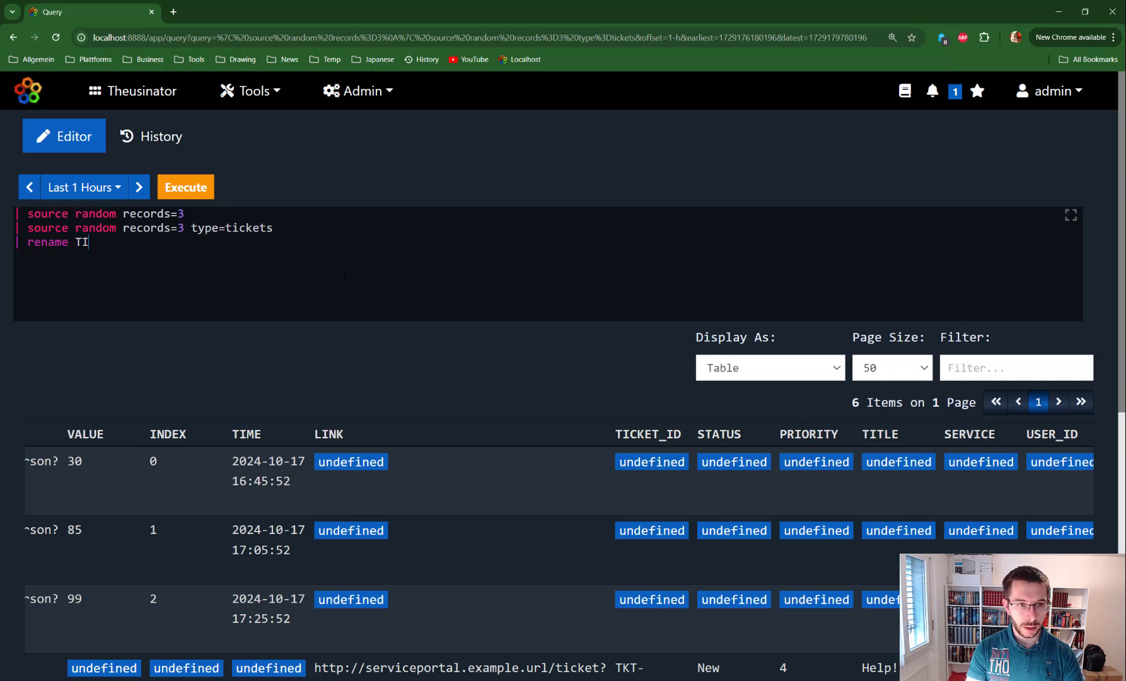
type("TLE =")
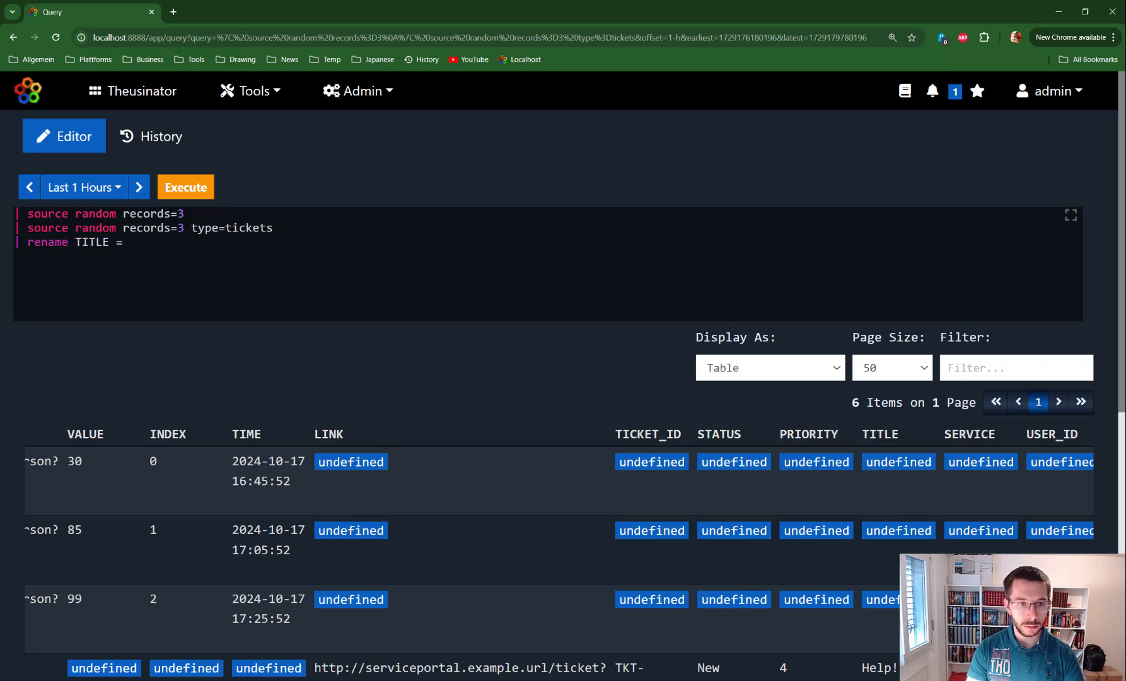
type(" NAME")
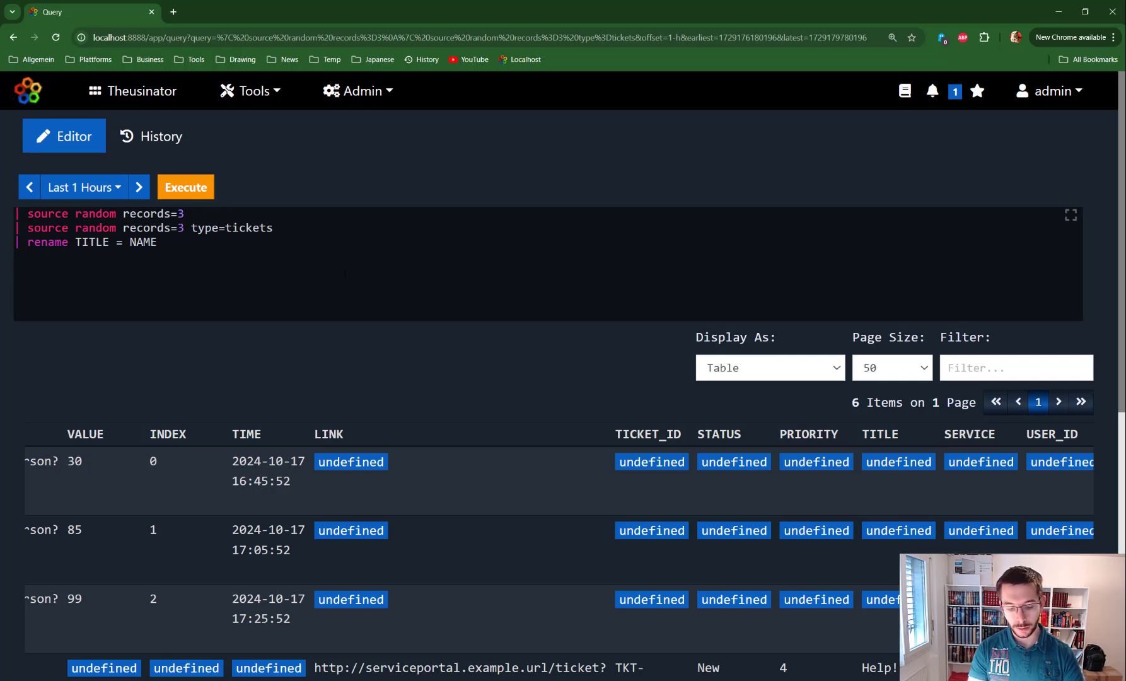
key("Return")
type("FIRSTNAME")
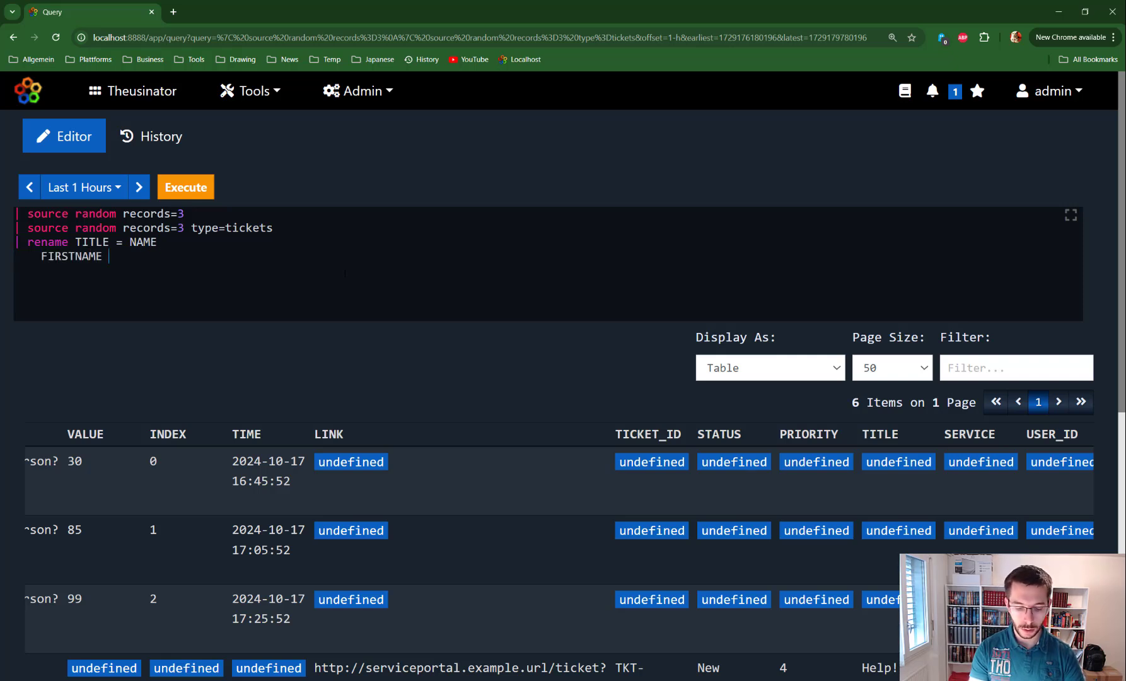
type(" = NAME")
key("ctrl+Return")
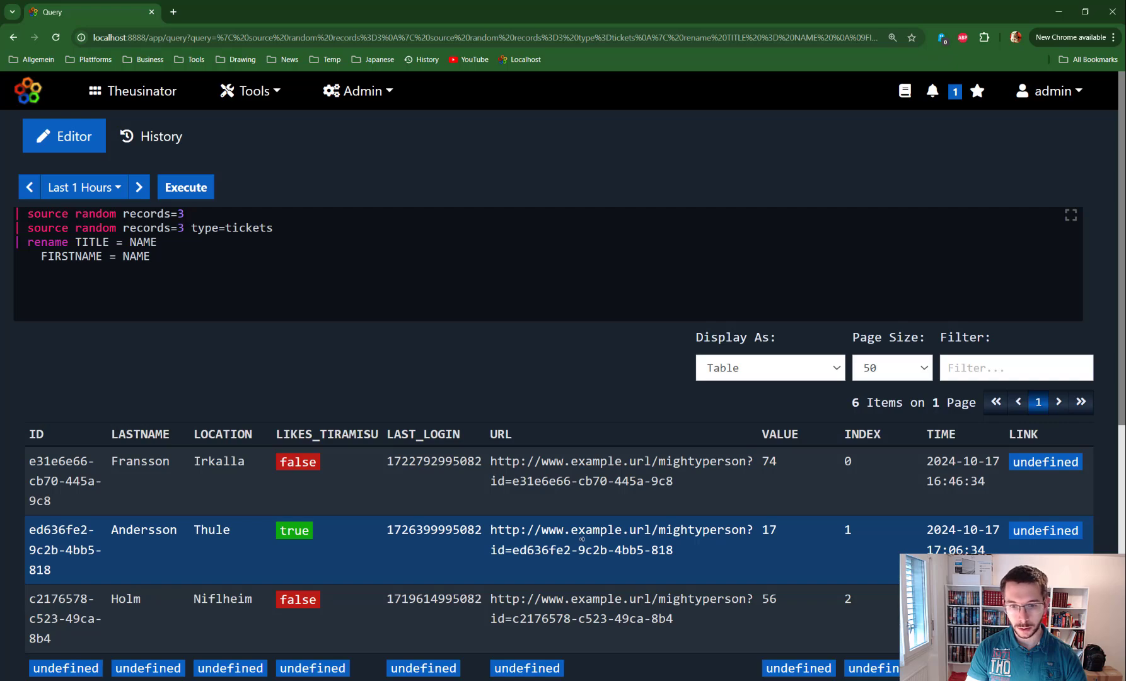
Step: Examine the merged NAME column across the person and ticket rows of the result table
scroll(1025, 548, "down", 3)
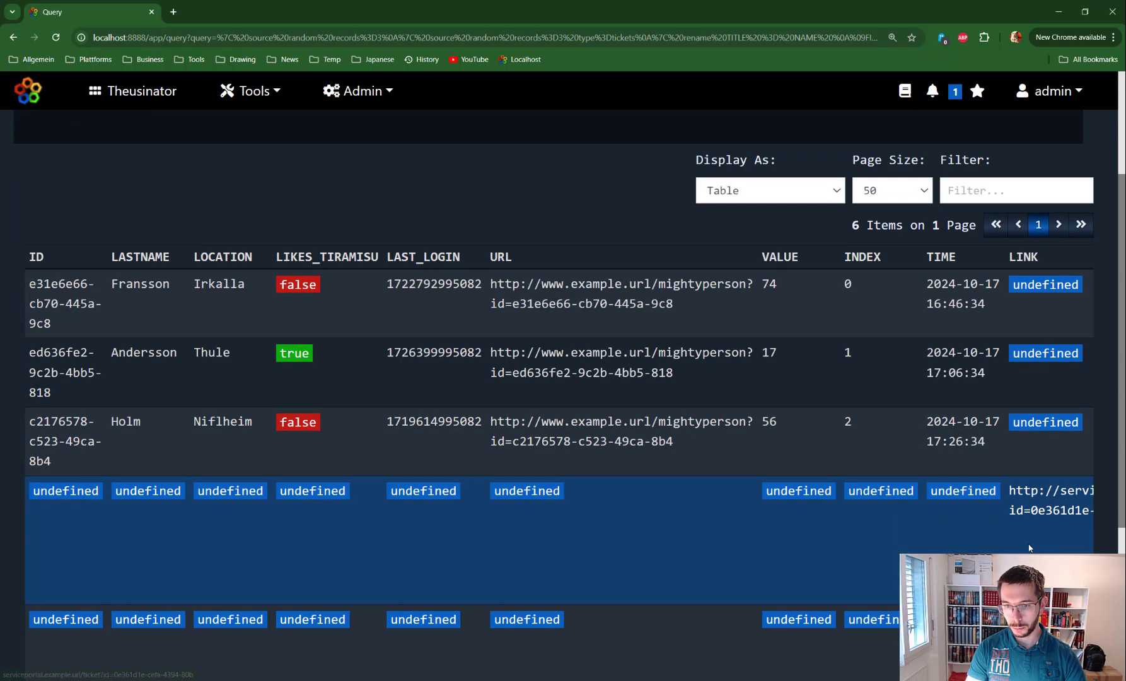
scroll(807, 561, "right", 5)
scroll(1002, 552, "right", 5)
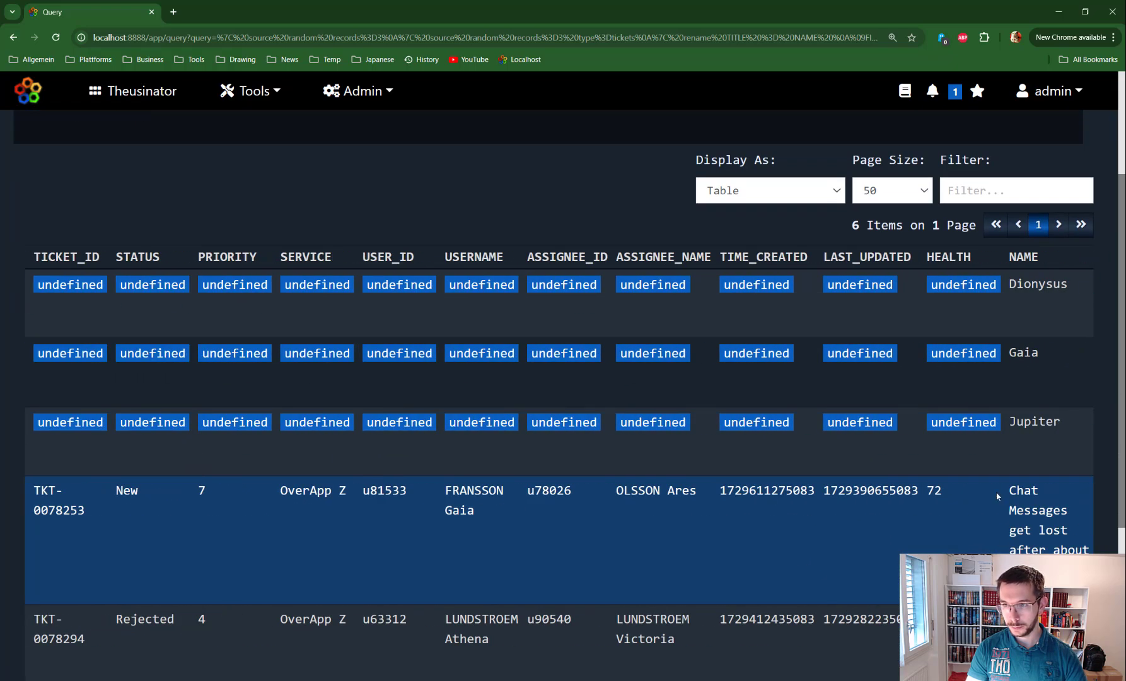
left_click(1053, 328)
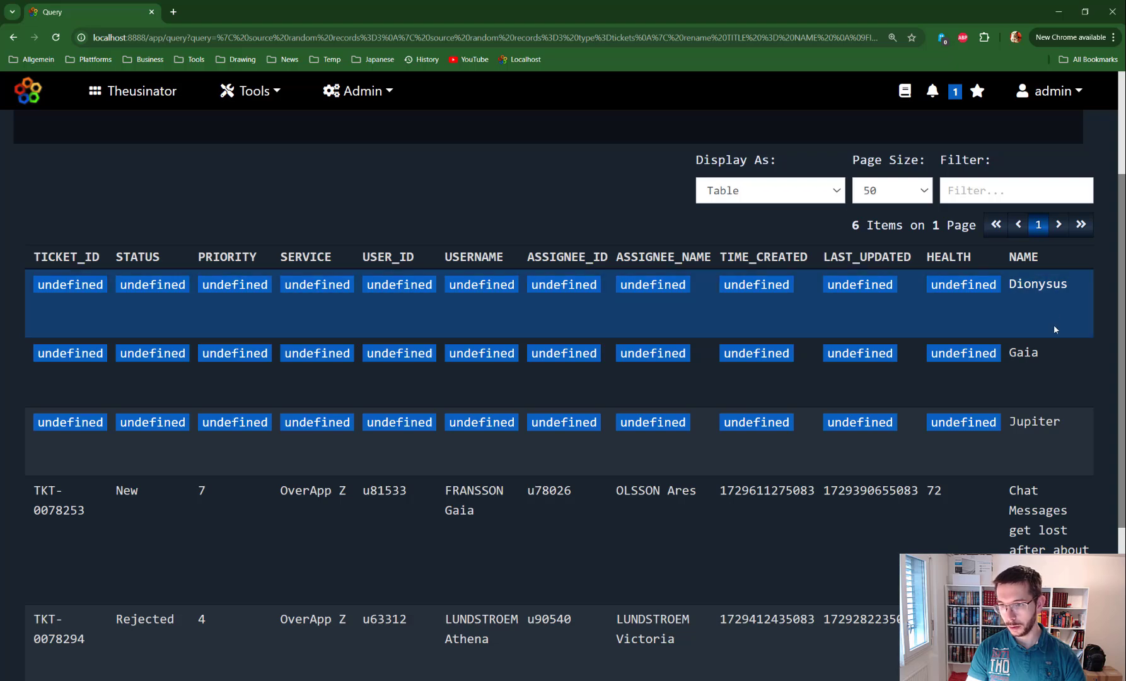
key("Down")
key("Down")
key("Down")
key("Down")
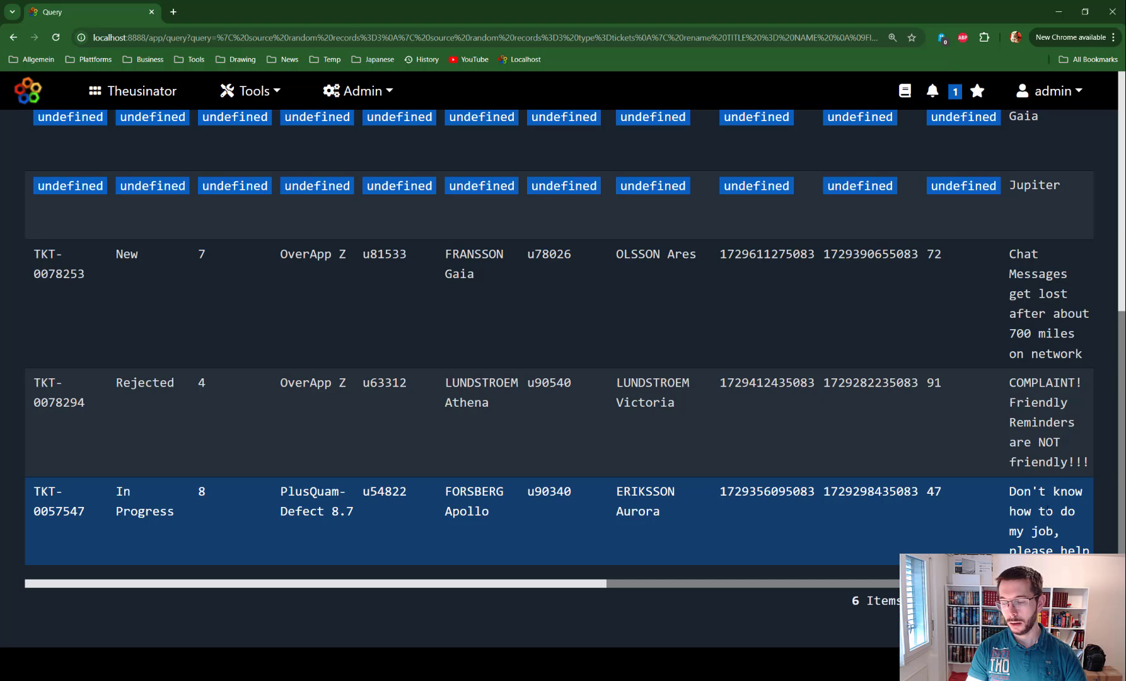
key("Up")
key("Up")
key("Up")
key("Up")
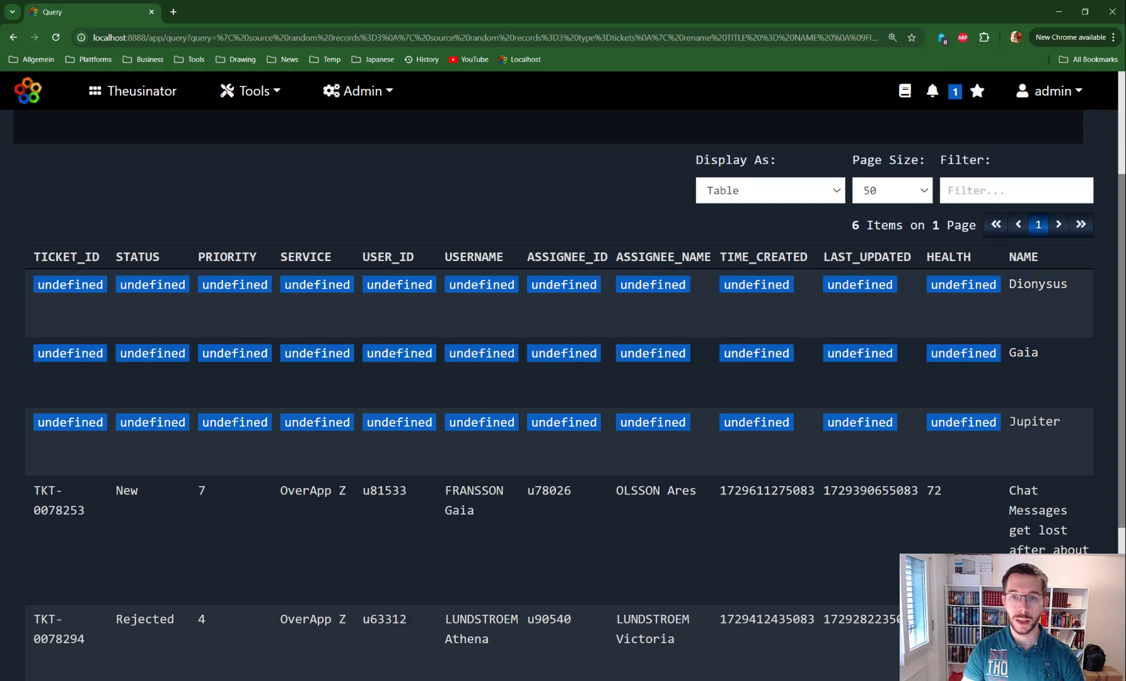
Step: Append a "| source appdb" command below the rename lines and begin a new line for its parameters
scroll(403, 252, "up", 3)
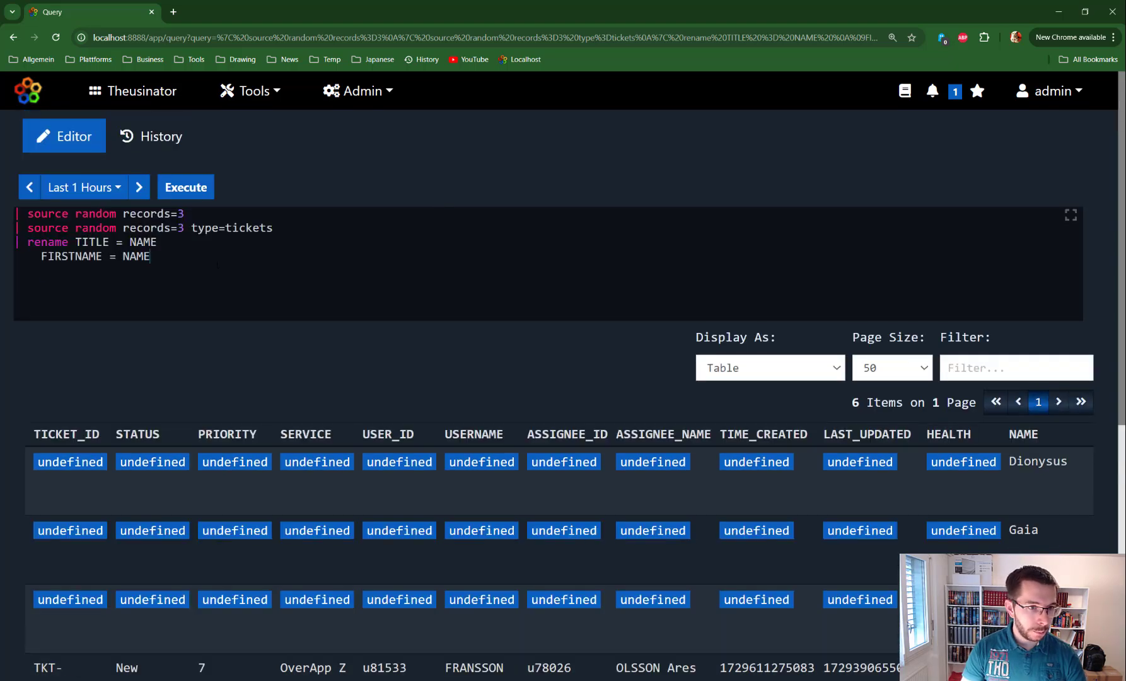
key("Return")
type("| ")
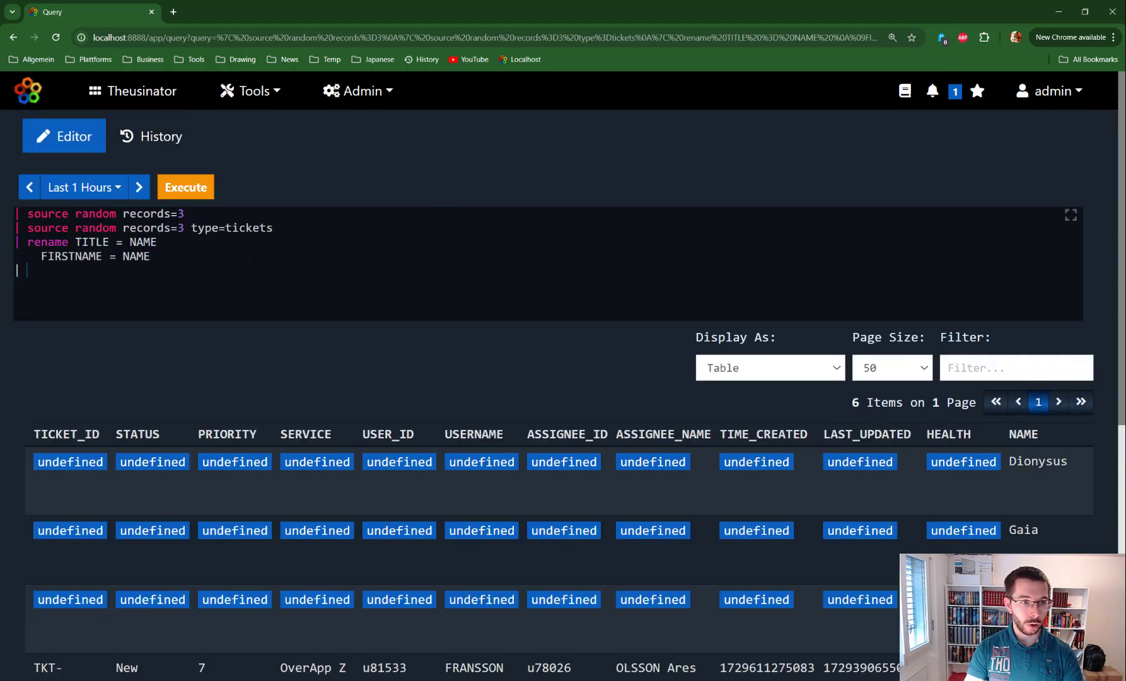
type("soure")
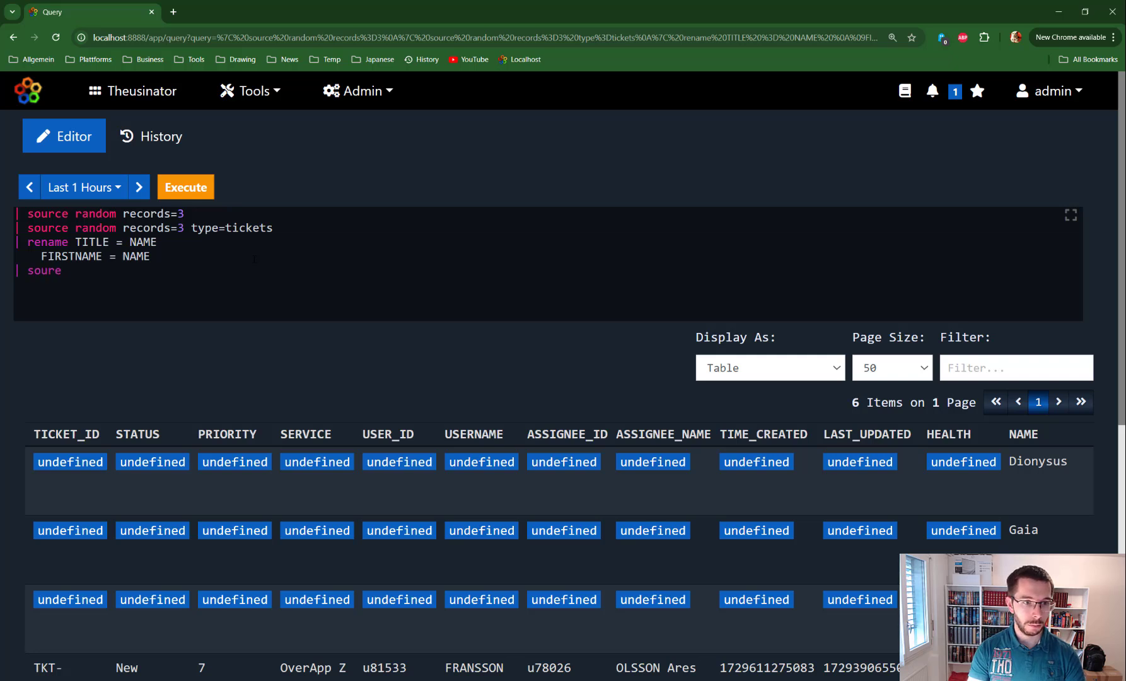
key("BackSpace")
type("ce ")
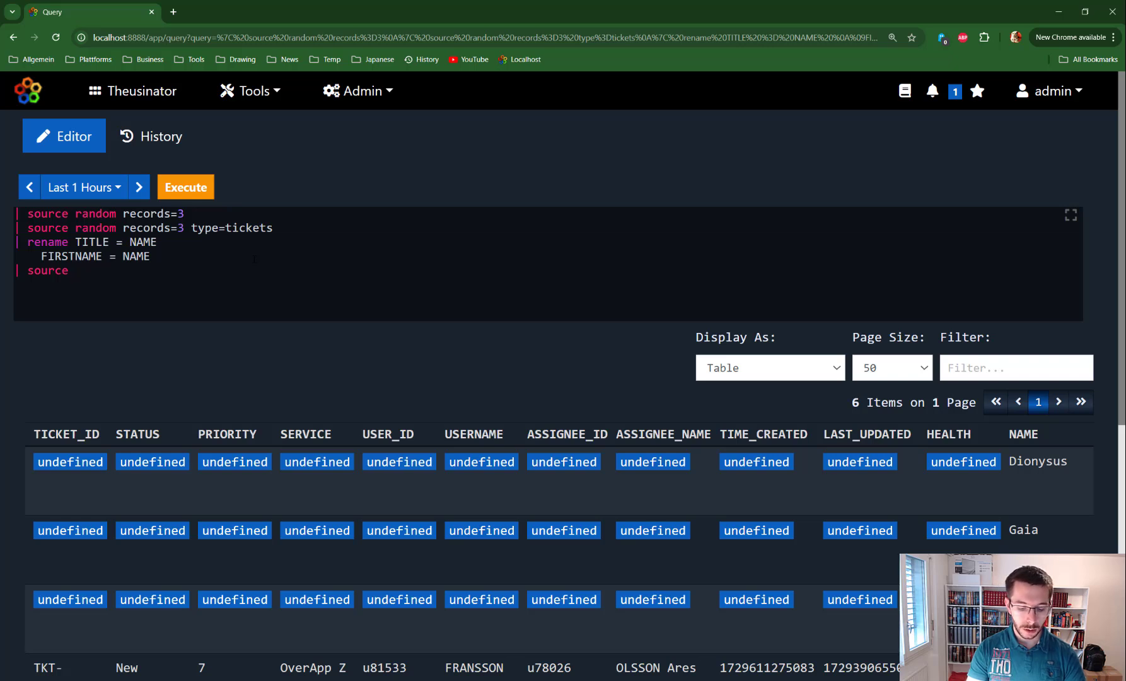
type("appdb")
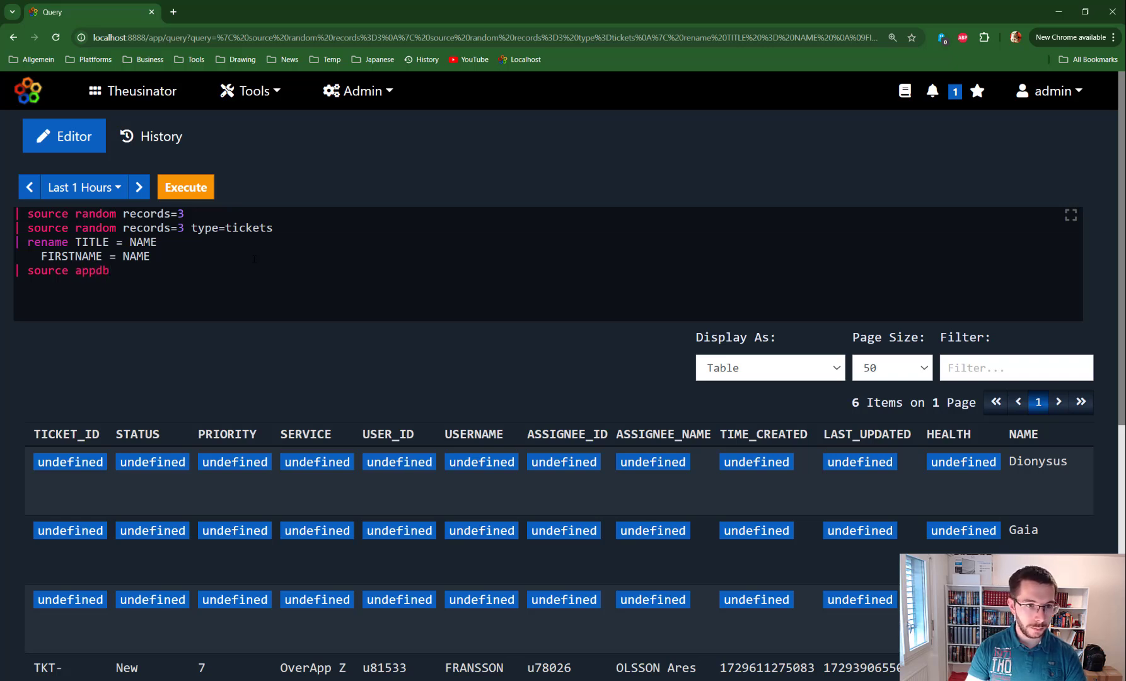
key("Return")
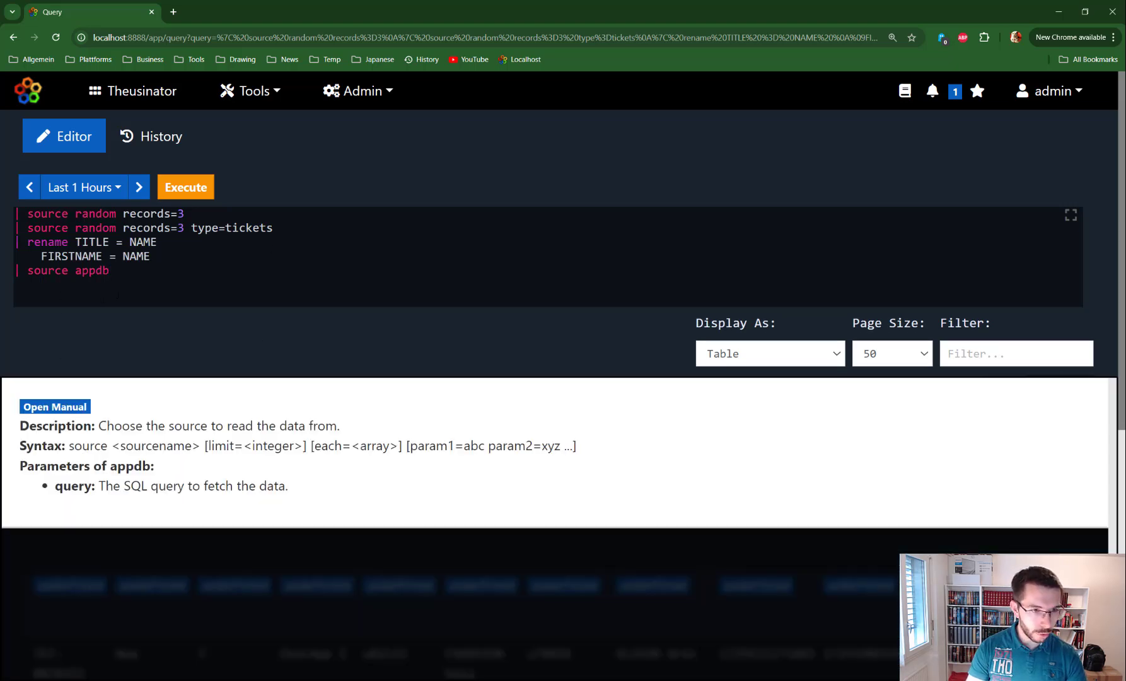
Step: Give the appdb source the parameter query = "SELECT FIRSTNAME FROM CFW_USER" and execute the query
type("query = ")
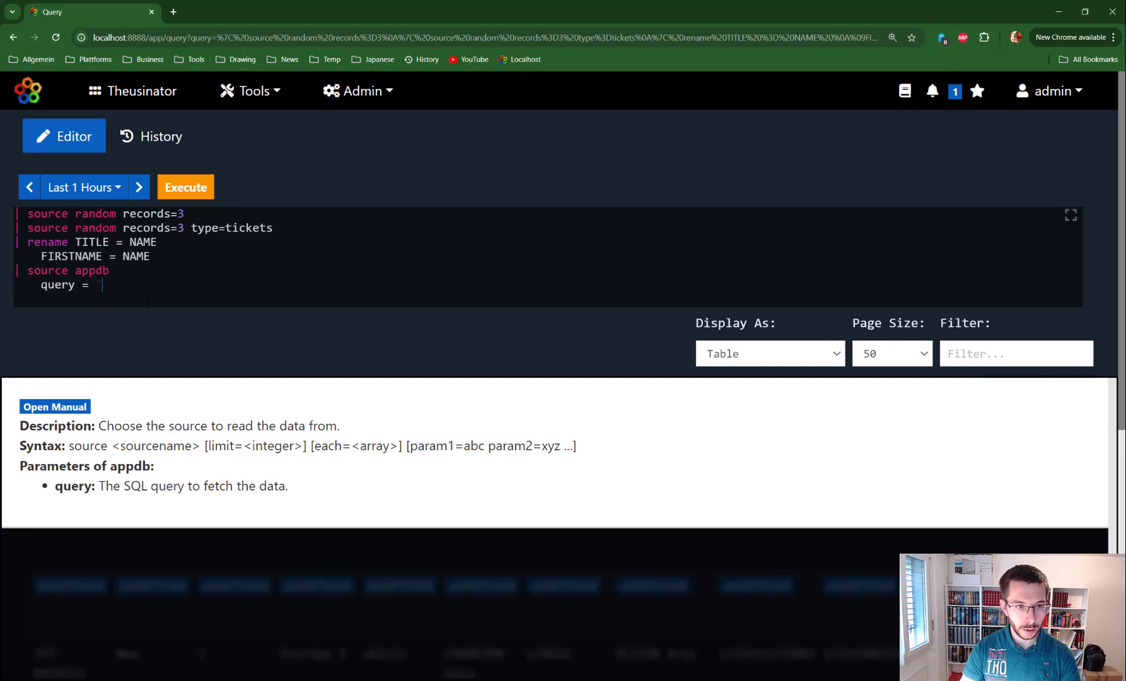
type("\"\"")
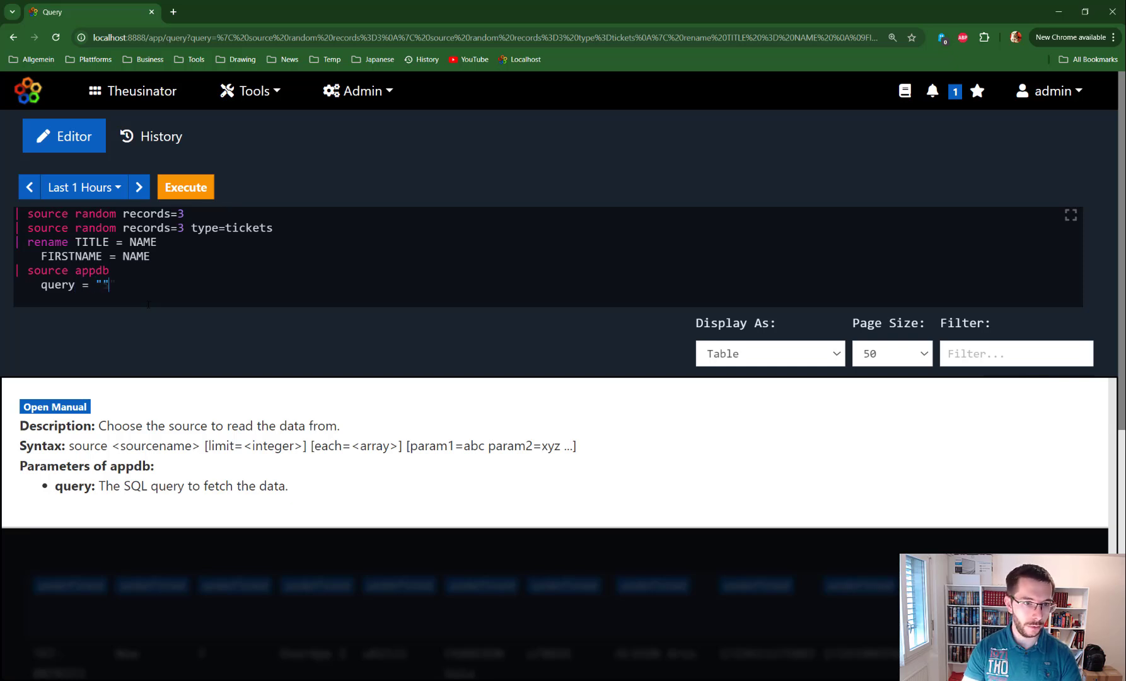
type("SELECT ")
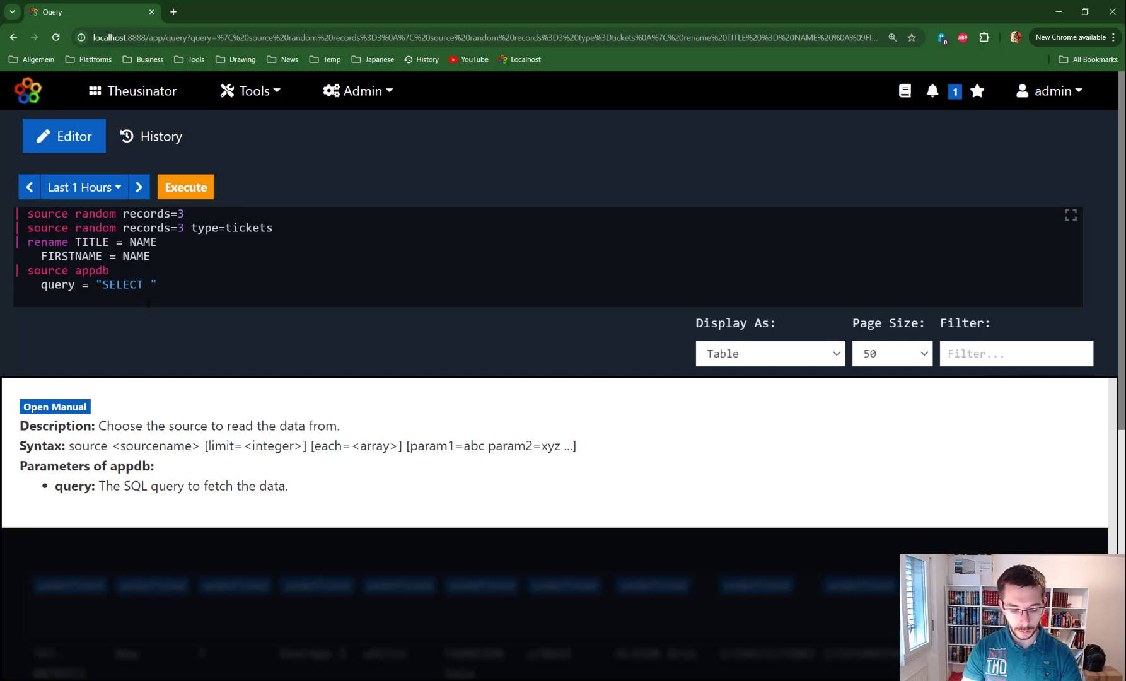
type("FIRSTNAME")
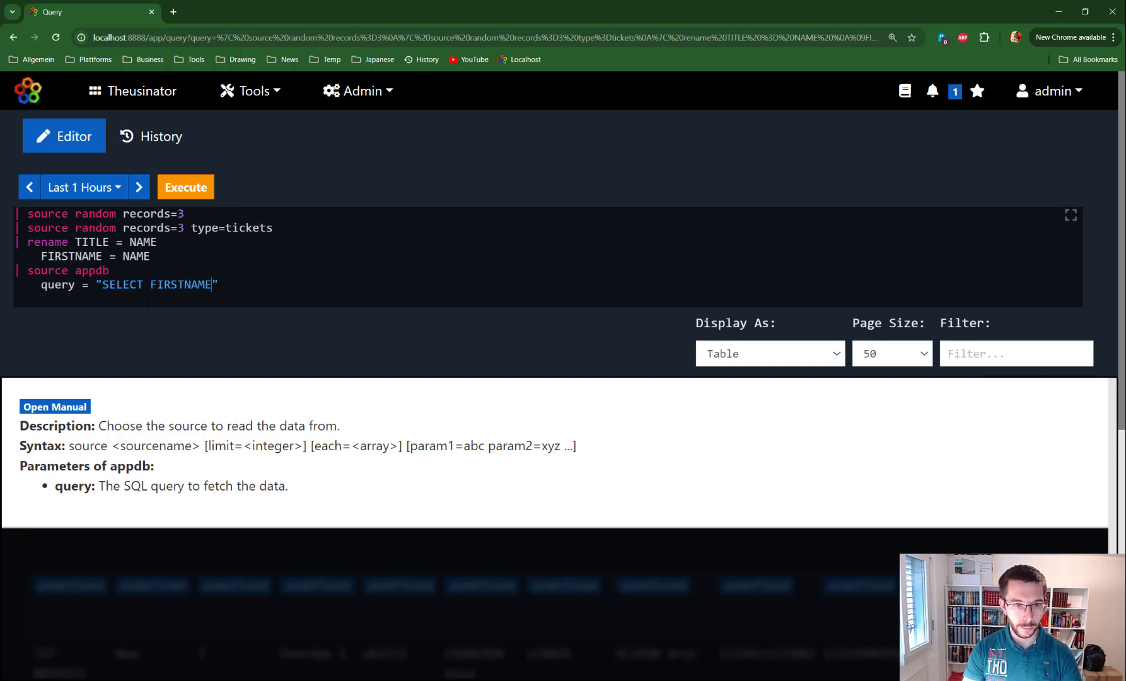
type(" FROM ")
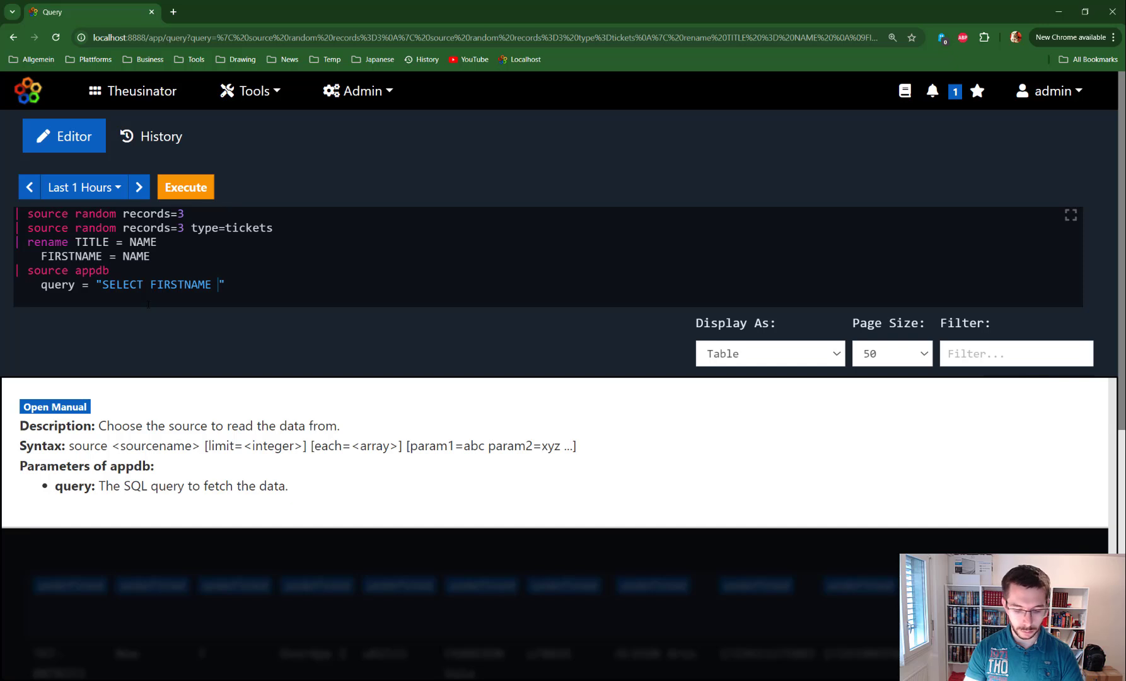
type("CFW_")
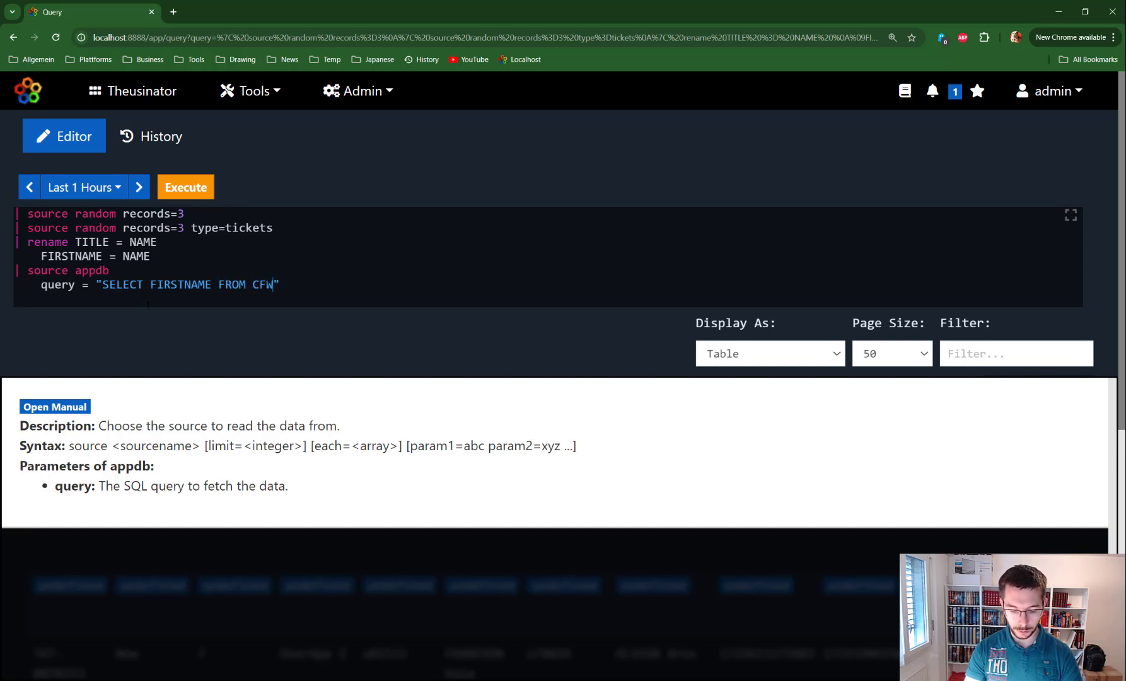
type("USER")
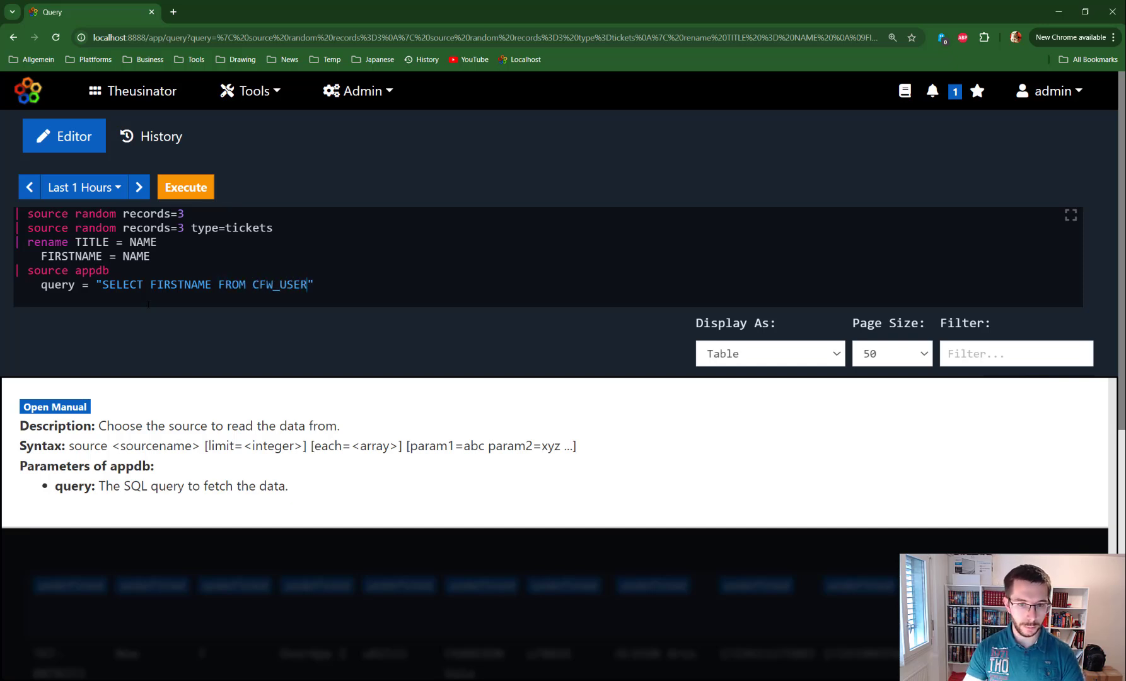
key("ctrl+Return")
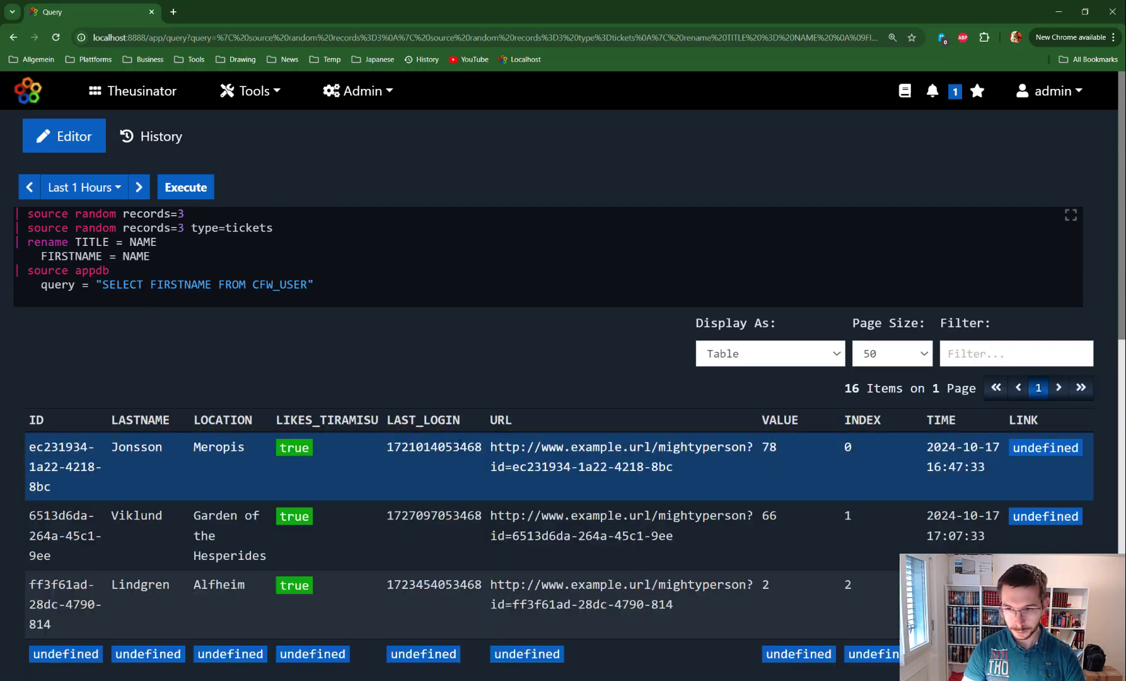
Step: Examine the FIRSTNAME column of the appdb rows at the far end of the combined result table
scroll(256, 476, "down", 2)
scroll(256, 476, "right", 10)
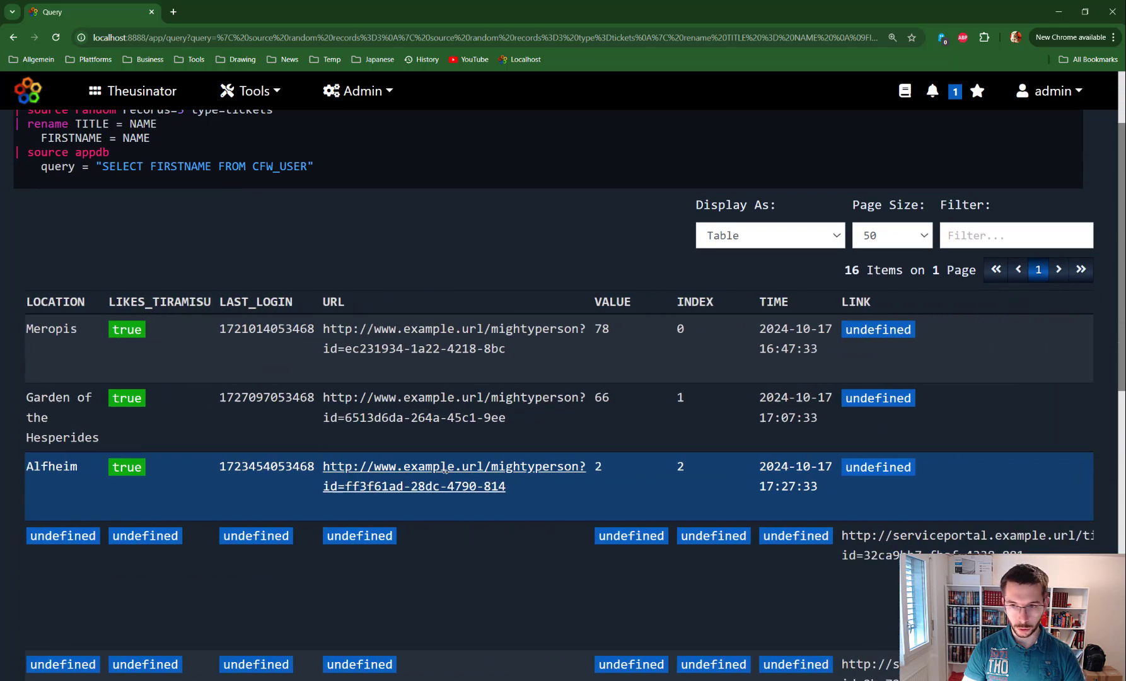
scroll(1018, 402, "down", 10)
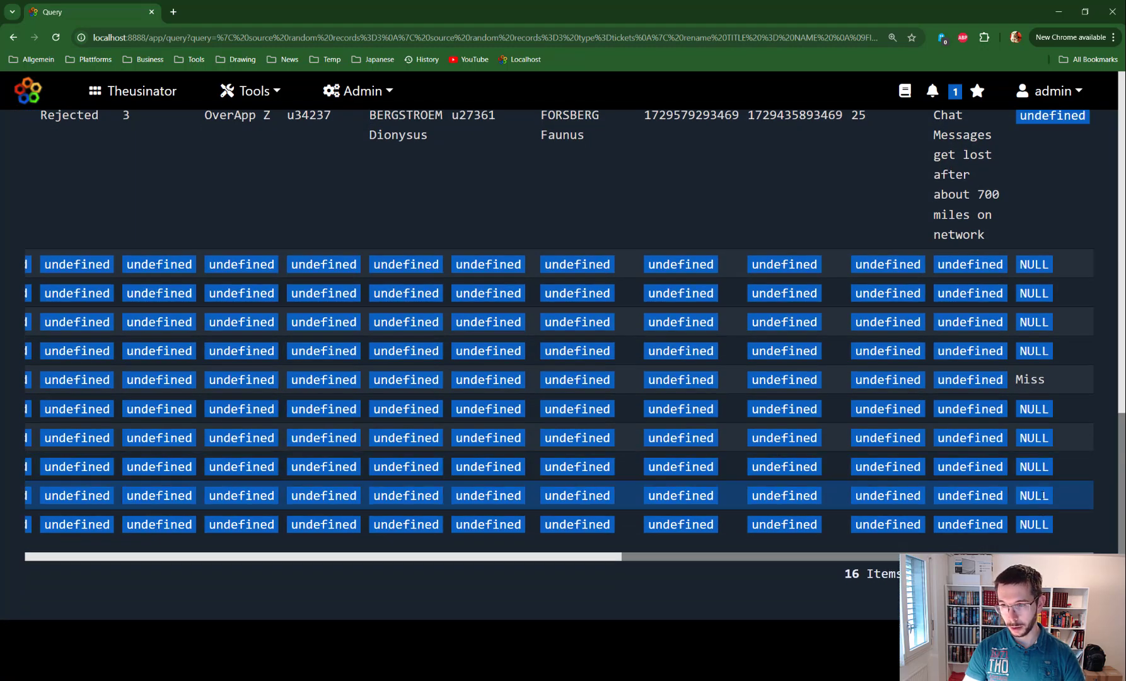
left_click_drag(1052, 383, 1001, 381)
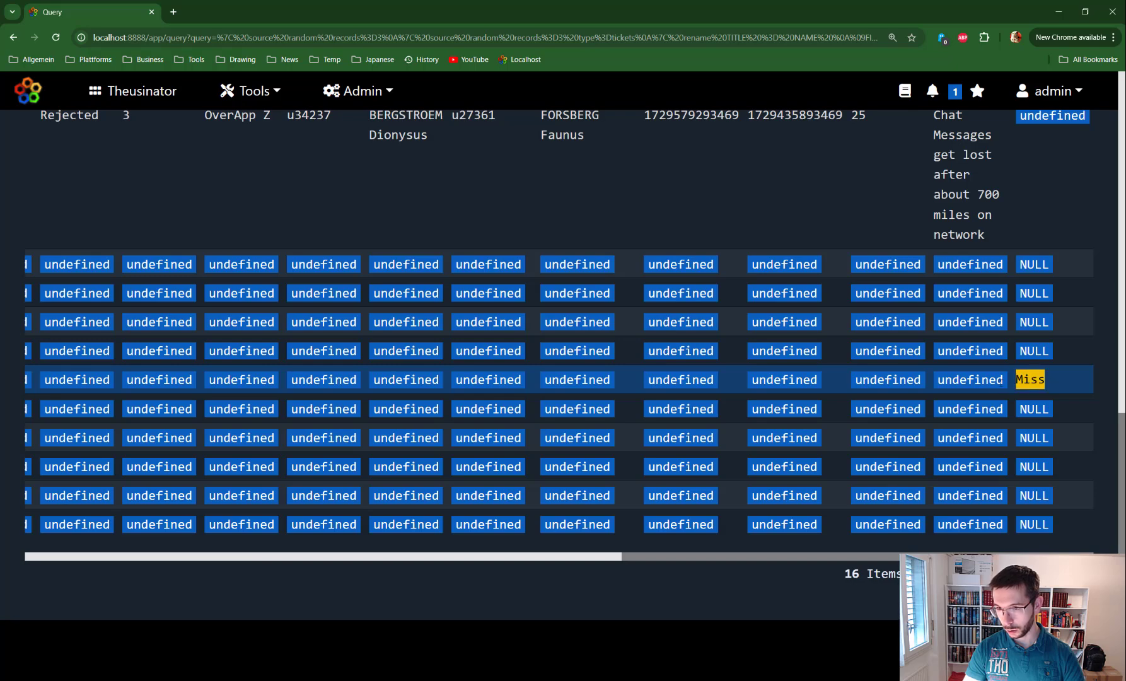
left_click(1066, 383)
scroll(693, 390, "left", 10)
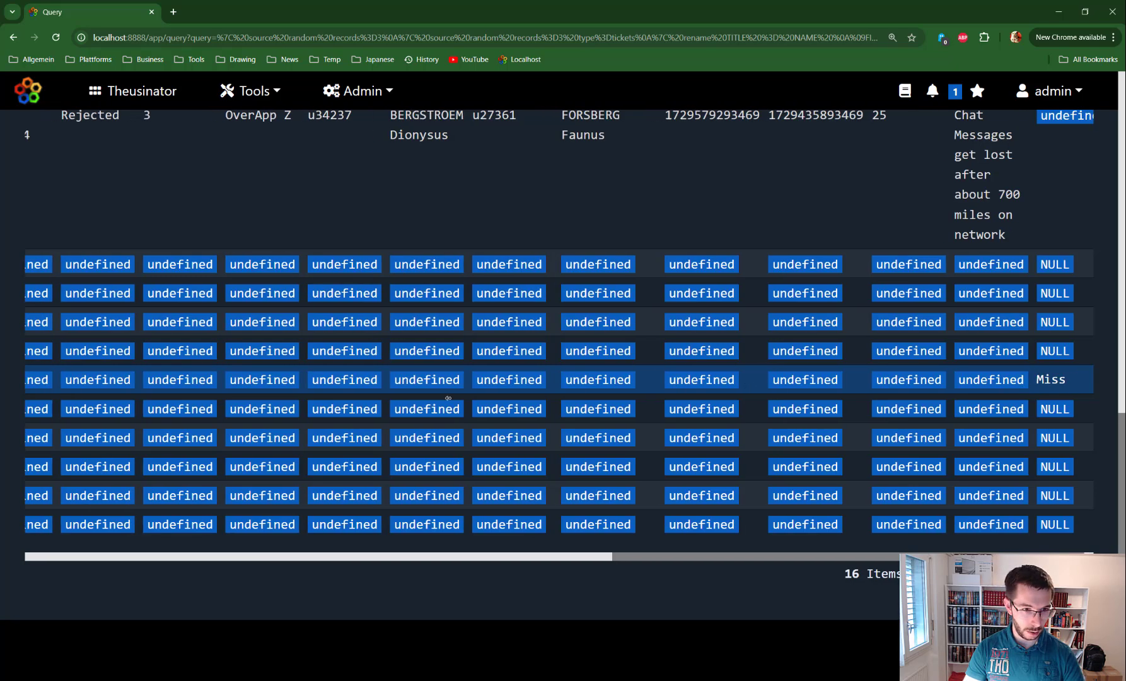
scroll(493, 405, "up", 8)
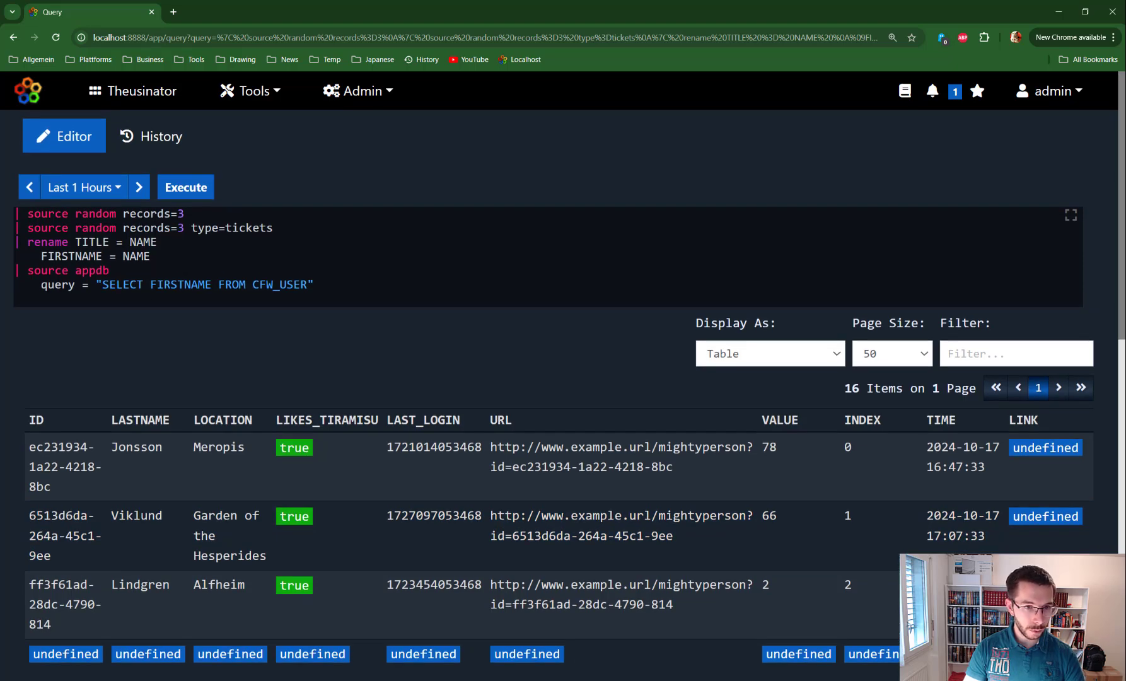
Step: Alias FIRSTNAME as NAME in the appdb SQL statement and execute the query again
type("AS N")
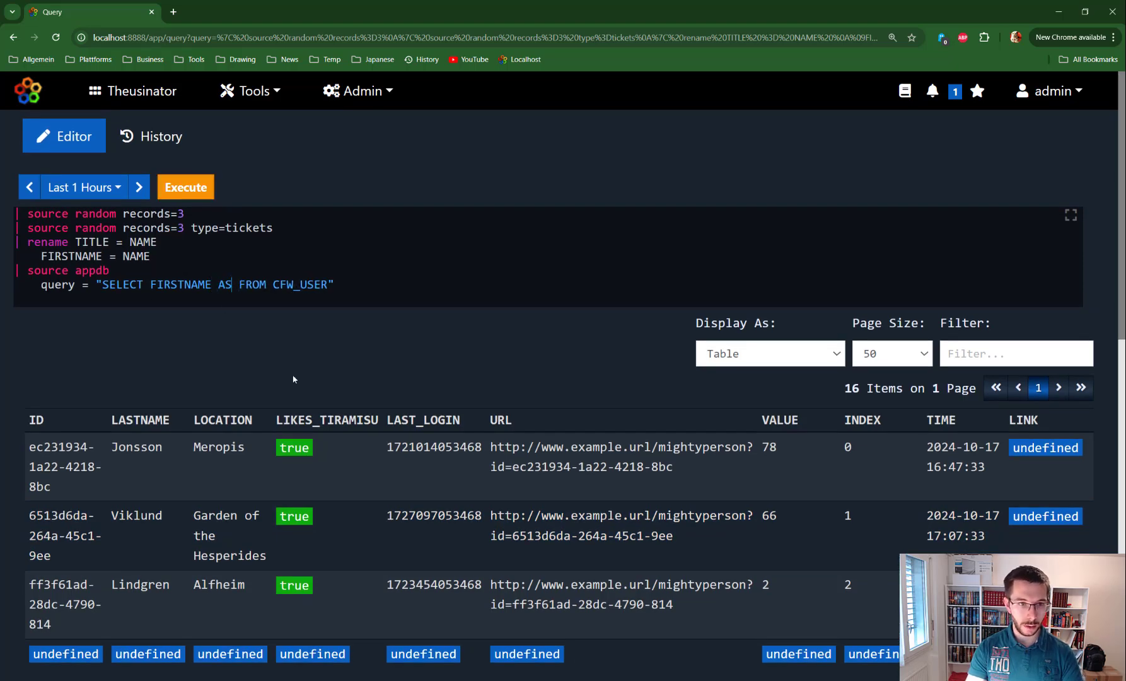
type("AME")
key("ctrl+Return")
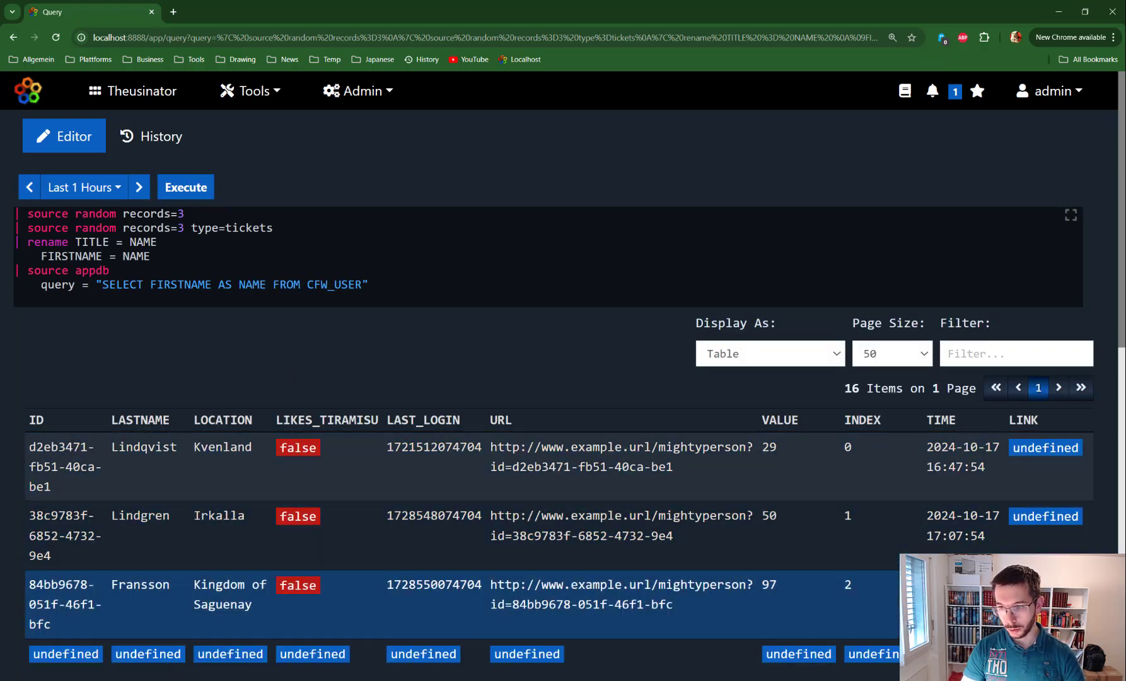
Step: Examine the shared NAME column across the person, ticket and appdb rows of the result table
scroll(1062, 538, "down", 6)
scroll(913, 539, "right", 1)
scroll(913, 540, "right", 5)
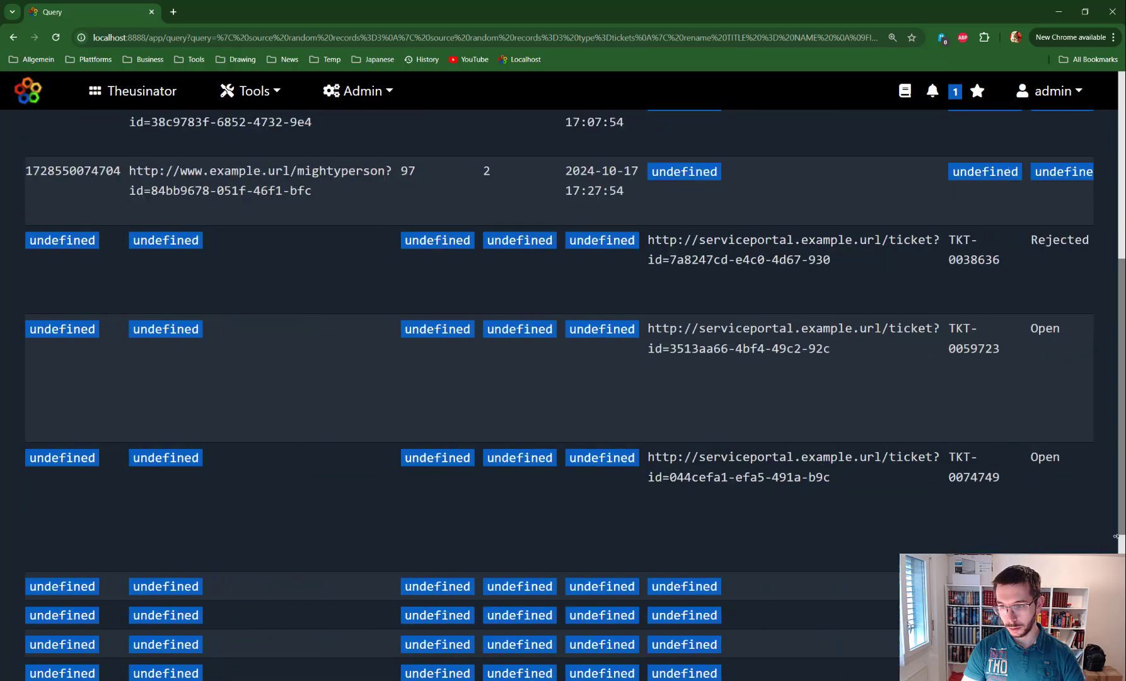
scroll(1035, 509, "down", 5)
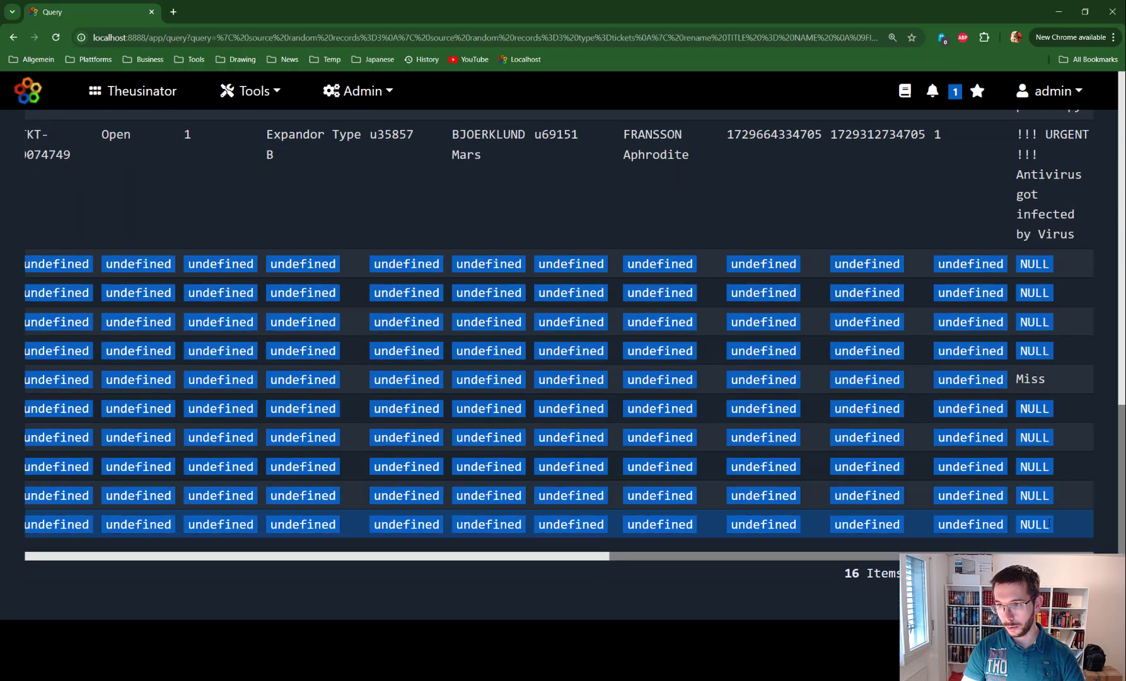
scroll(1036, 509, "up", 4)
scroll(1040, 501, "down", 2)
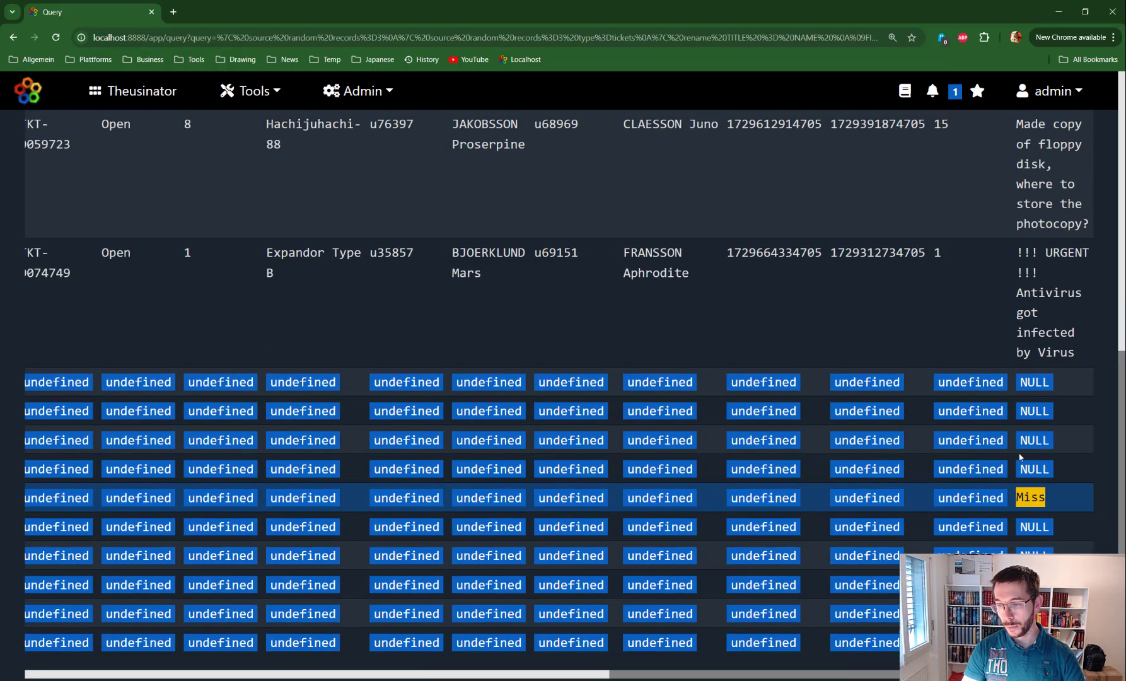
scroll(1041, 498, "up", 10)
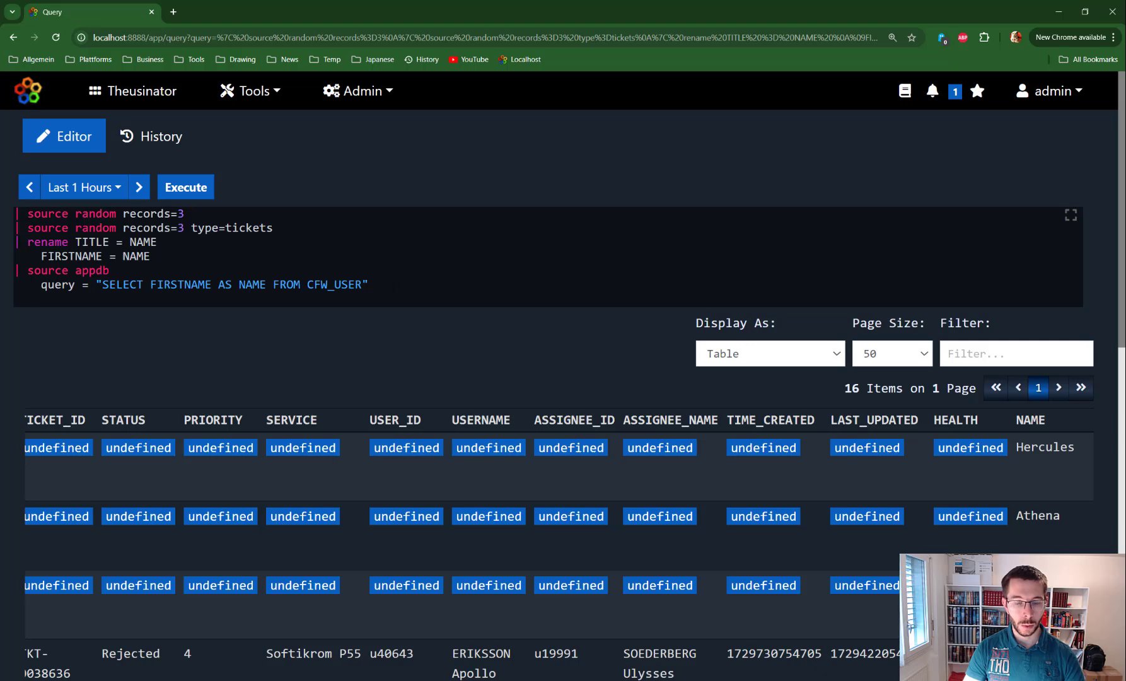
Step: Reduce the query to the two random sources separated by a semicolon on its own line, execute it and view both result tables
left_click_drag(370, 284, 13, 242)
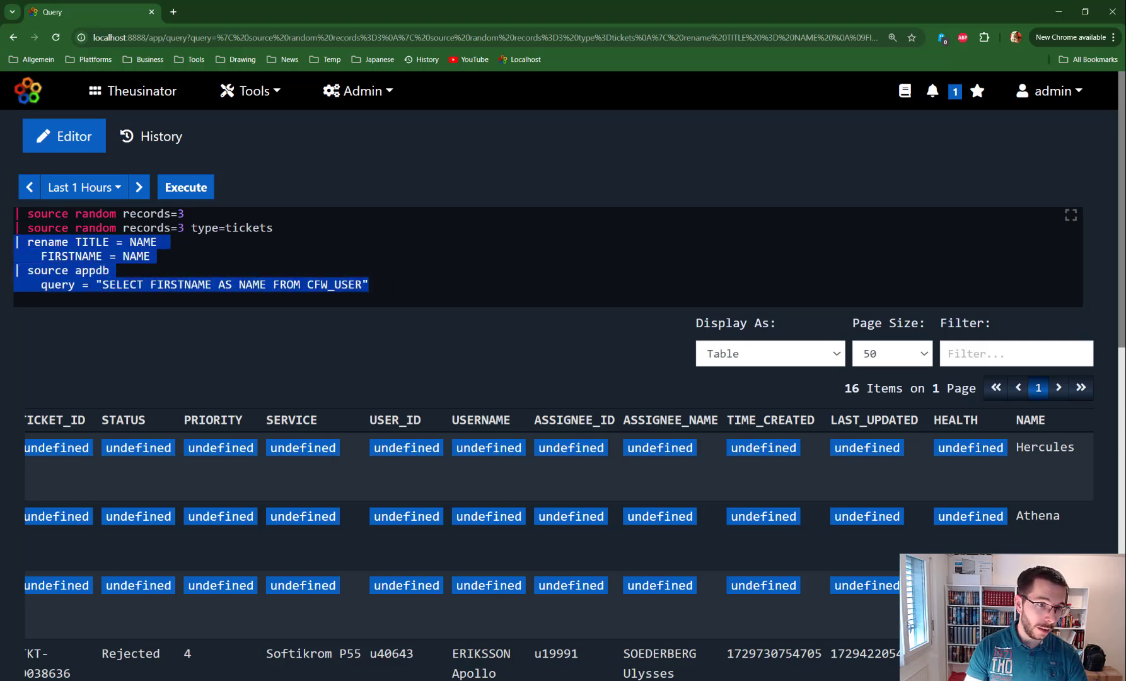
key("BackSpace")
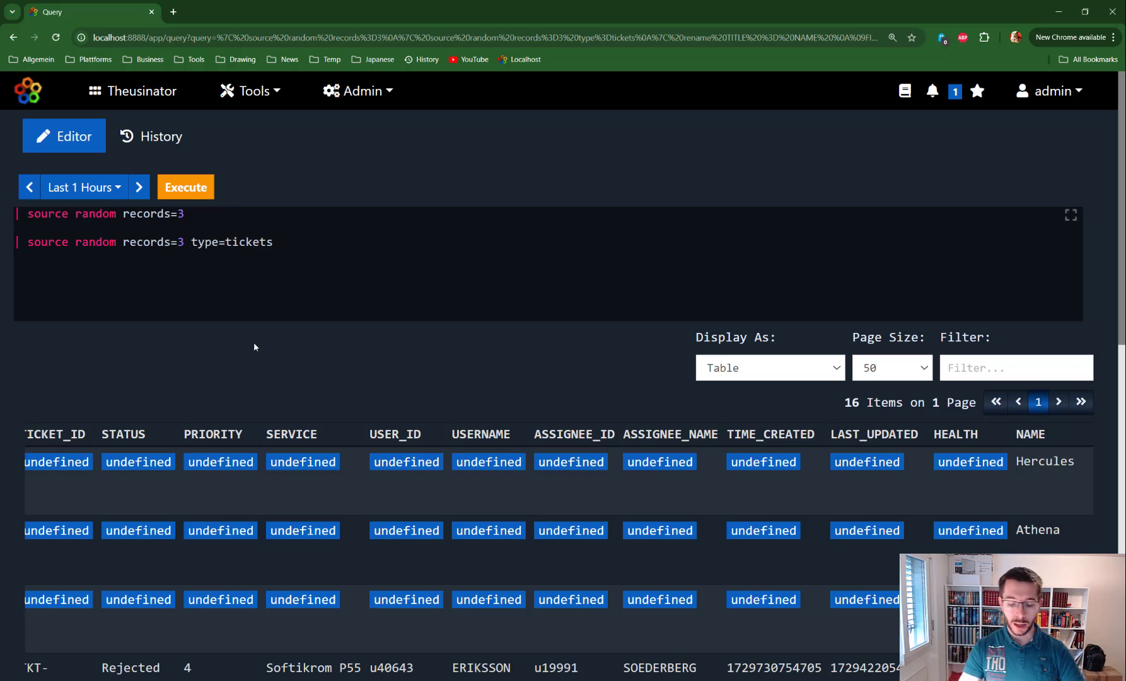
type(";")
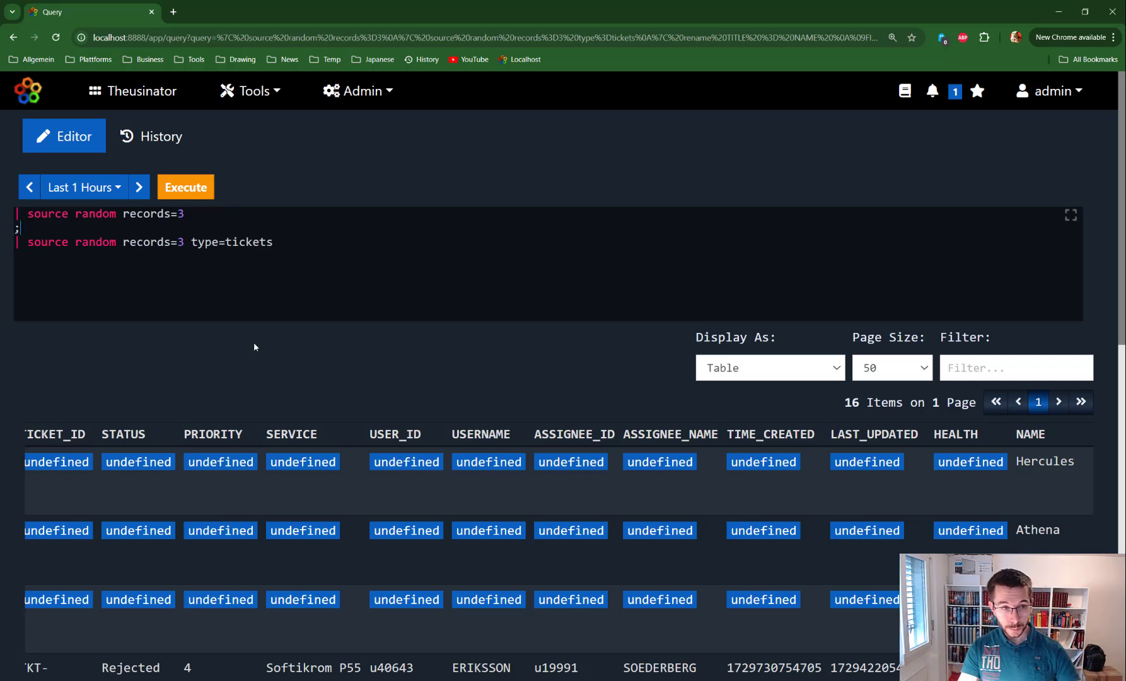
left_click_drag(21, 229, 15, 234)
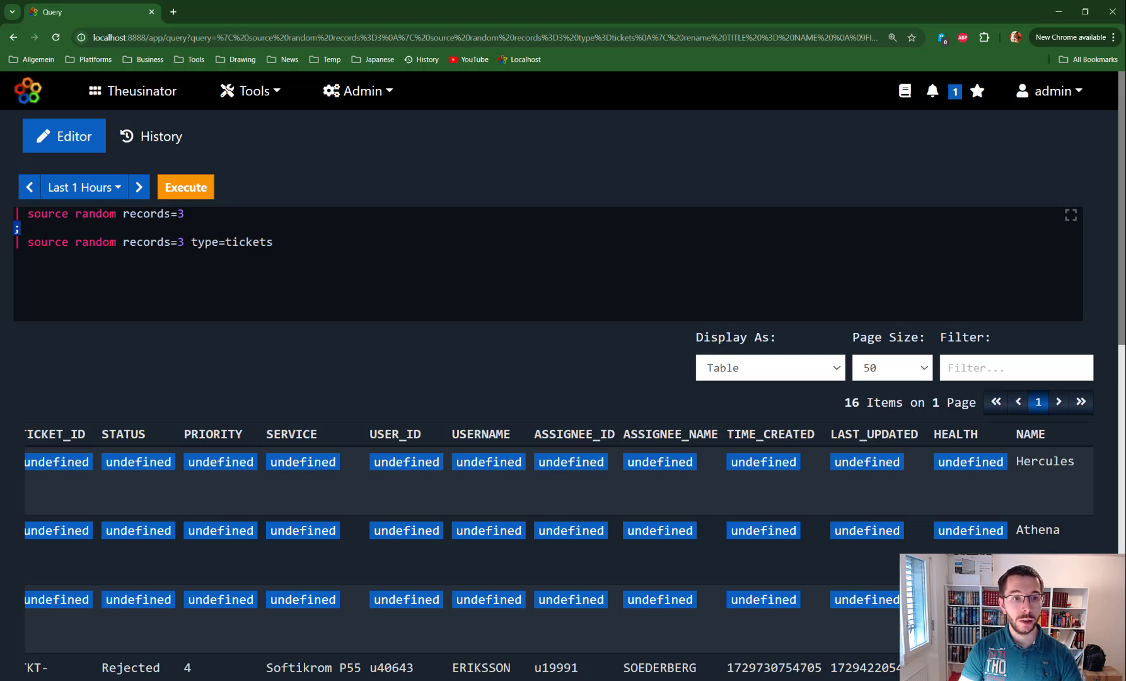
left_click_drag(184, 214, 273, 242)
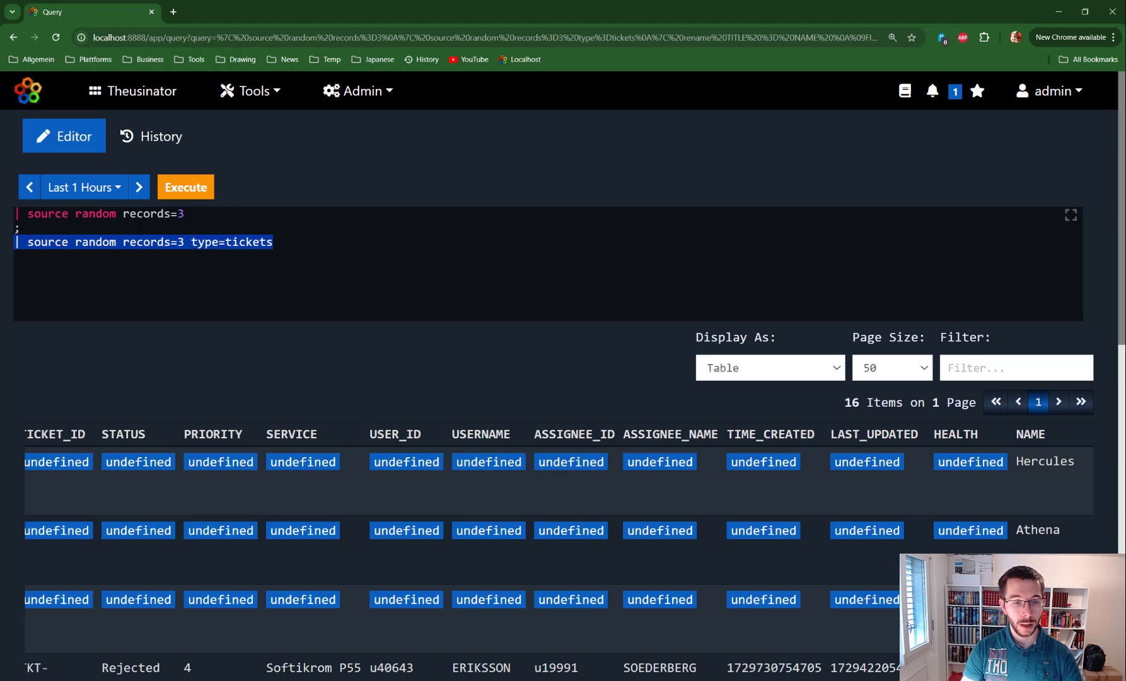
left_click(22, 229)
key("ctrl+Return")
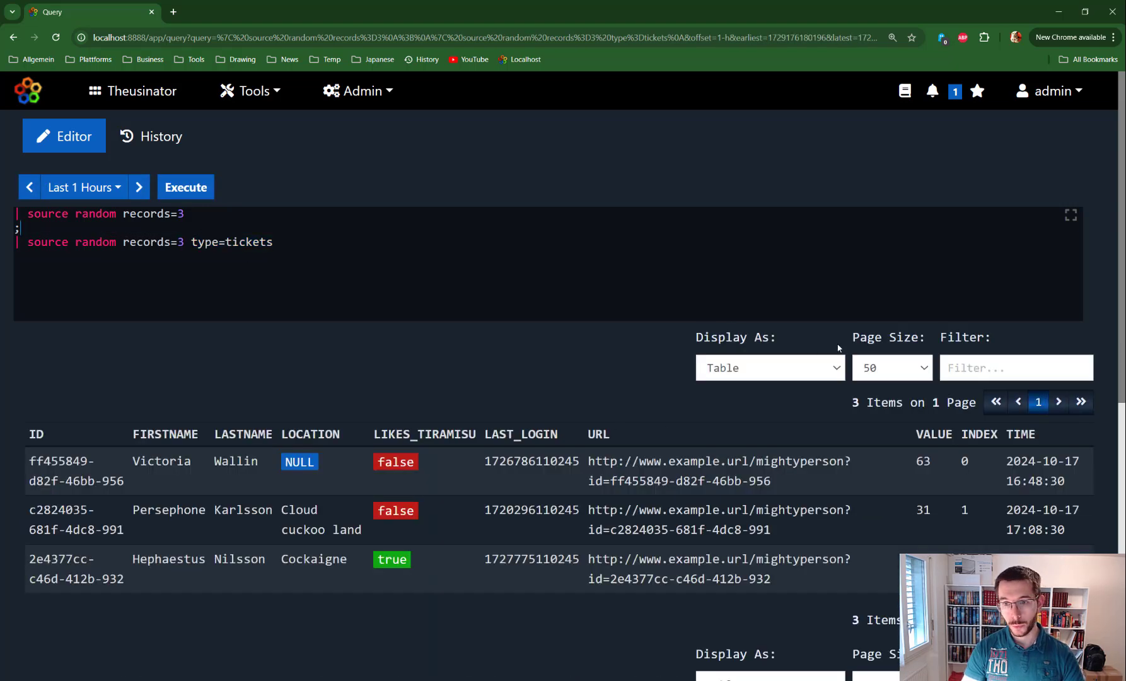
scroll(485, 427, "down", 1)
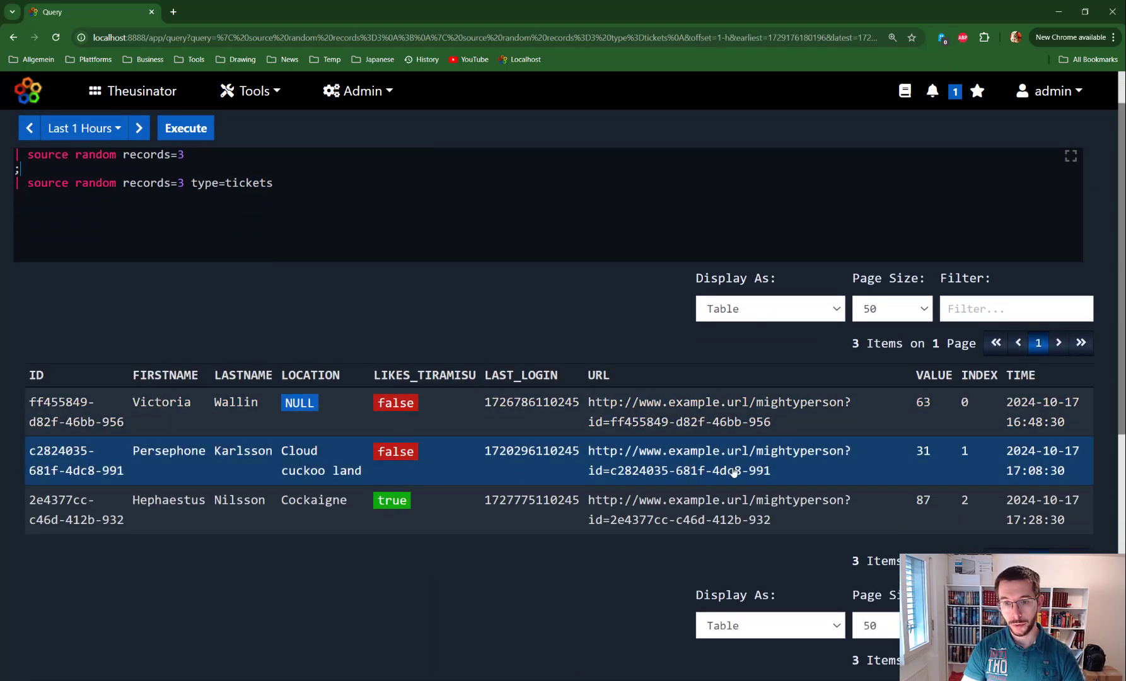
scroll(479, 410, "down", 6)
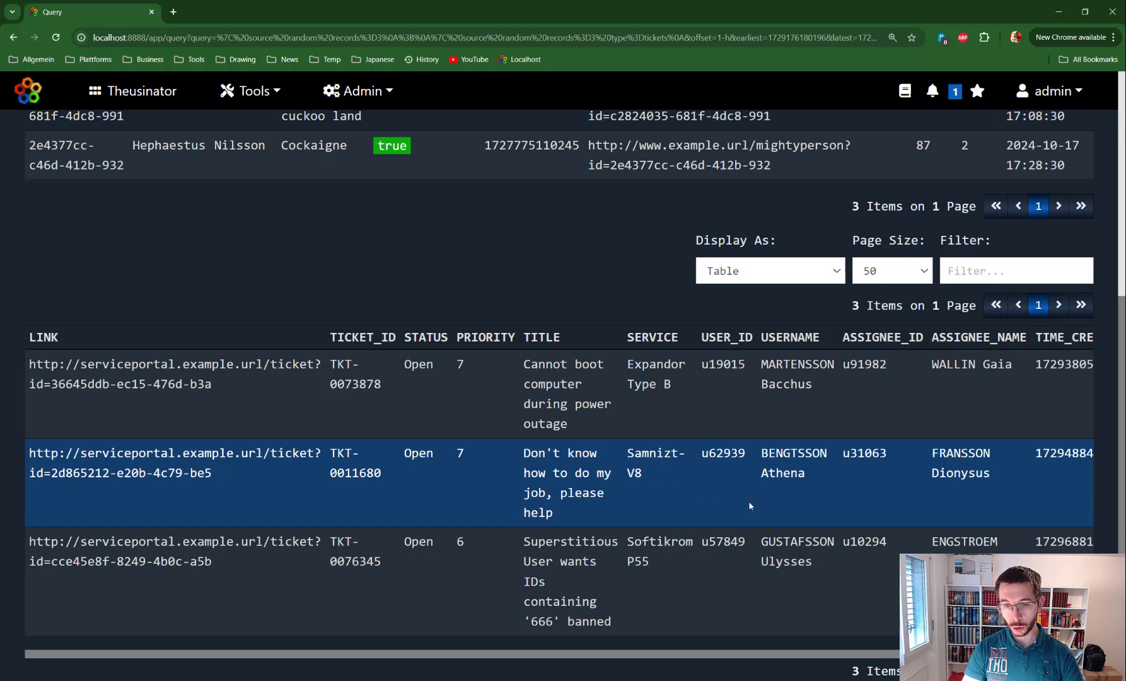
scroll(502, 392, "up", 7)
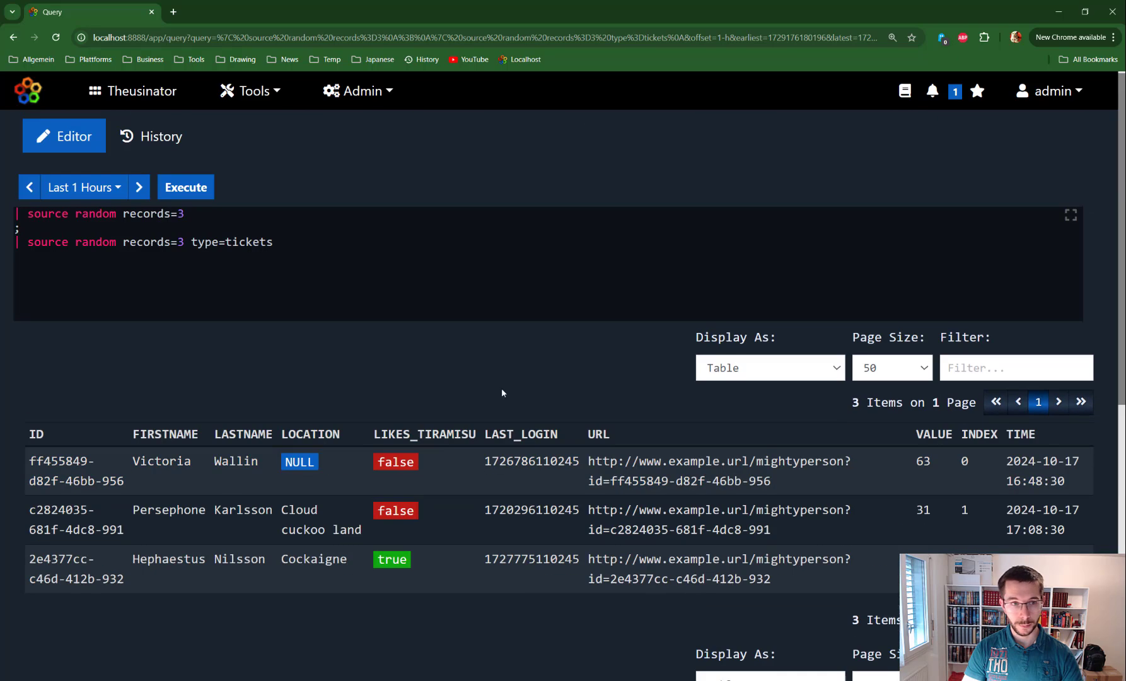
Step: Add a third query after another semicolon and start it with the suggested resultcompare command
left_click(324, 238)
key("Return")
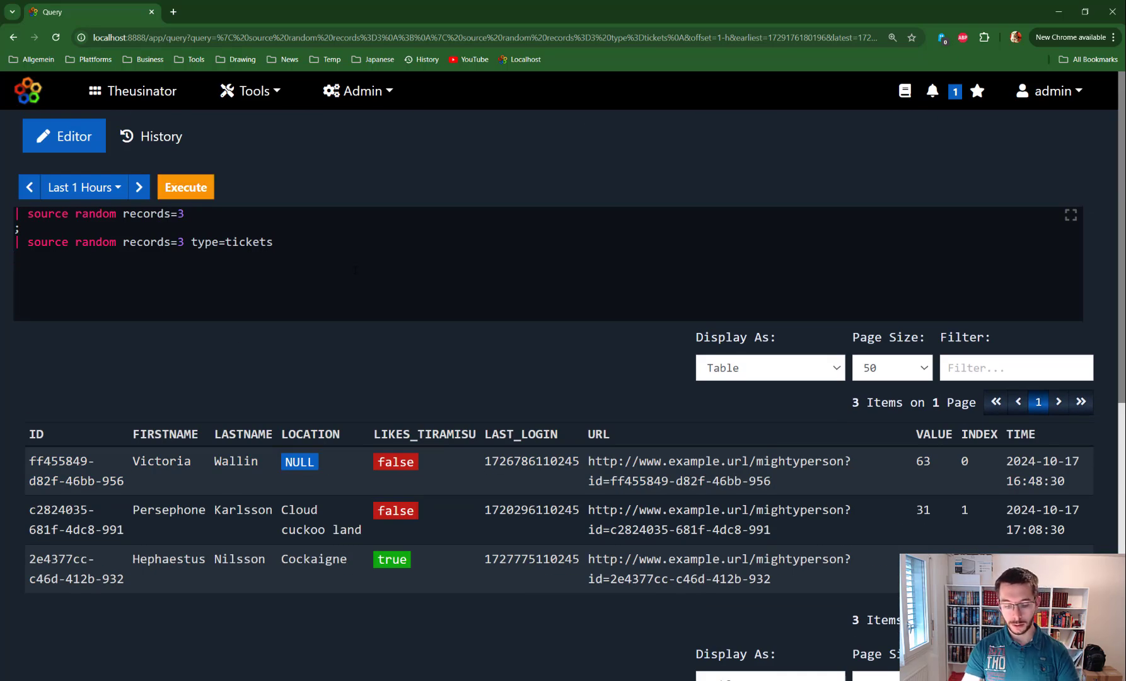
type(";")
key("Return")
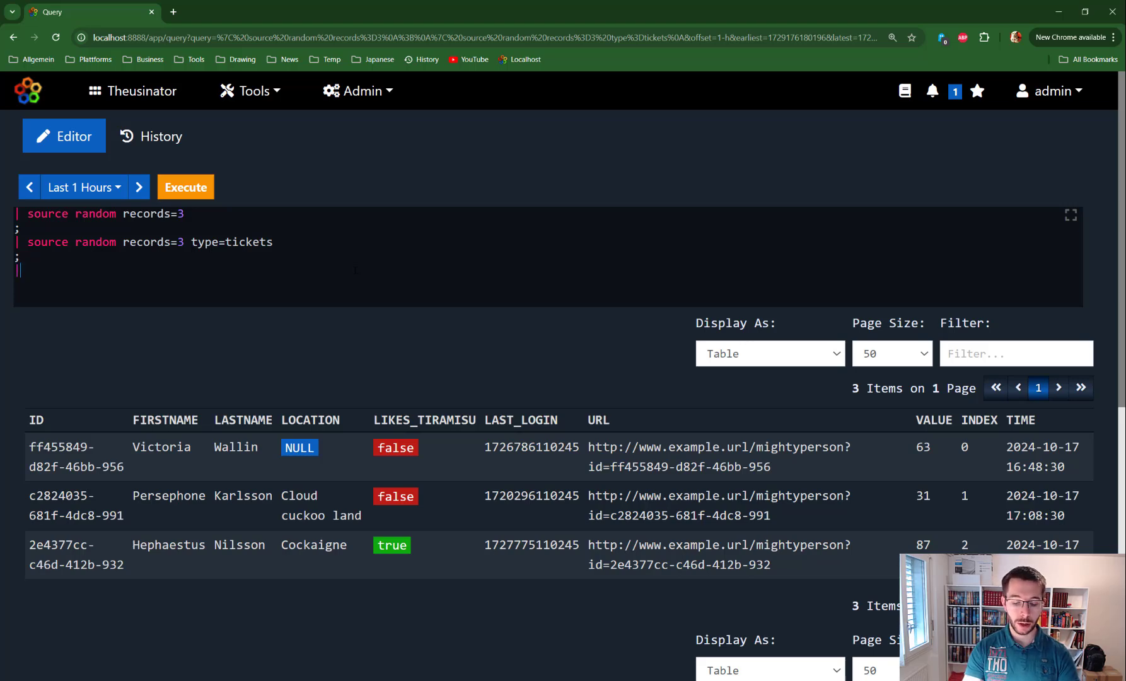
type("result")
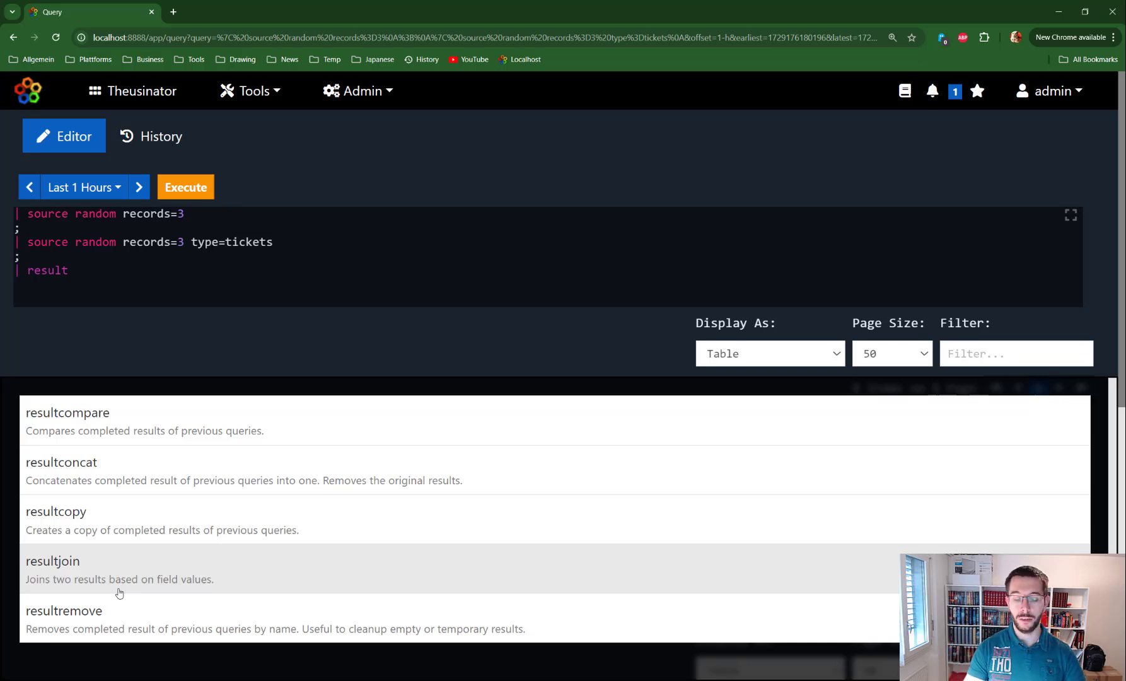
left_click(95, 419)
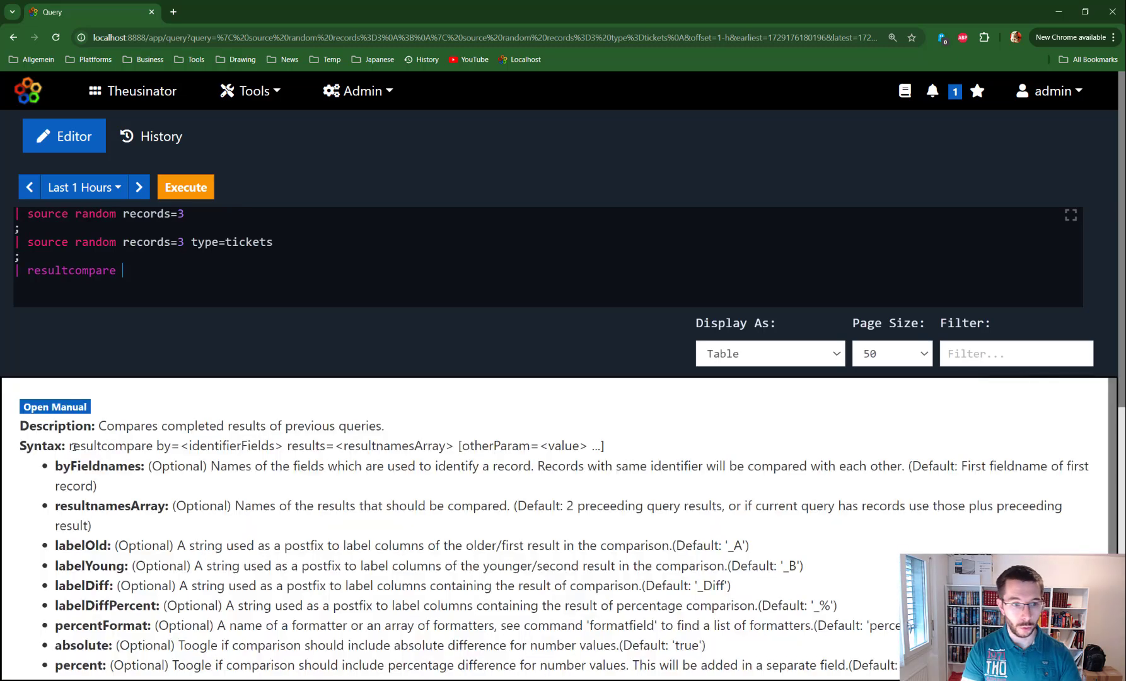
Step: Open the resultcompare manual and replace the whole query with its example that compares results using mimic
left_click(71, 408)
scroll(140, 473, "down", 12)
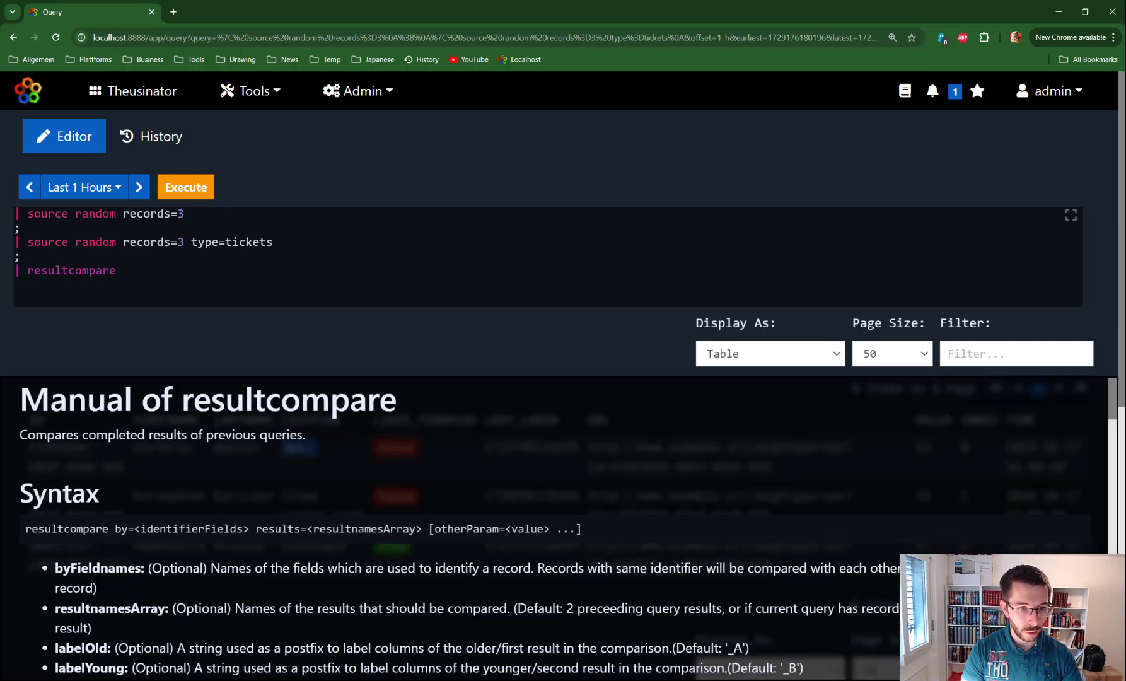
scroll(555, 530, "down", 1)
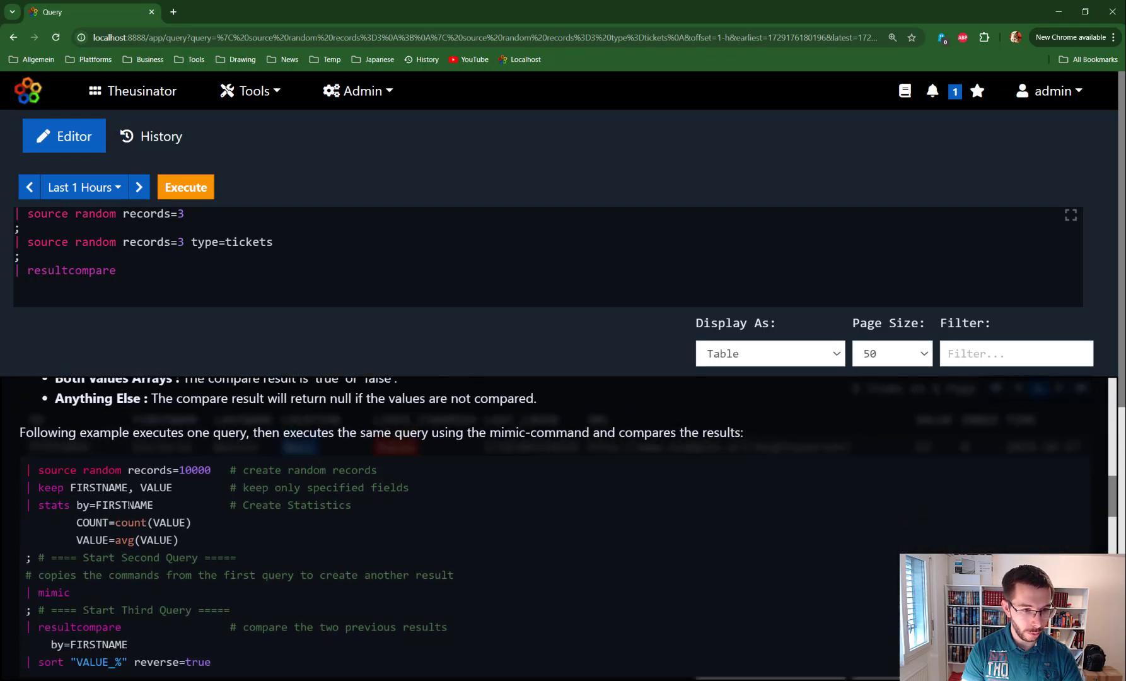
left_click_drag(25, 427, 218, 634)
key("ctrl+c")
left_click(131, 271)
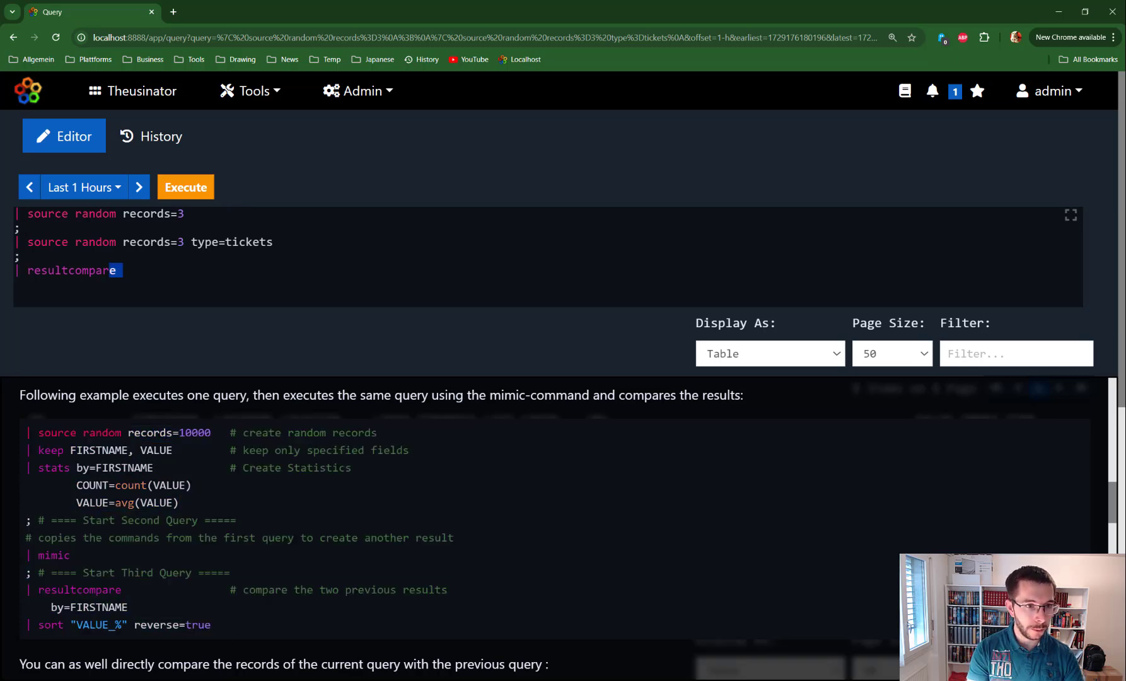
key("ctrl+a")
key("ctrl+v")
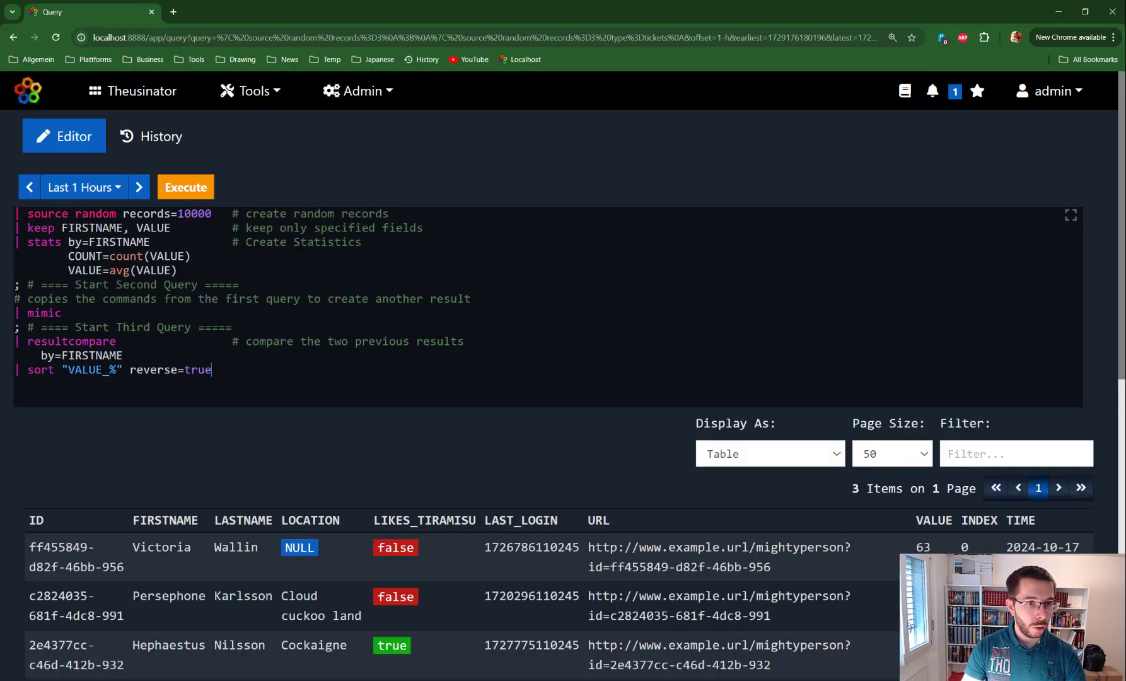
Step: Examine the first query's record count, its statistics by FIRSTNAME and the semicolon that starts the second query
key("shift+Left")
key("shift+Left")
key("shift+Left")
key("shift+Left")
key("shift+Left")
key("shift+Left")
key("shift+Left")
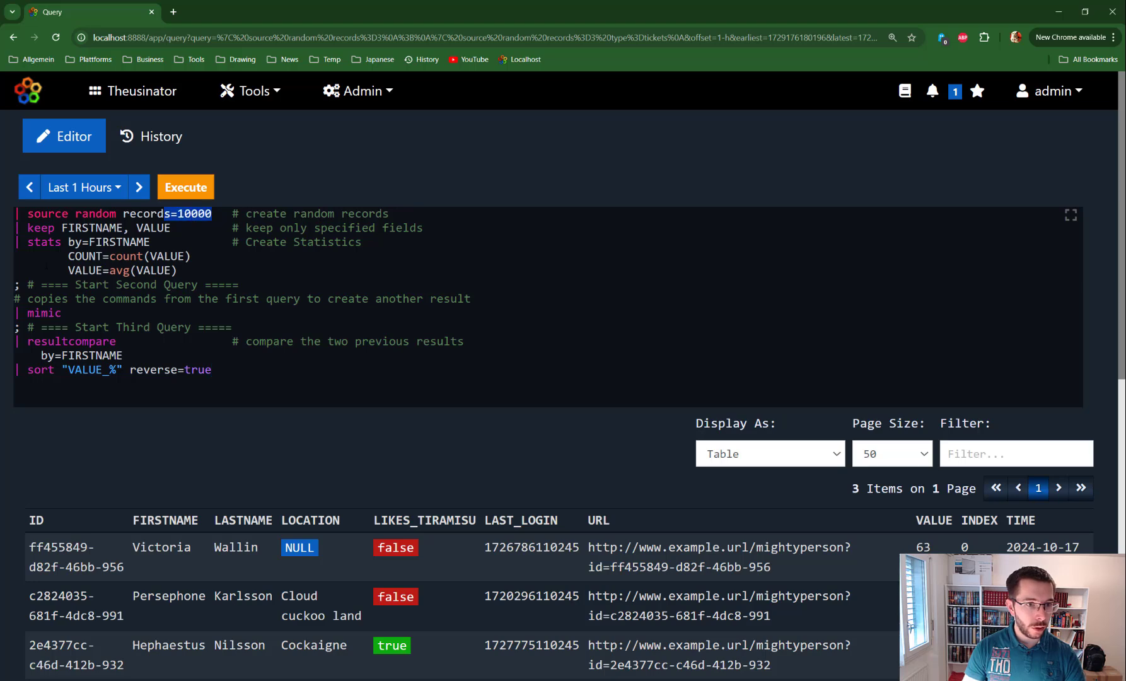
left_click_drag(68, 242, 178, 271)
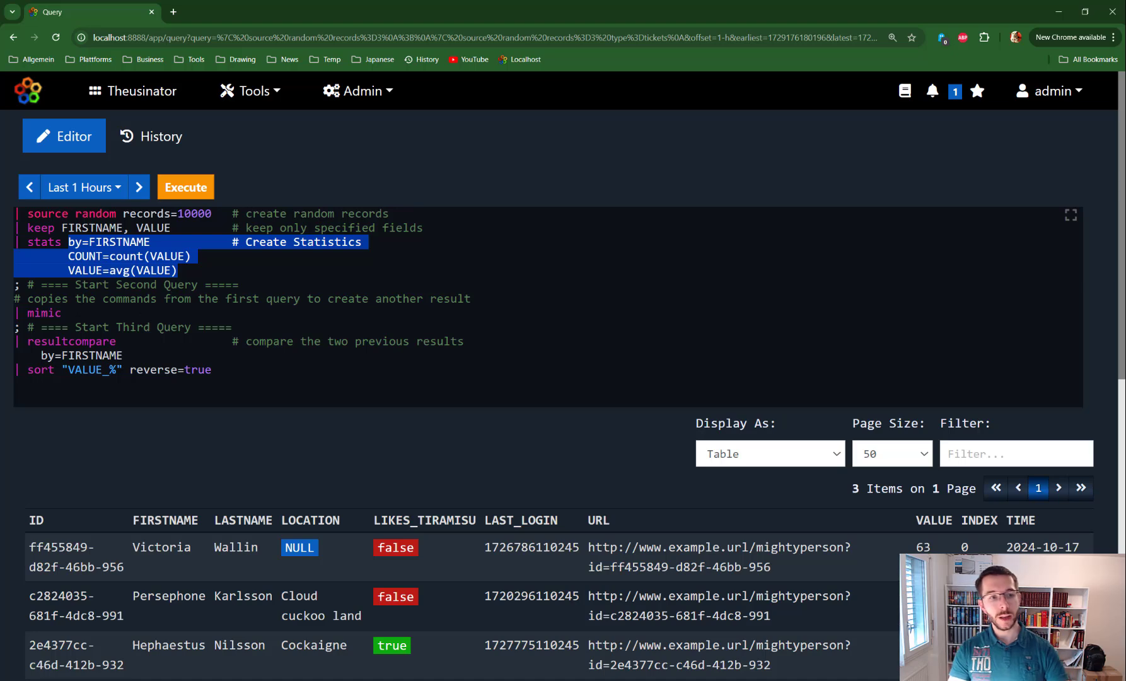
left_click_drag(27, 286, 4, 291)
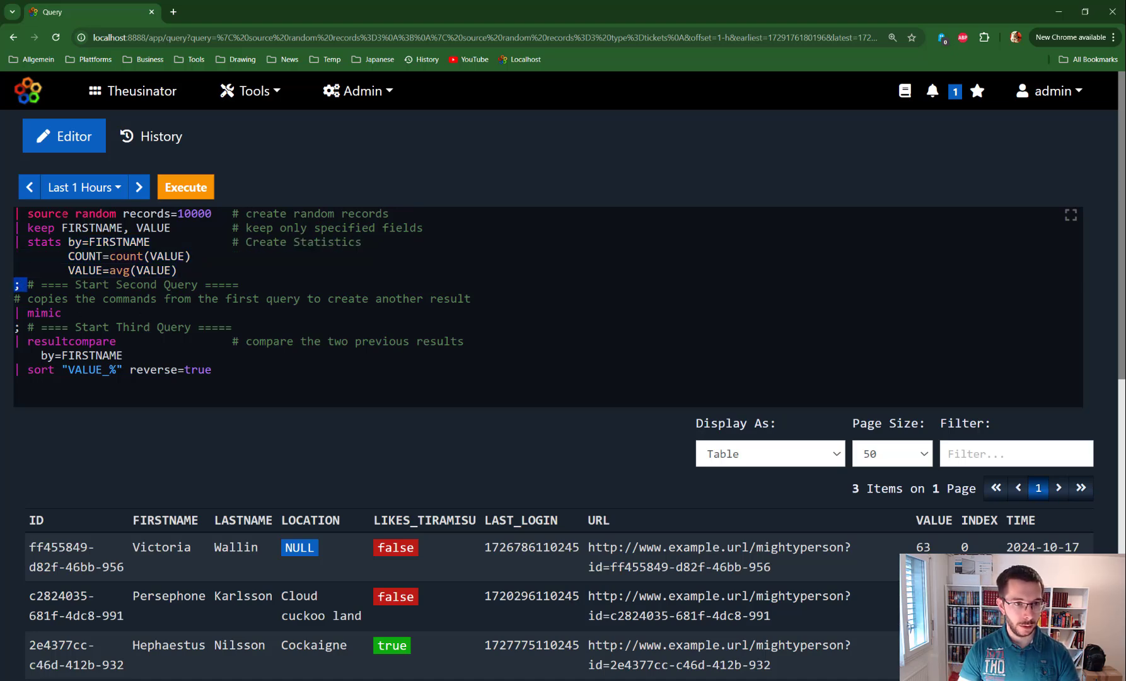
Step: Examine the mimic command in the second query alongside the first query's source and stats commands it copies
left_click_drag(61, 213, 82, 255)
left_click_drag(62, 313, 15, 313)
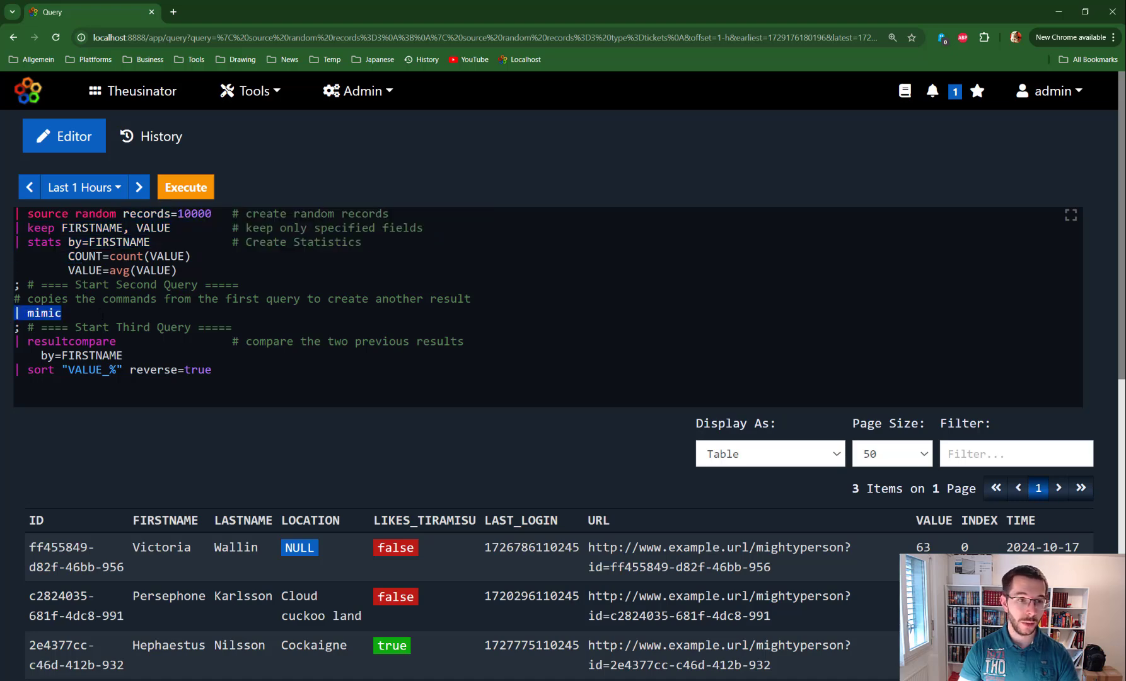
left_click(68, 314)
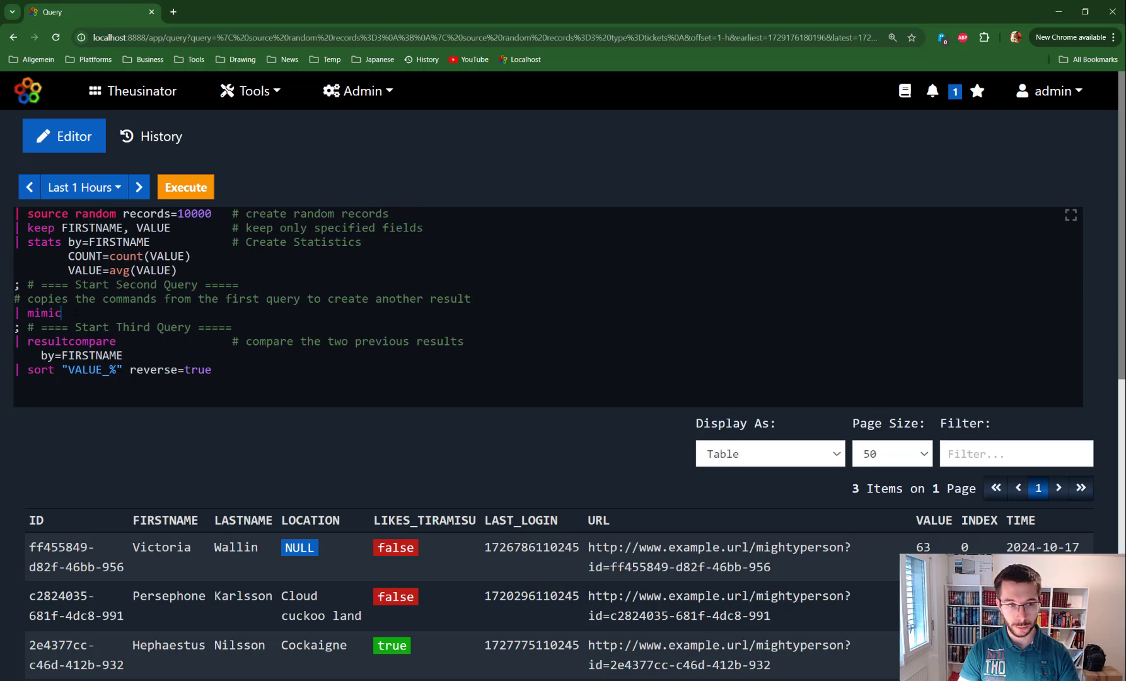
left_click_drag(62, 313, 8, 322)
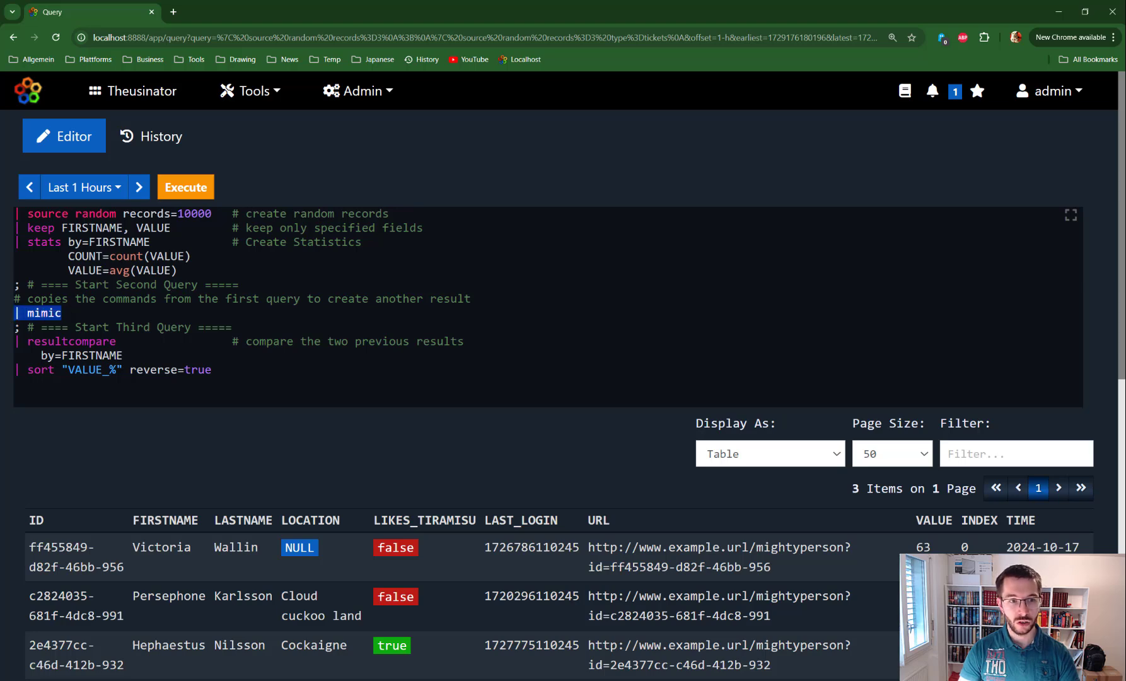
left_click_drag(198, 273, 8, 212)
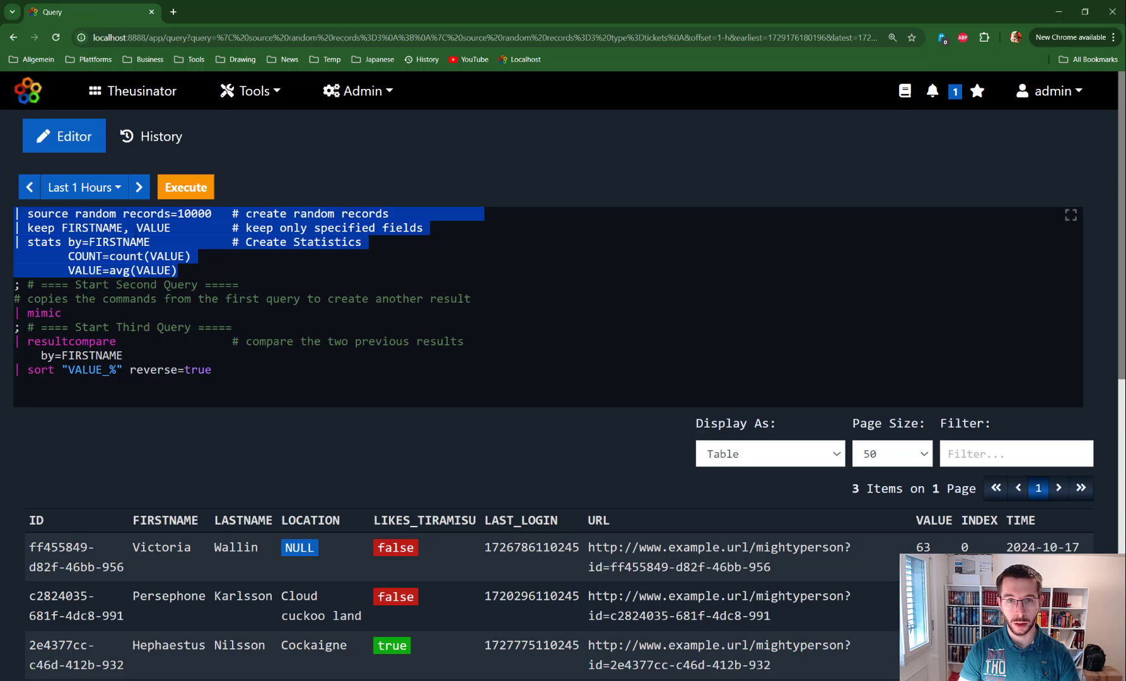
left_click(47, 213)
left_click_drag(15, 213, 237, 266)
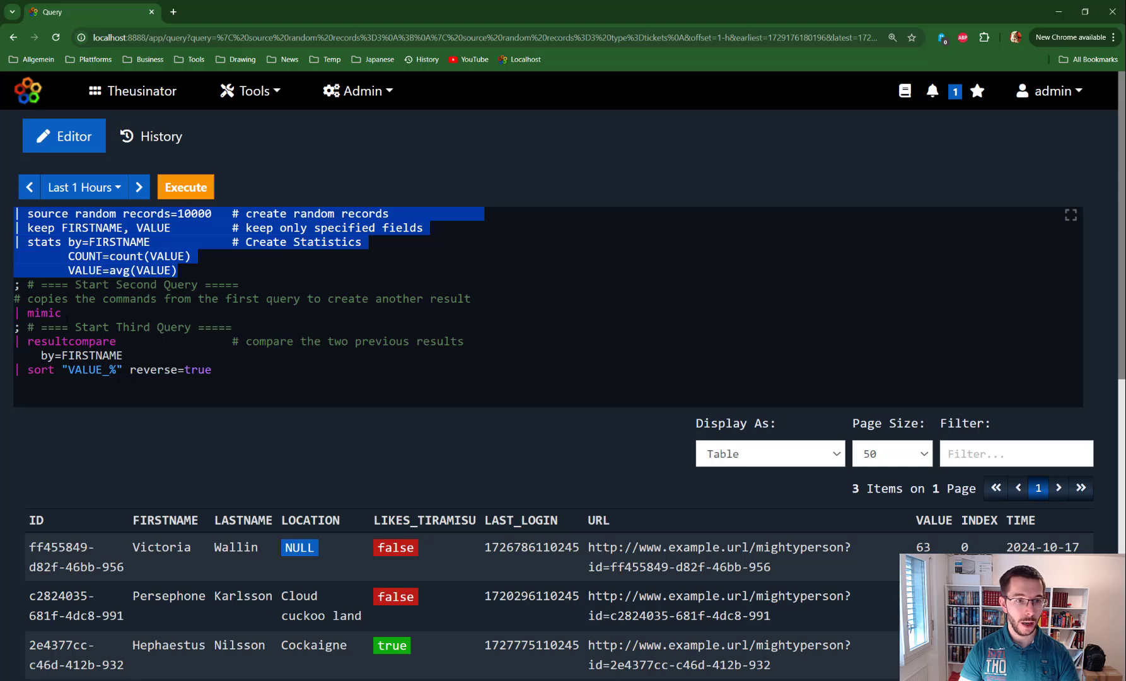
left_click(177, 228)
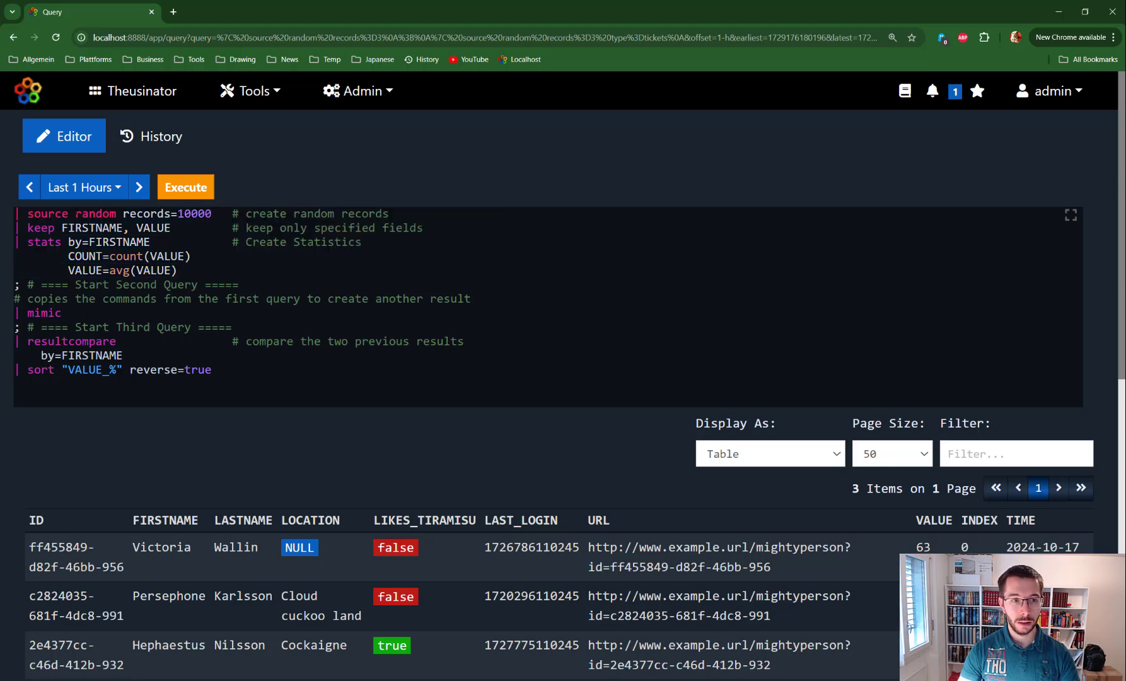
left_click_drag(75, 214, 212, 214)
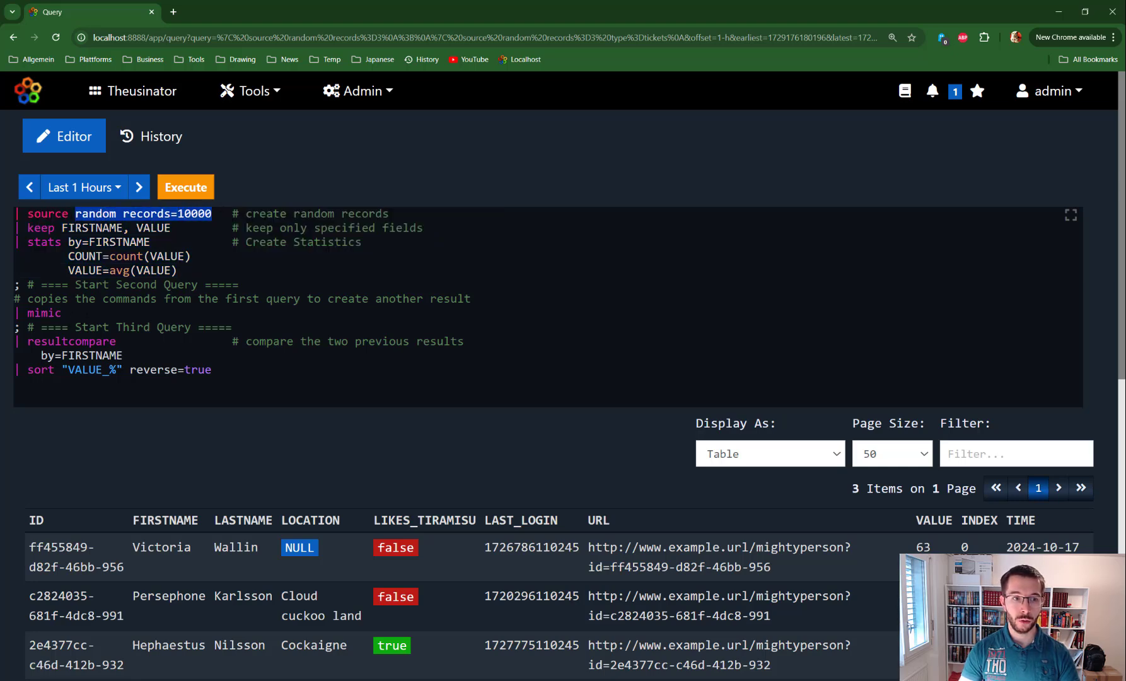
left_click_drag(177, 270, 21, 242)
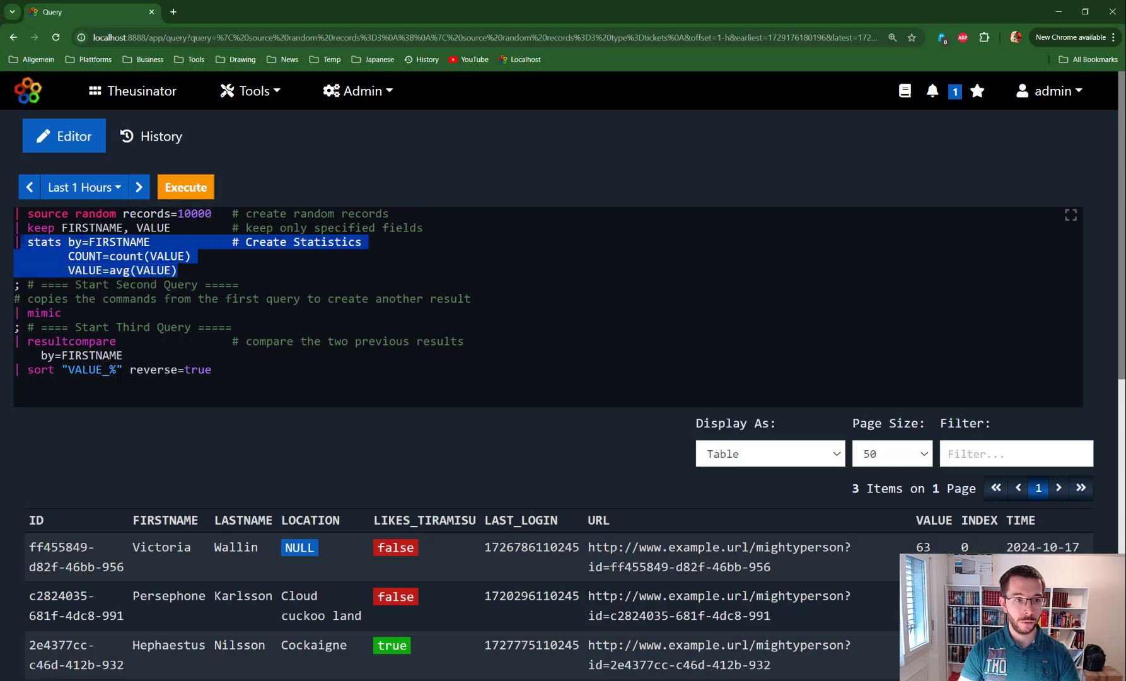
Step: Comment out everything from the second query onward with /*, execute the query and view the statistics table
left_click(14, 283)
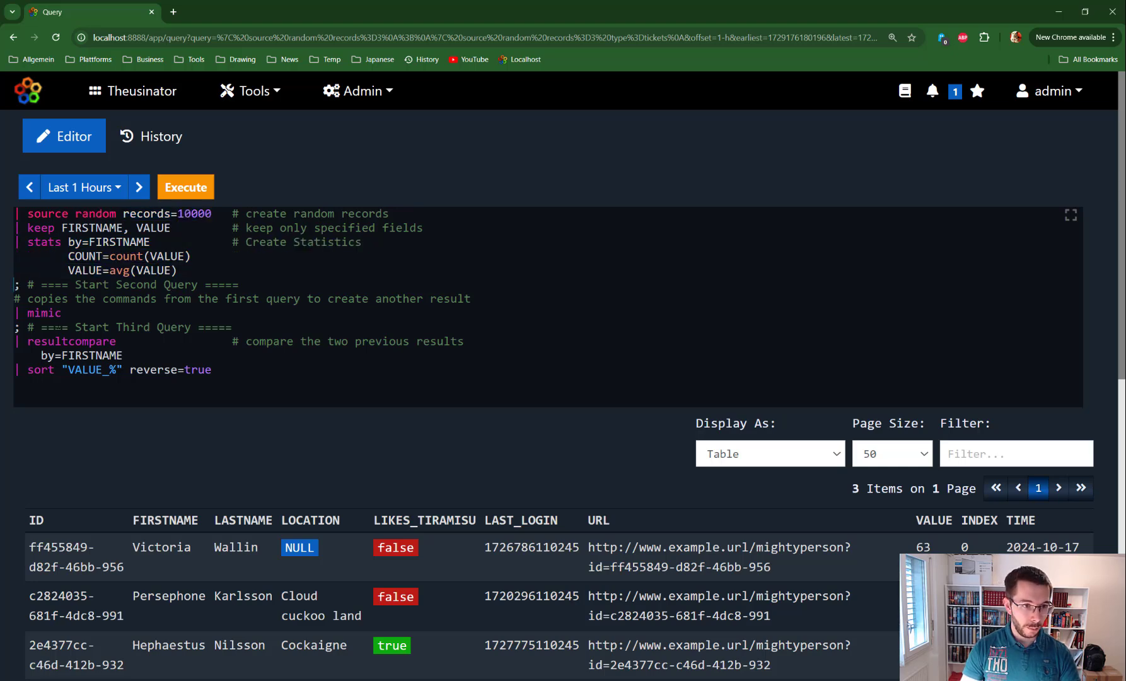
type("/*")
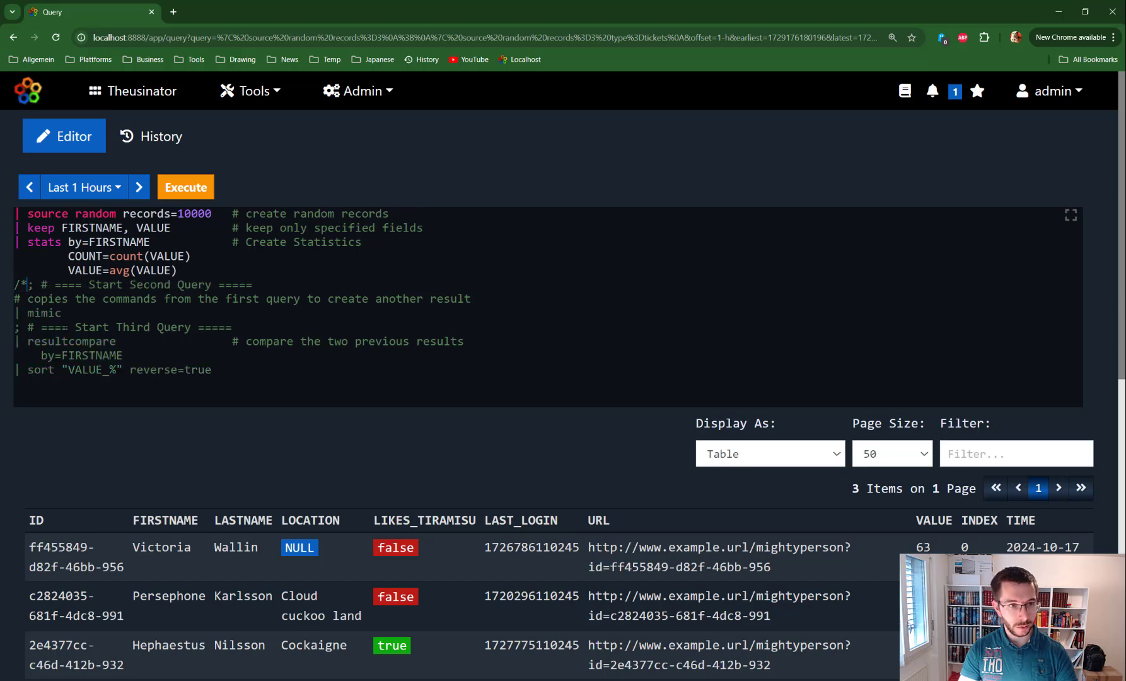
key("ctrl+Return")
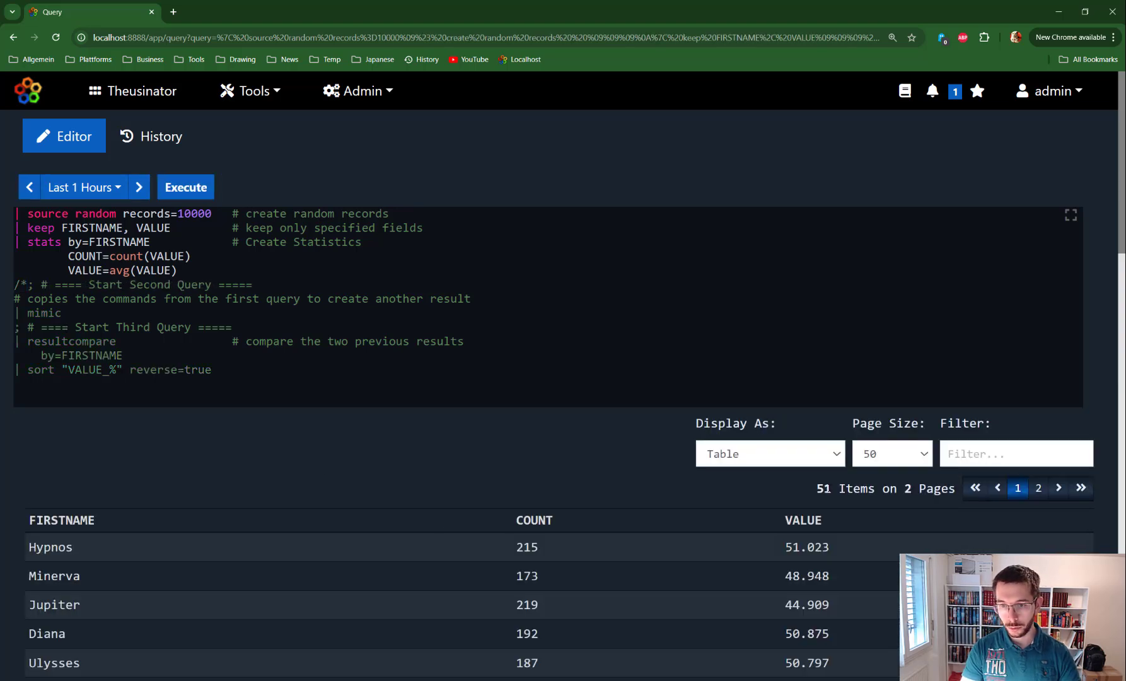
left_click_drag(813, 488, 846, 489)
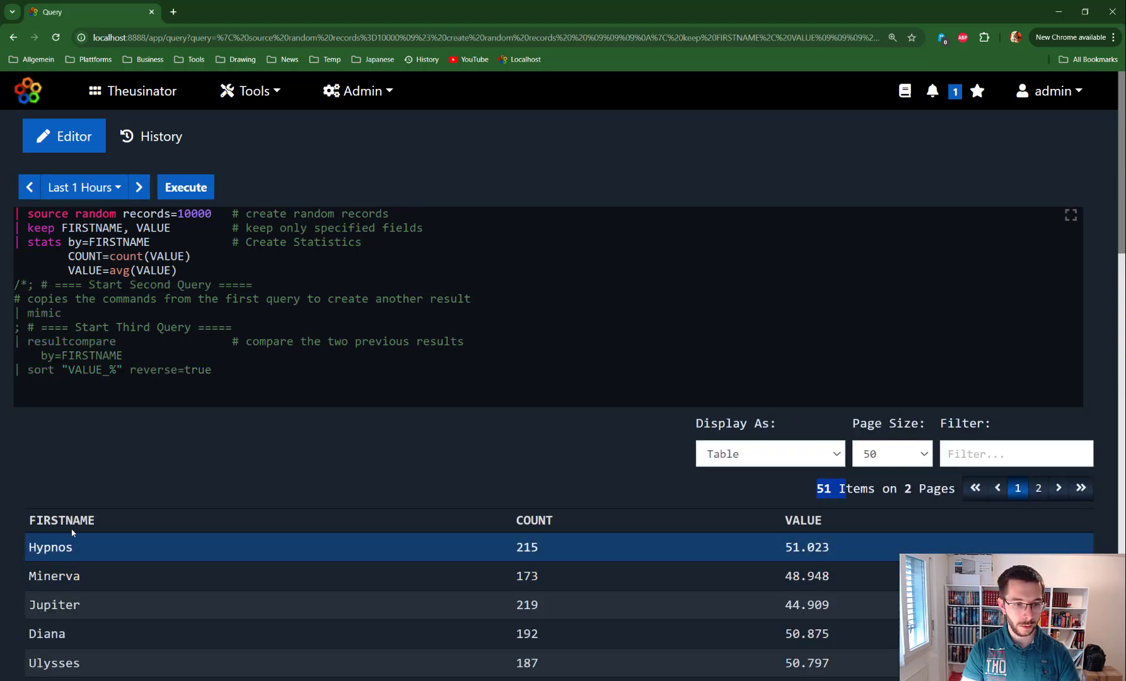
scroll(252, 454, "down", 3)
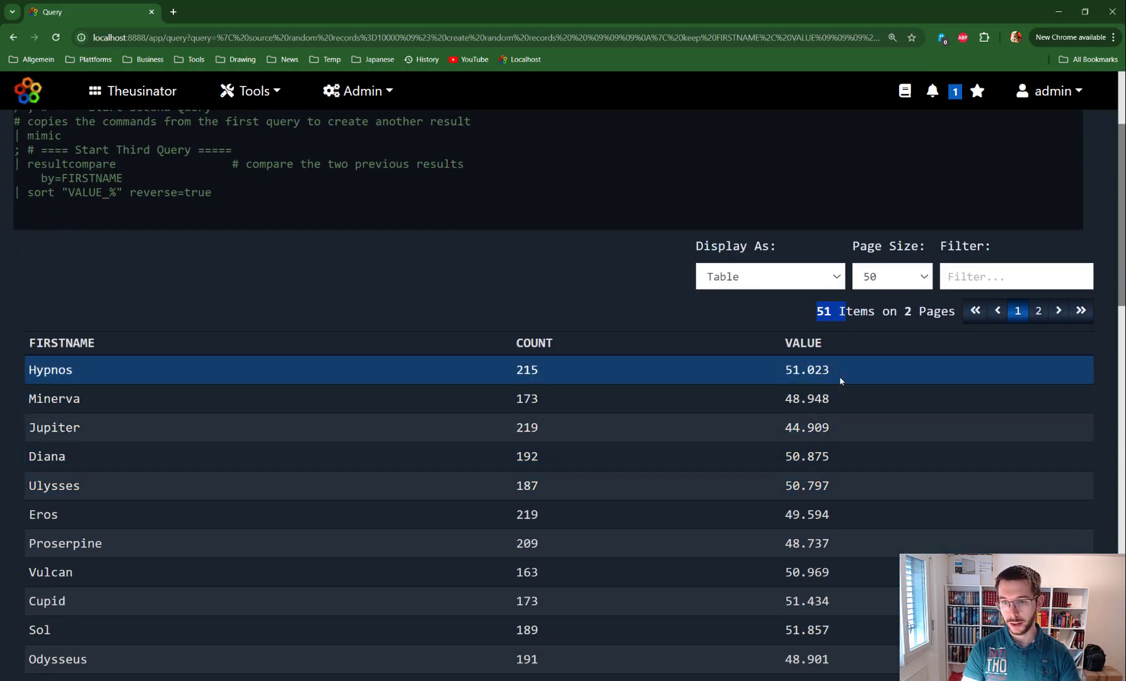
Step: Move the /* comment start to just before the third query's semicolon and execute the first two queries
scroll(414, 343, "up", 1)
scroll(414, 342, "up", 3)
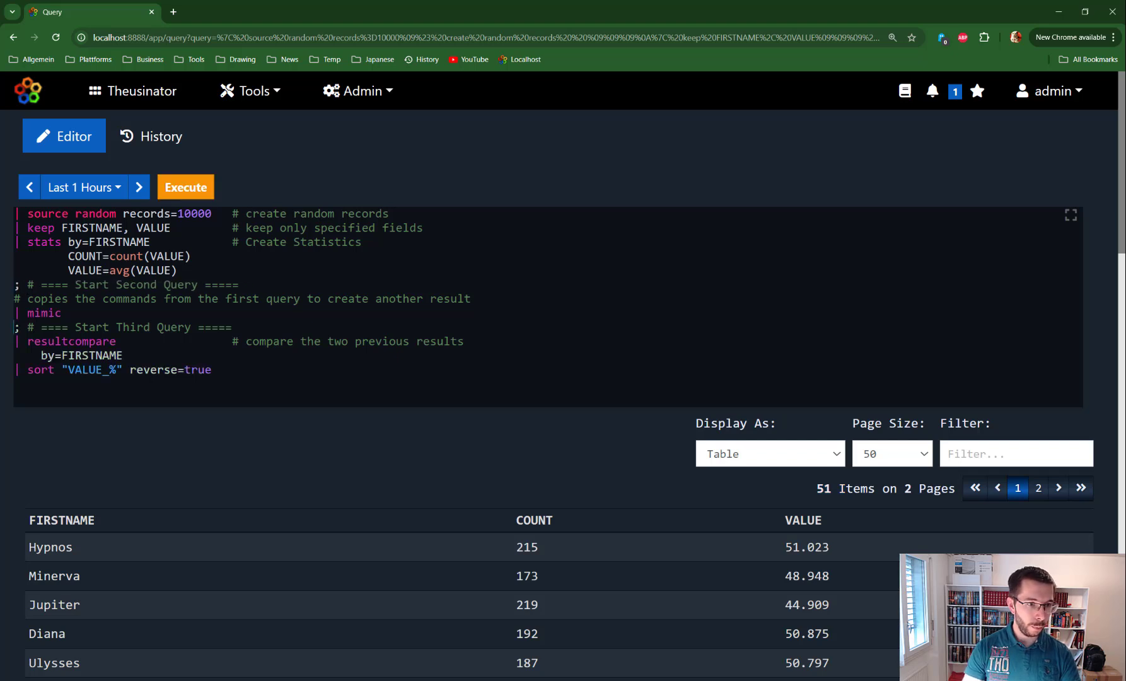
type("/*")
key("ctrl+Return")
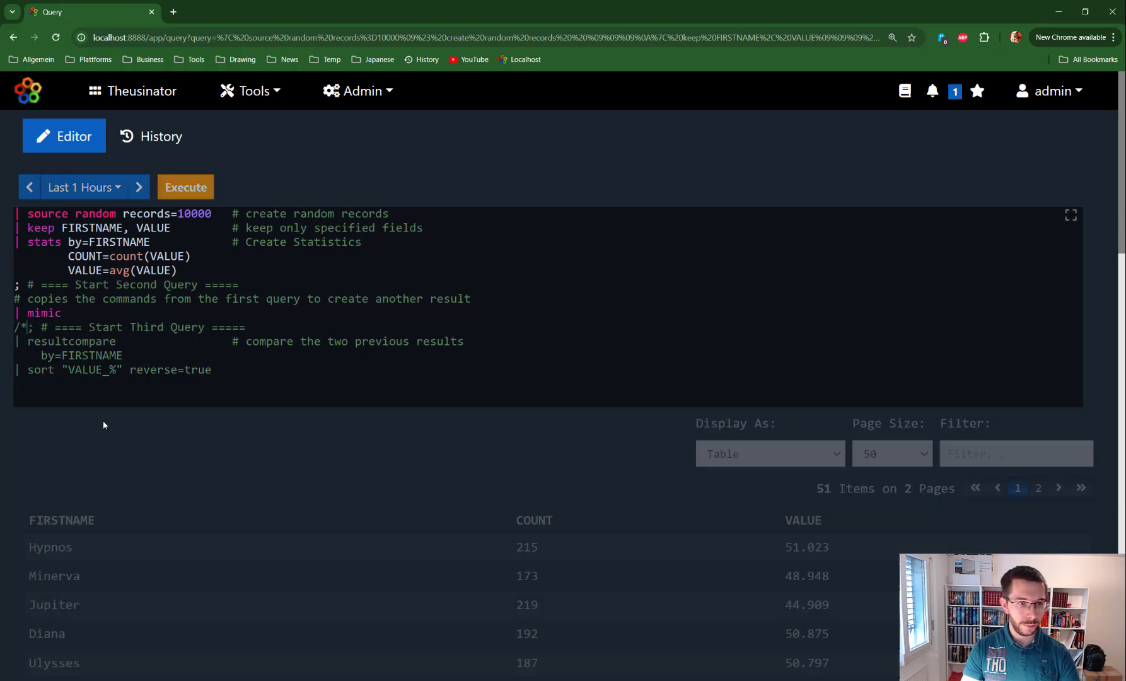
Step: Compare the order of the FIRSTNAME rows between the first and second result tables
scroll(271, 391, "down", 20)
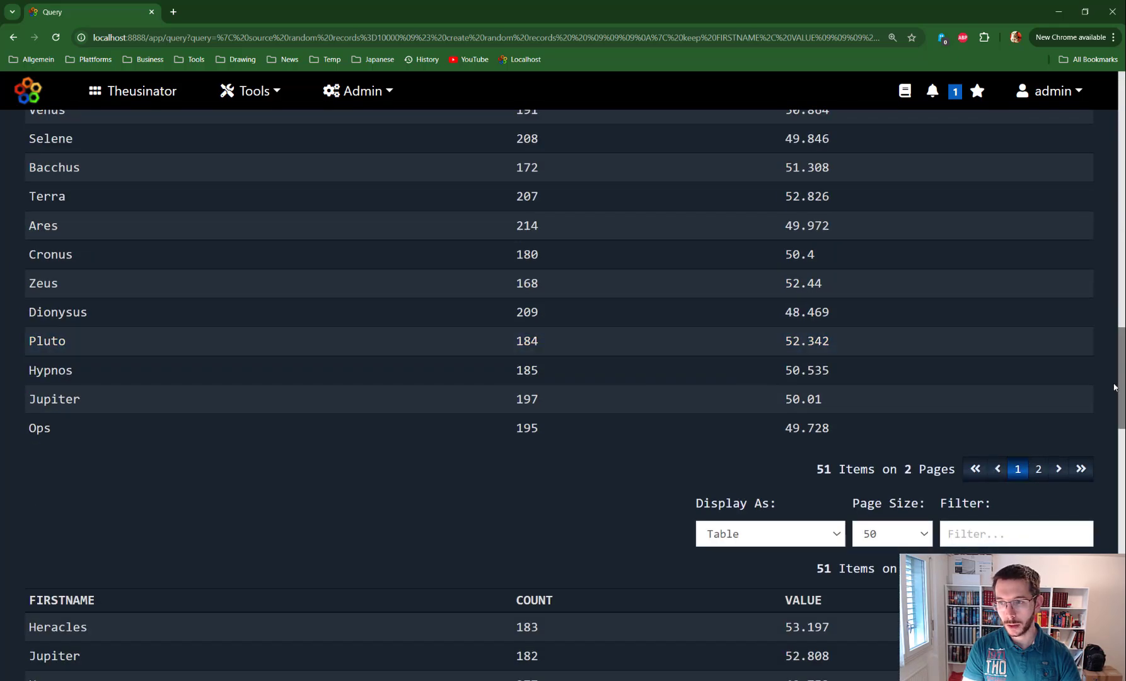
left_click_drag(1121, 379, 1120, 459)
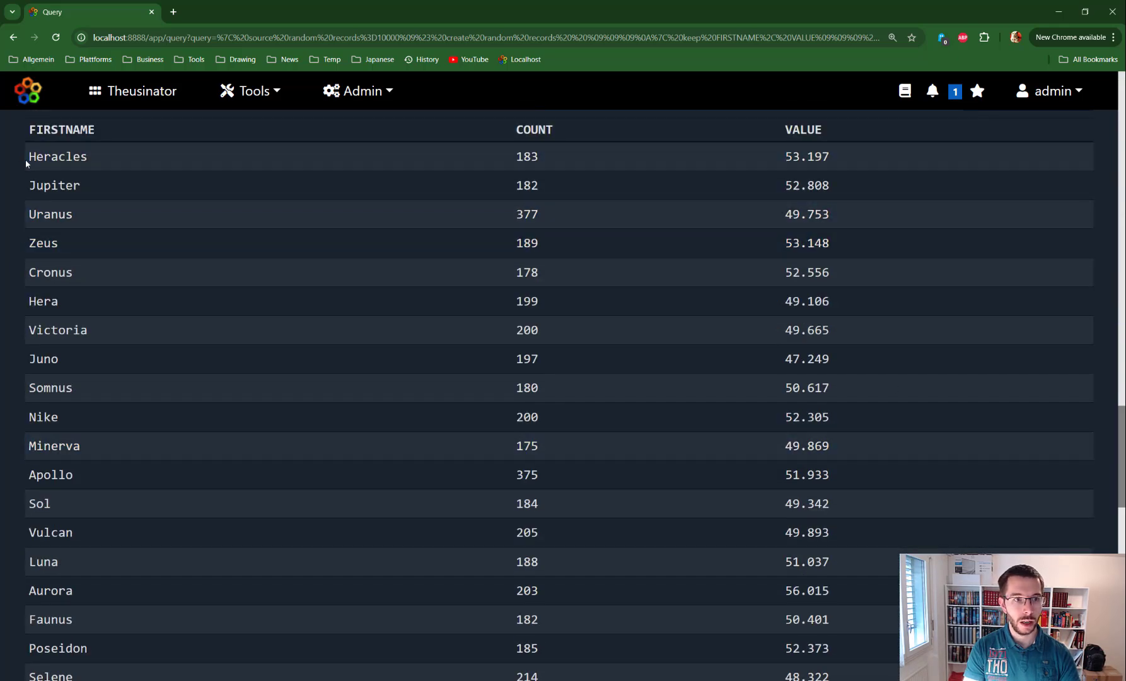
left_click_drag(30, 158, 643, 164)
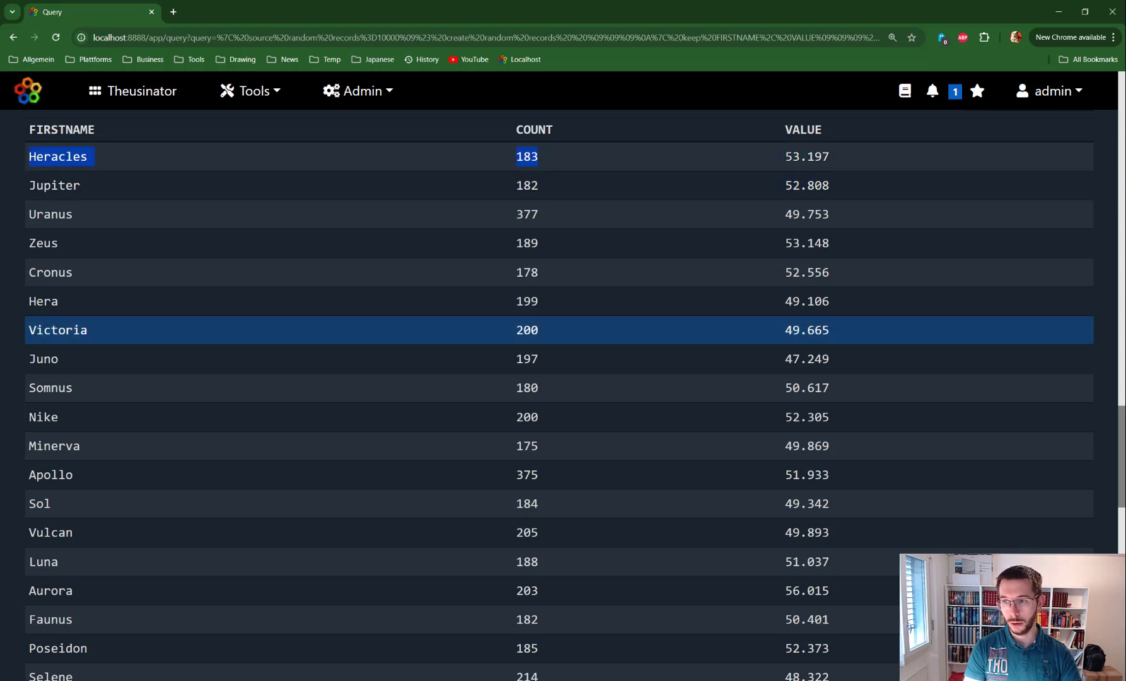
left_click_drag(1123, 451, 1122, 111)
scroll(48, 303, "down", 3)
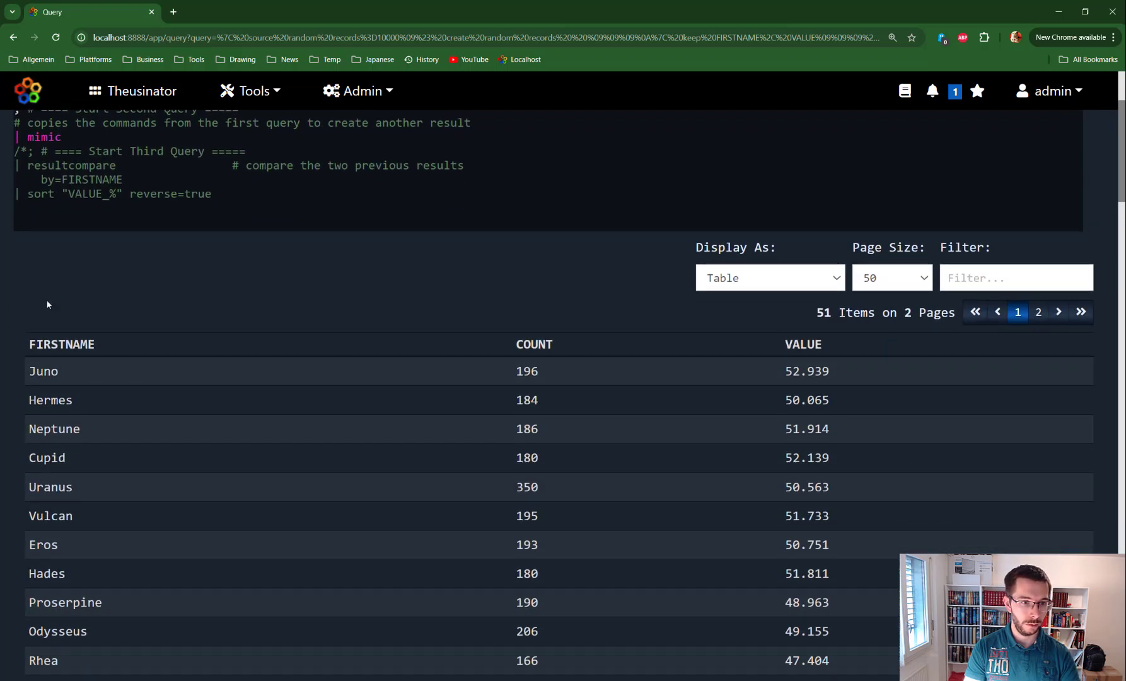
left_click_drag(28, 372, 105, 395)
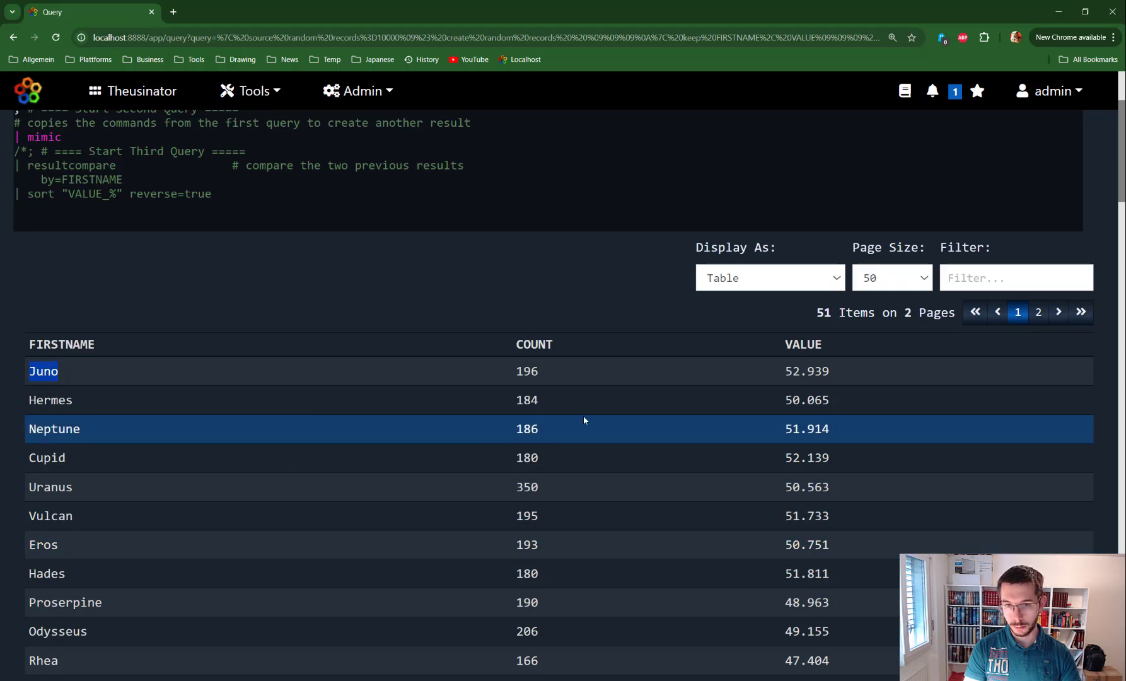
Step: Remove the /* before the third query and examine its resultcompare command and comment
scroll(575, 437, "up", 3)
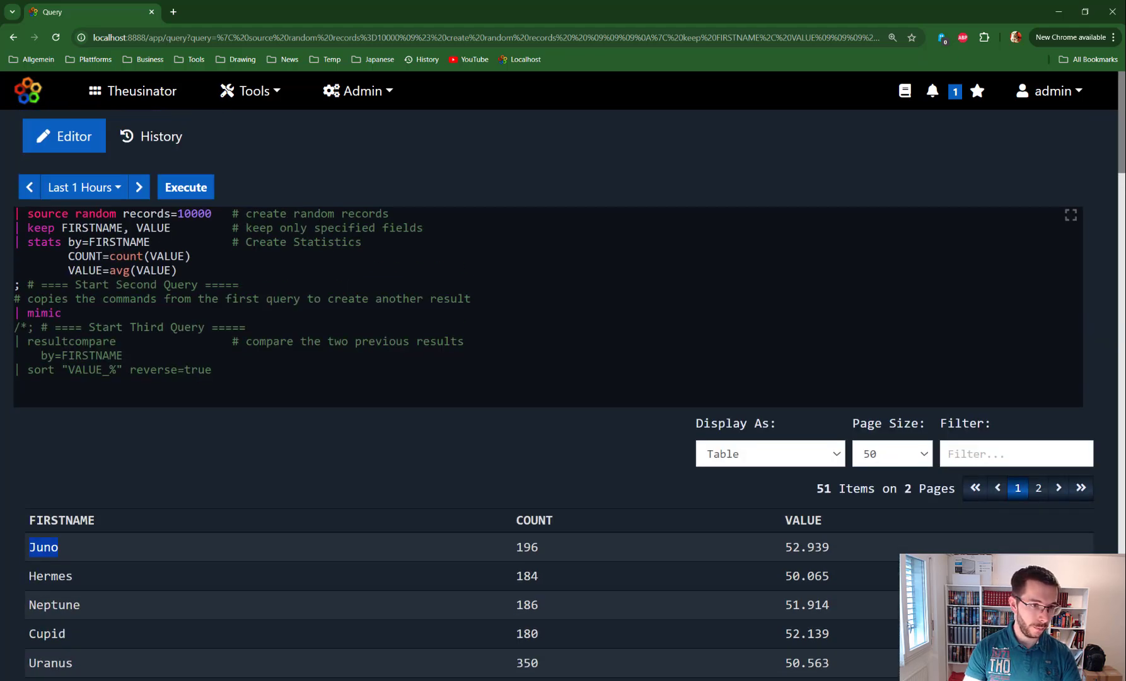
left_click(28, 327)
key("BackSpace")
key("BackSpace")
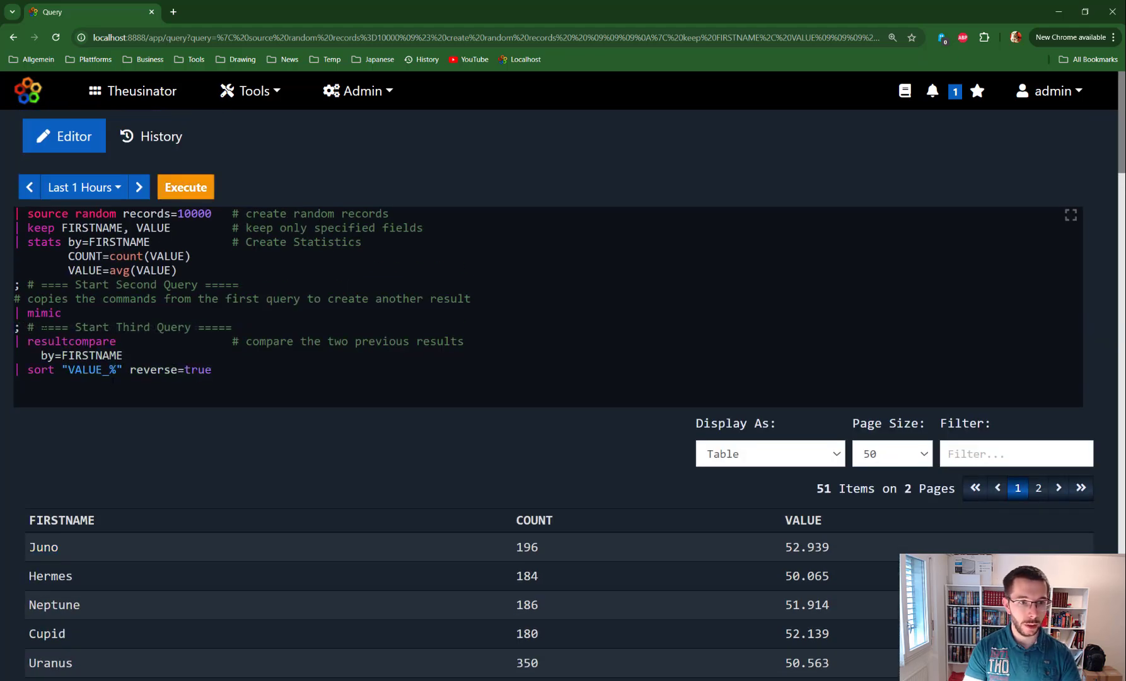
double_click(70, 341)
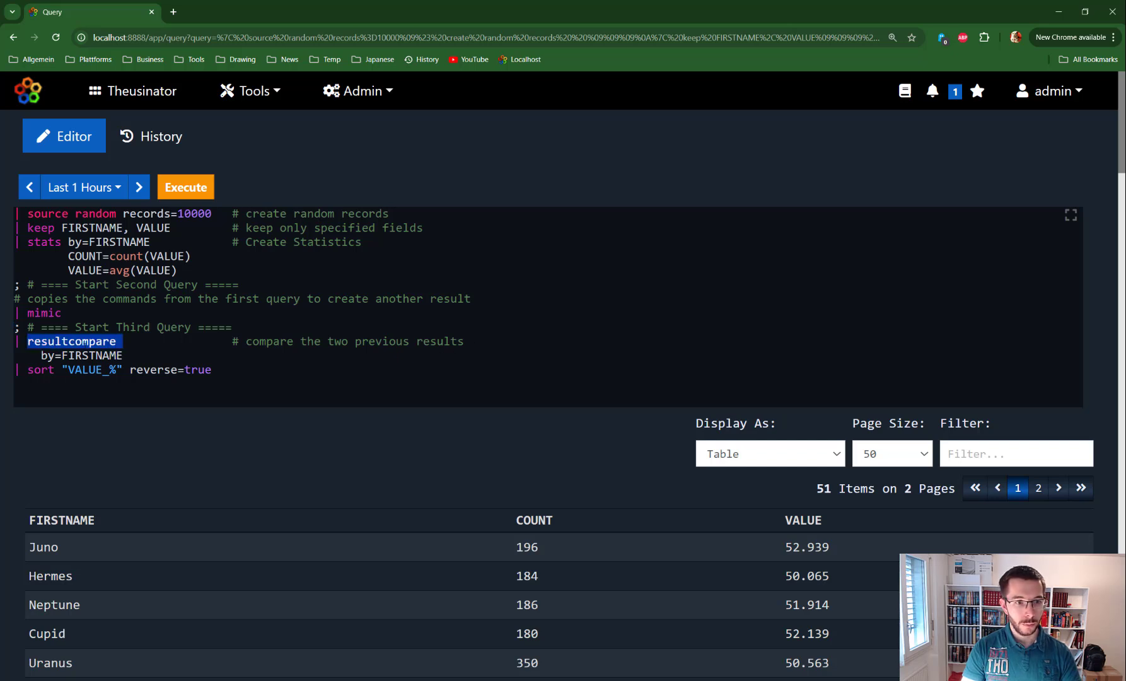
left_click_drag(471, 341, 246, 341)
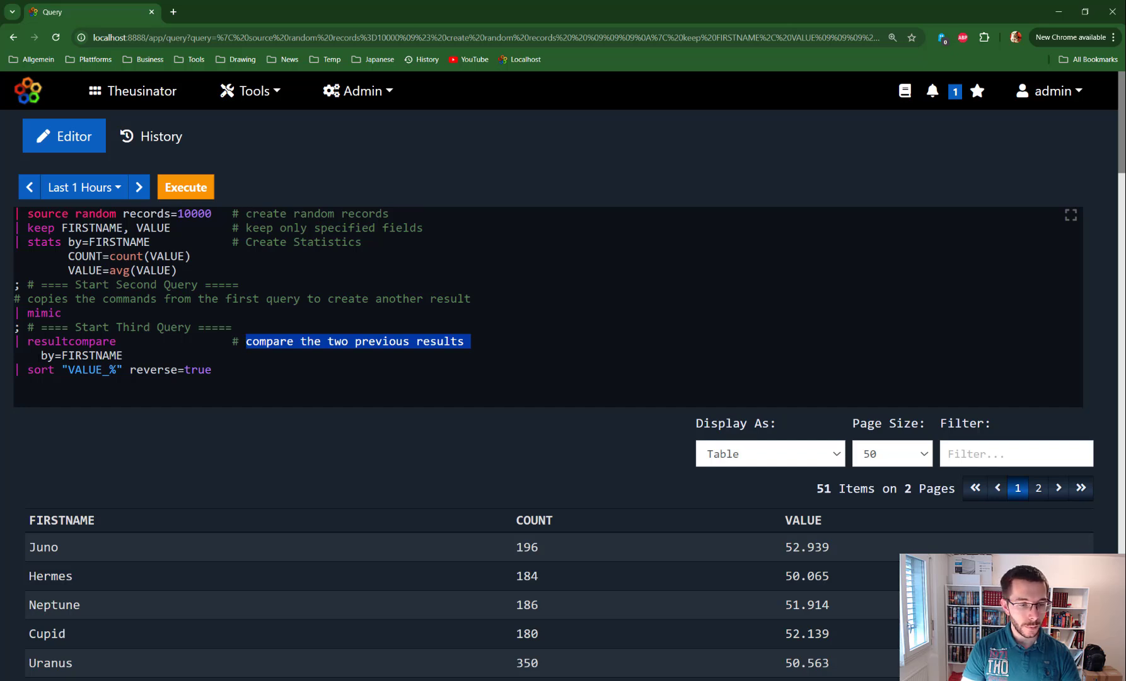
Step: Check the by=FIRSTNAME parameter, execute all three queries and examine the comparison table
left_click_drag(41, 355, 123, 355)
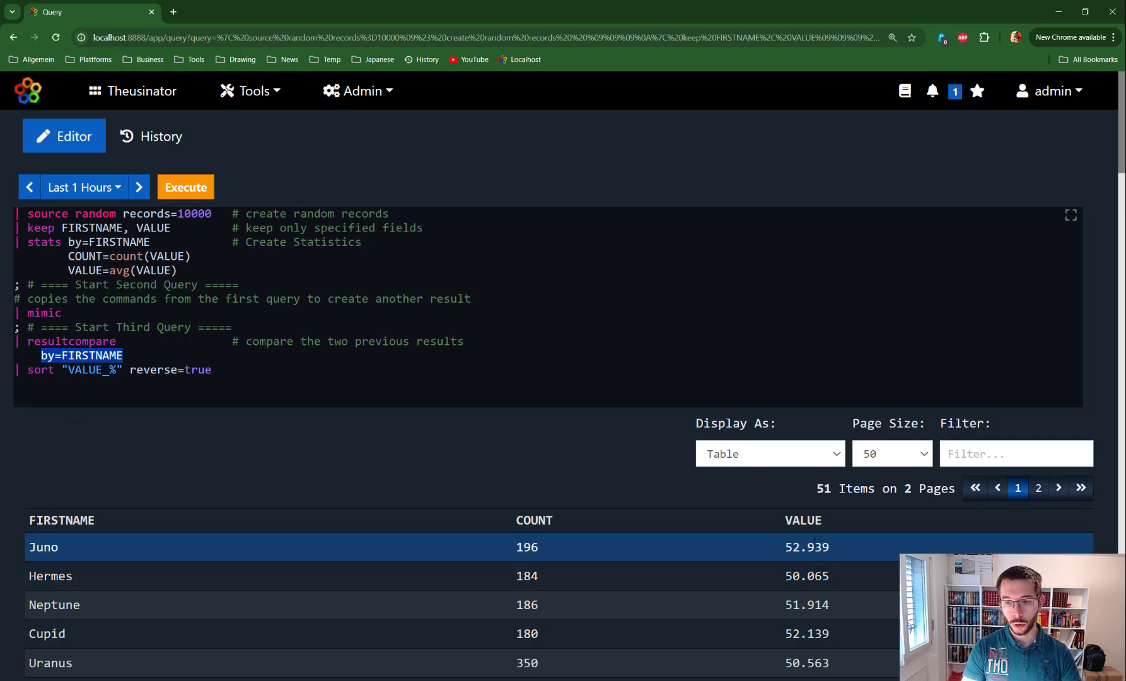
left_click(229, 370)
key("ctrl+Return")
scroll(445, 412, "down", 3)
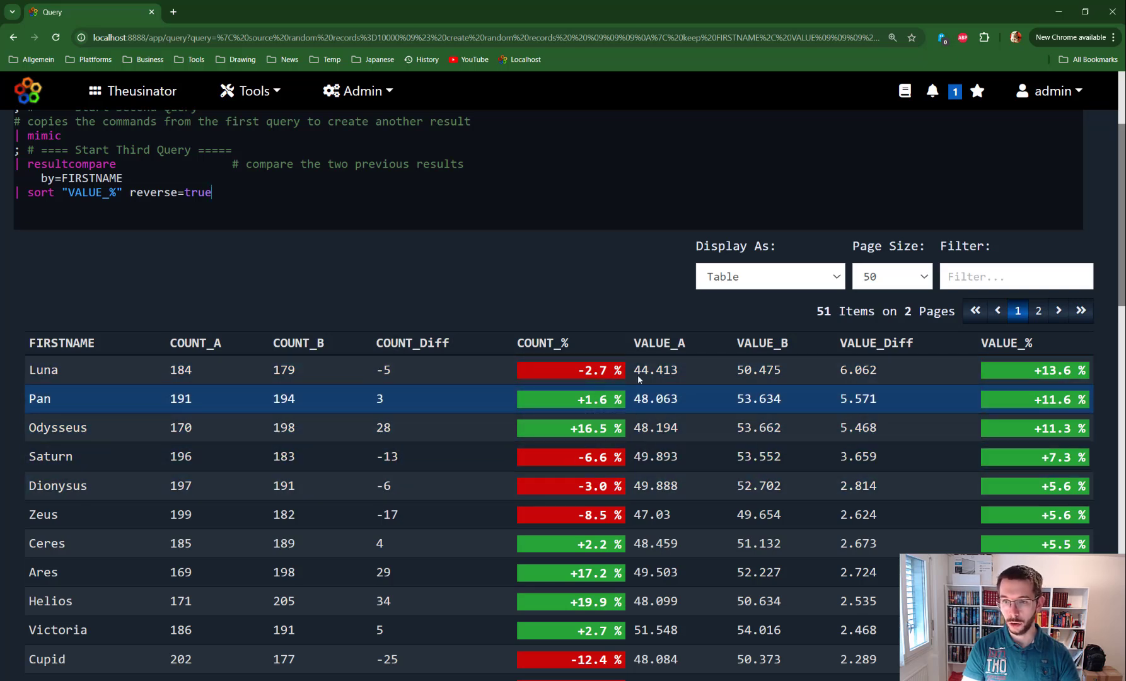
scroll(892, 482, "down", 5)
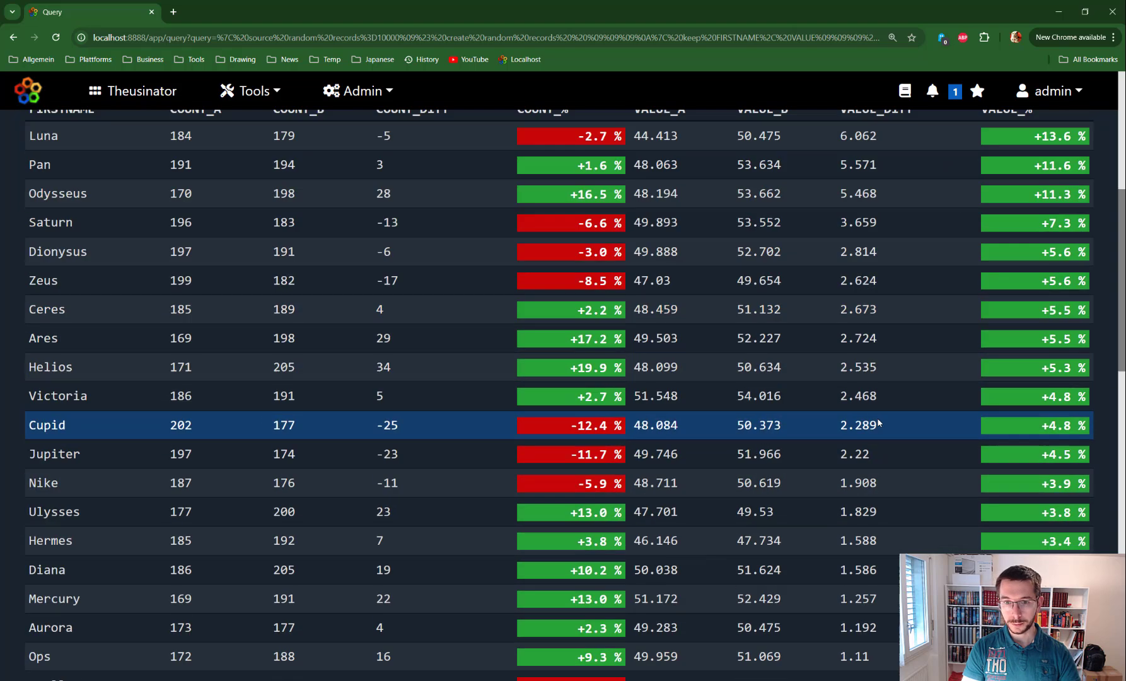
Step: Open the help for the resultcompare command and read its parameters, including the default for resultnamesArray
scroll(857, 410, "up", 7)
scroll(857, 410, "up", 2)
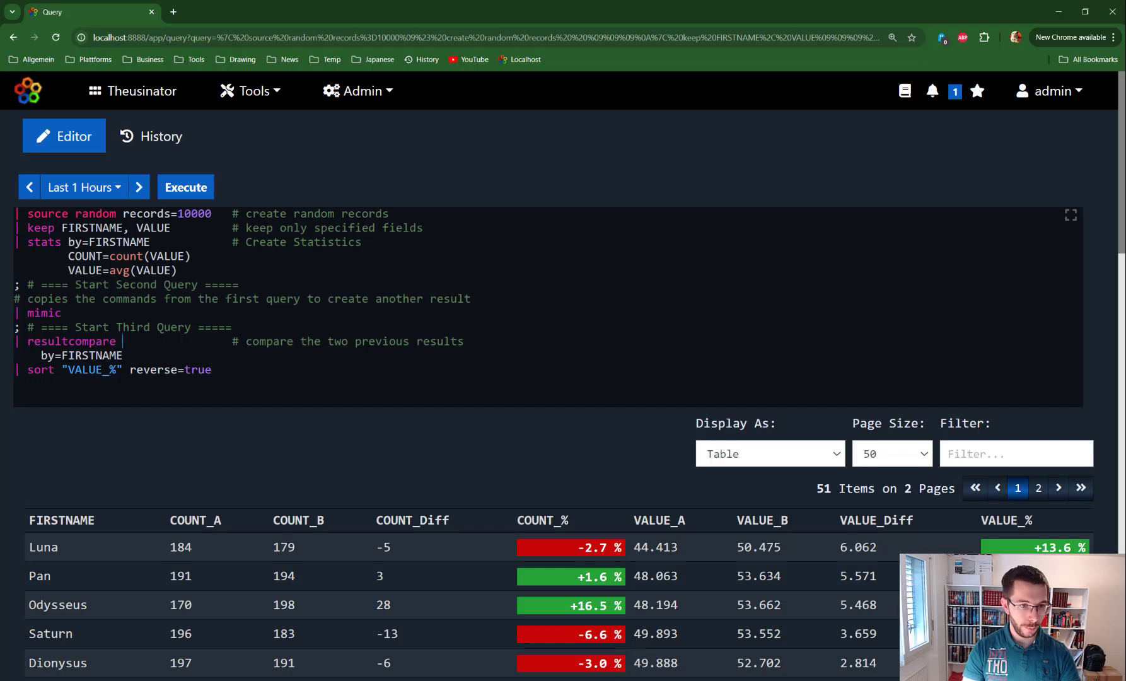
key("ctrl+Return")
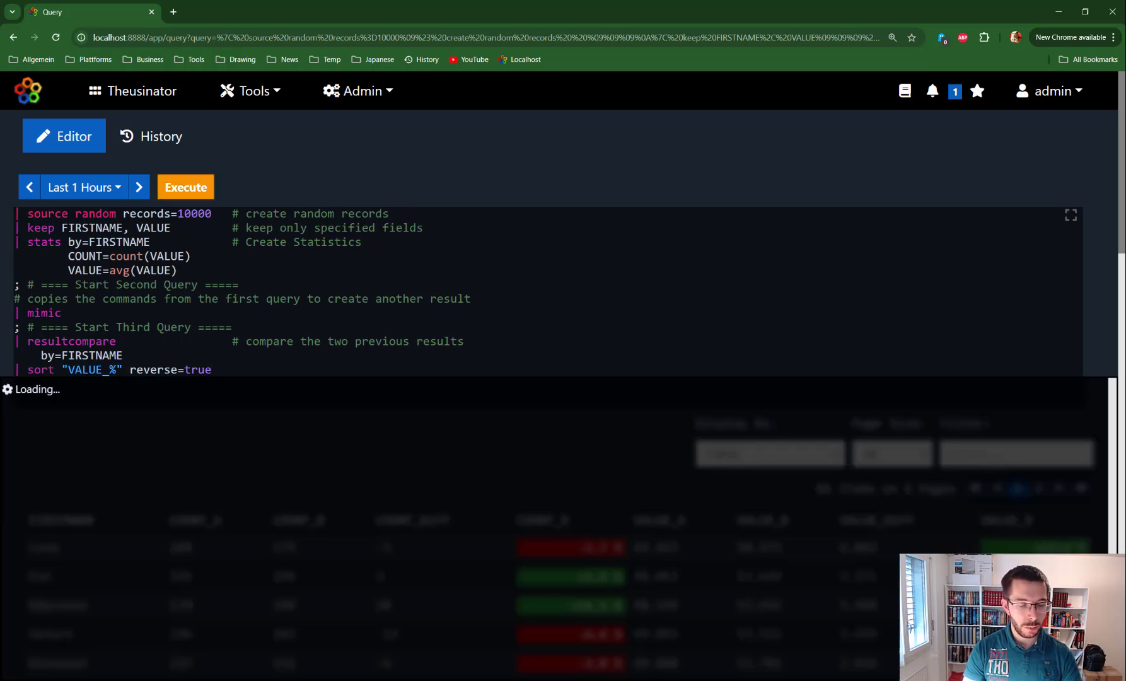
scroll(154, 520, "down", 1)
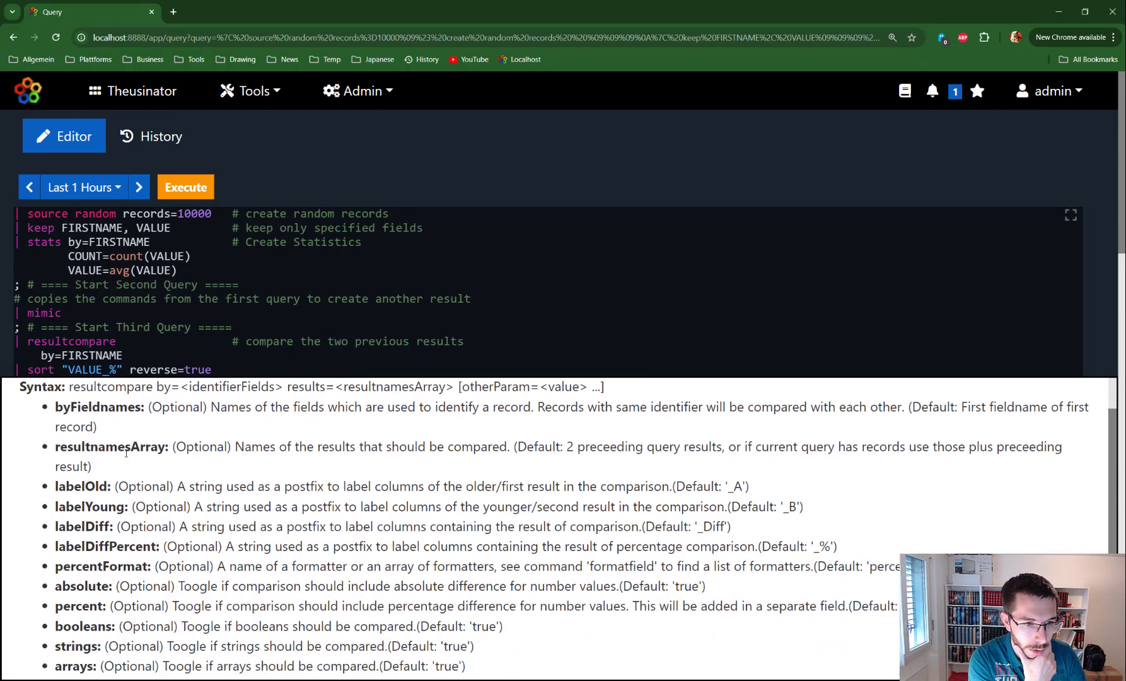
scroll(101, 579, "down", 1)
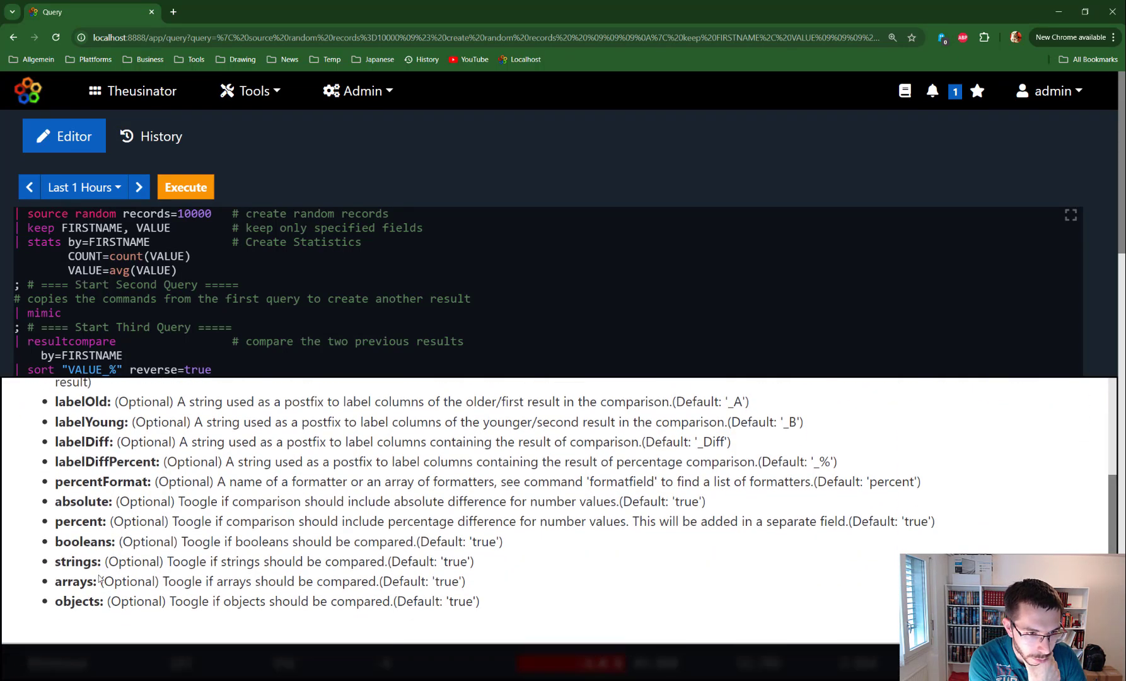
scroll(101, 580, "up", 3)
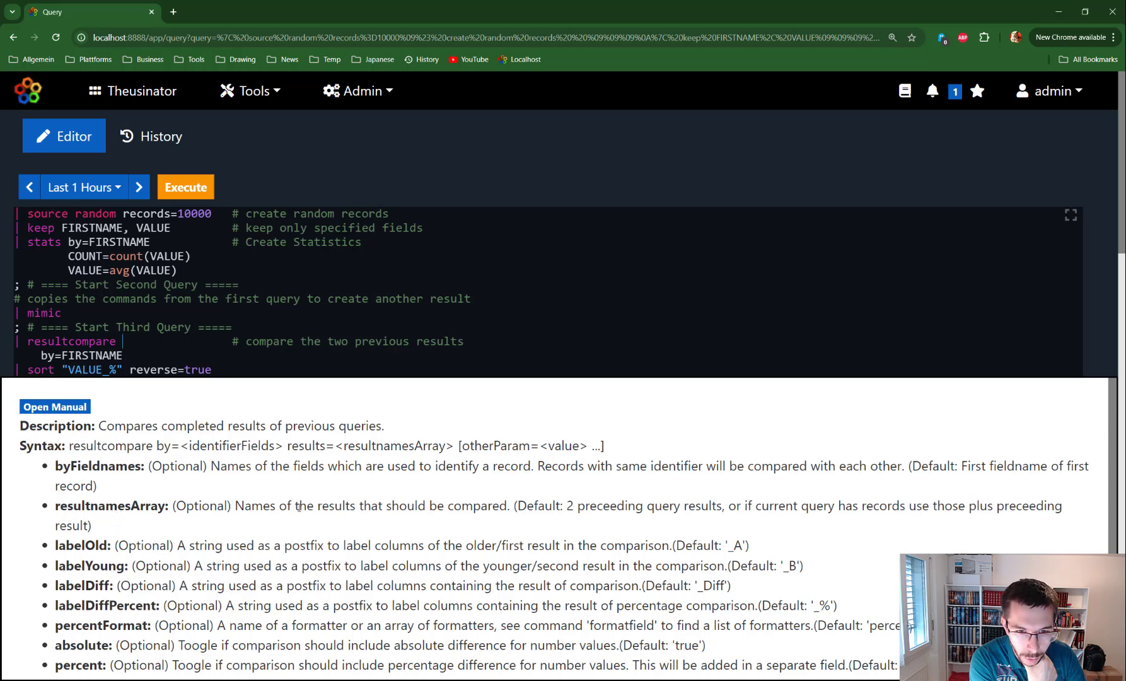
left_click_drag(437, 505, 628, 505)
Step: Open the manual section of resultcompare and read through its examples up to the advanced one with globals and metadata
left_click(56, 406)
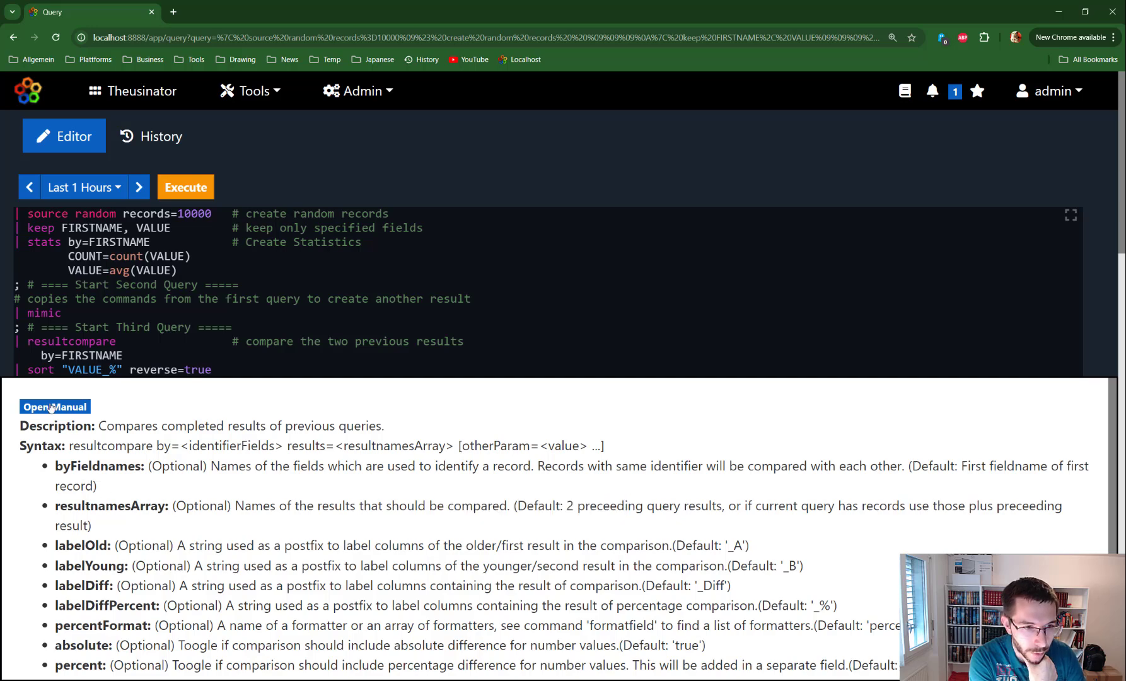
scroll(56, 407, "down", 5)
scroll(555, 529, "down", 10)
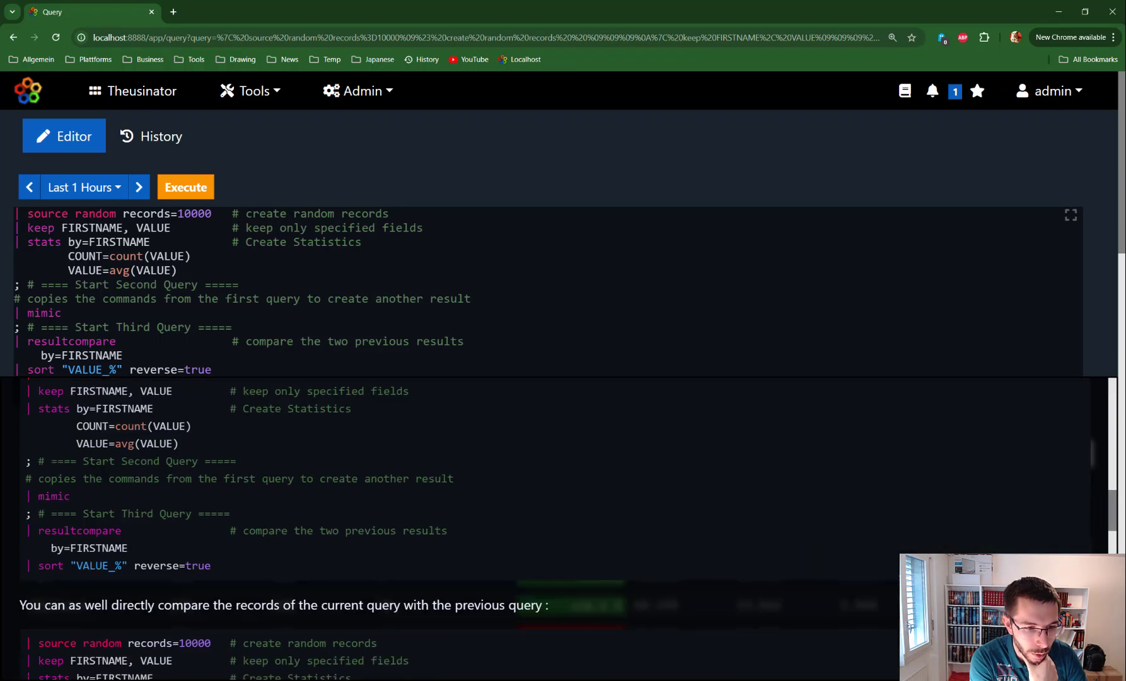
scroll(186, 513, "down", 3)
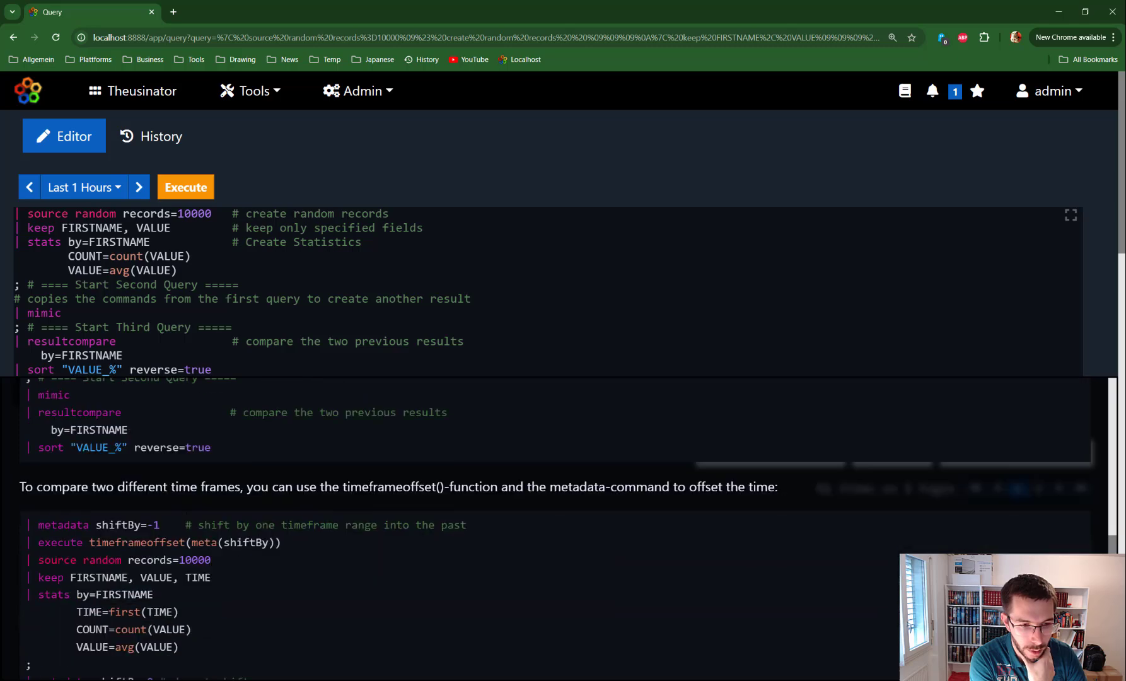
scroll(139, 530, "down", 6)
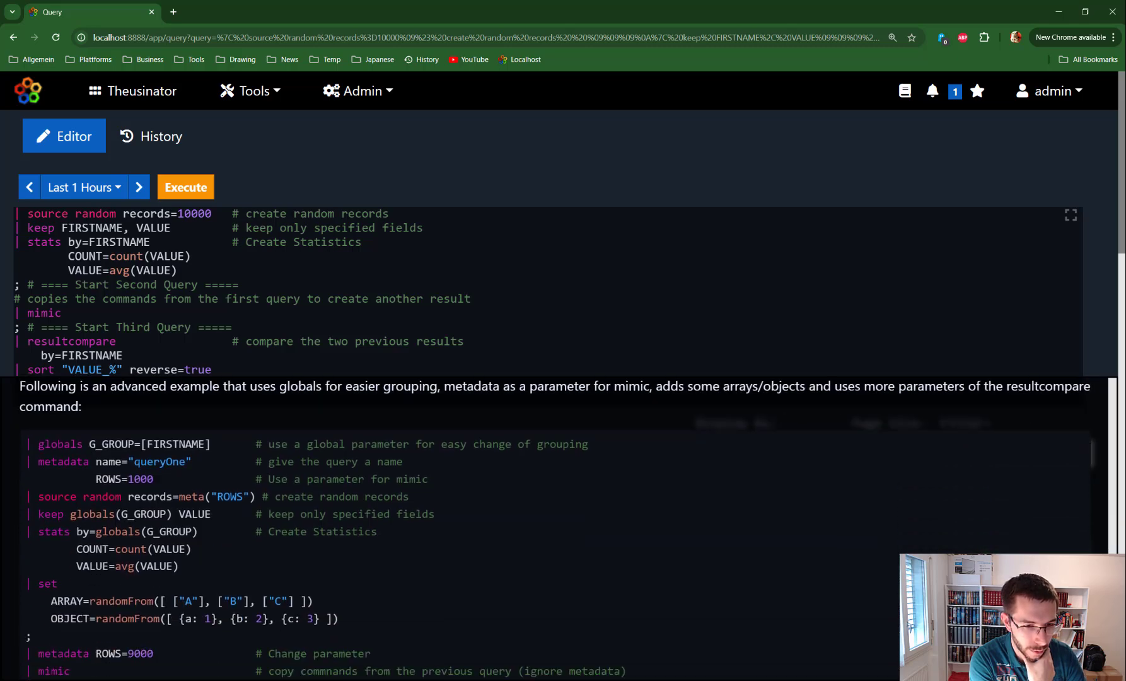
scroll(222, 620, "down", 6)
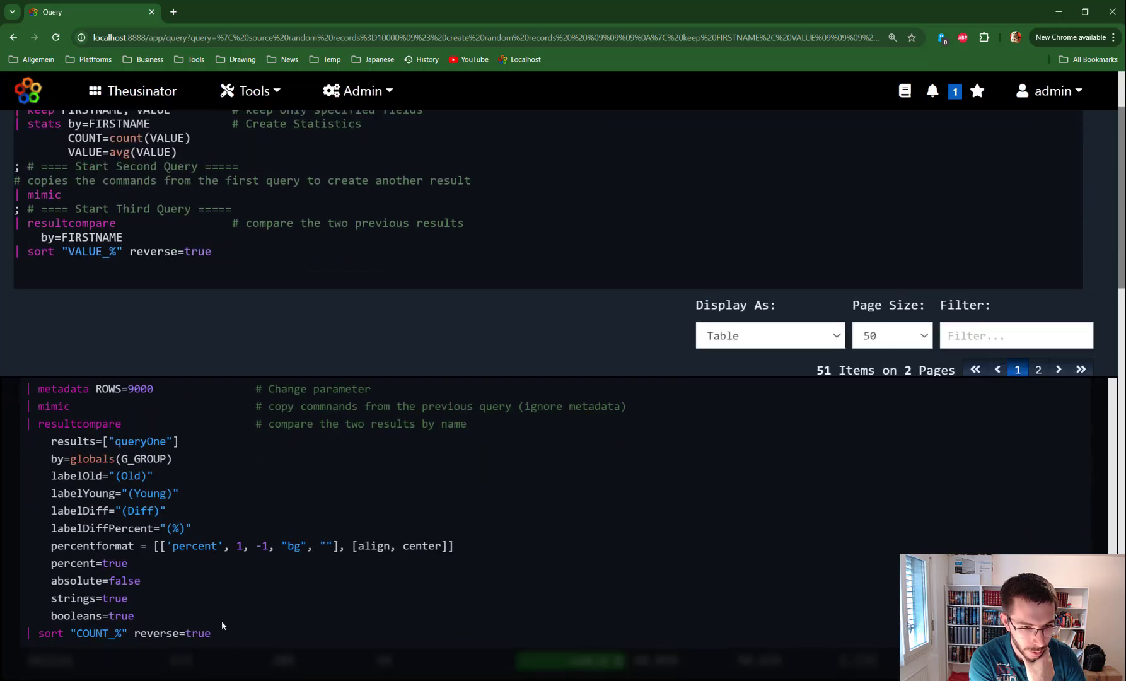
Step: Copy the manual's complete advanced resultcompare example and replace the entire query in the editor with it
left_click_drag(214, 632, 25, 533)
key("ctrl+c")
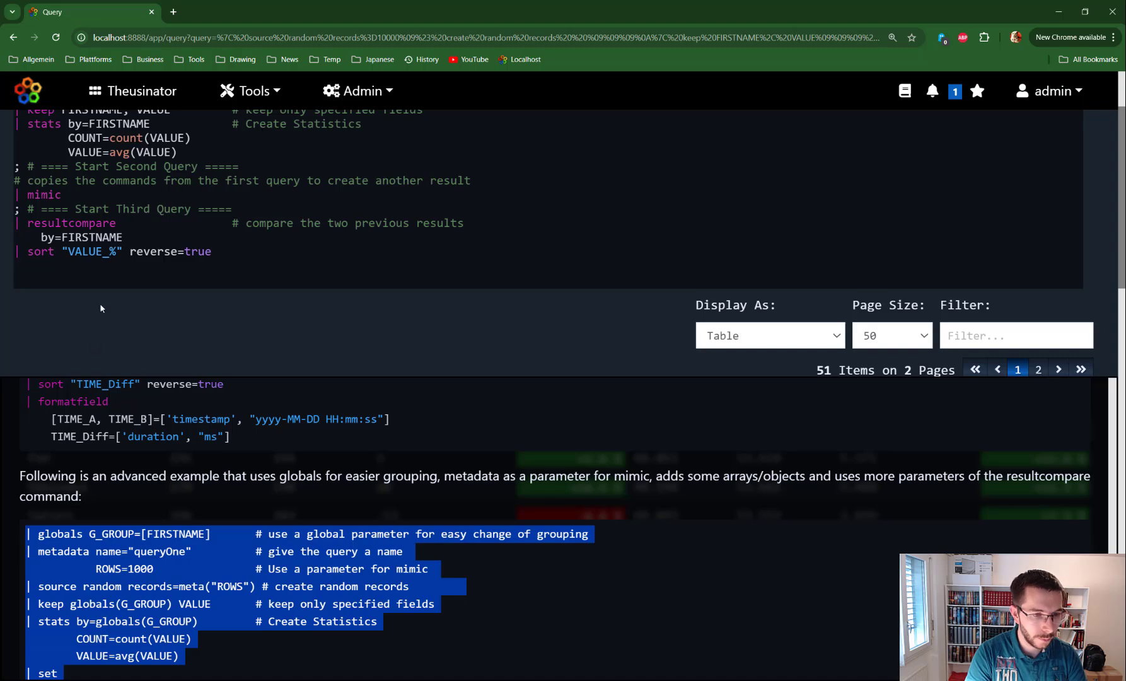
left_click(252, 268)
left_click_drag(252, 267, 15, 210)
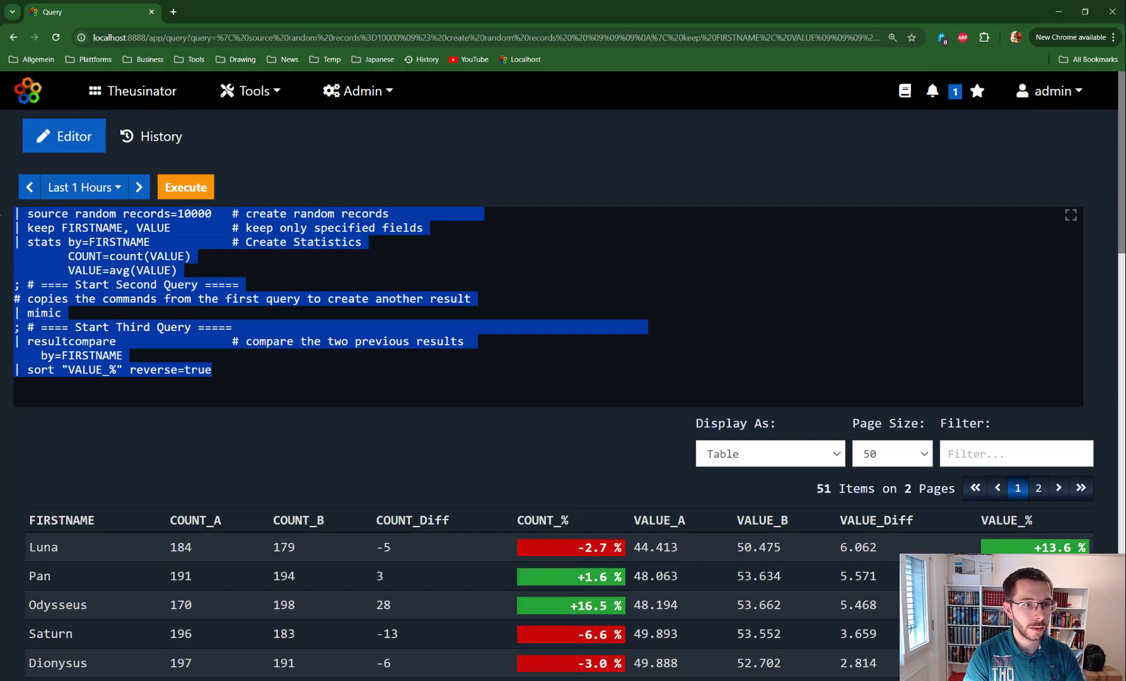
key("ctrl+v")
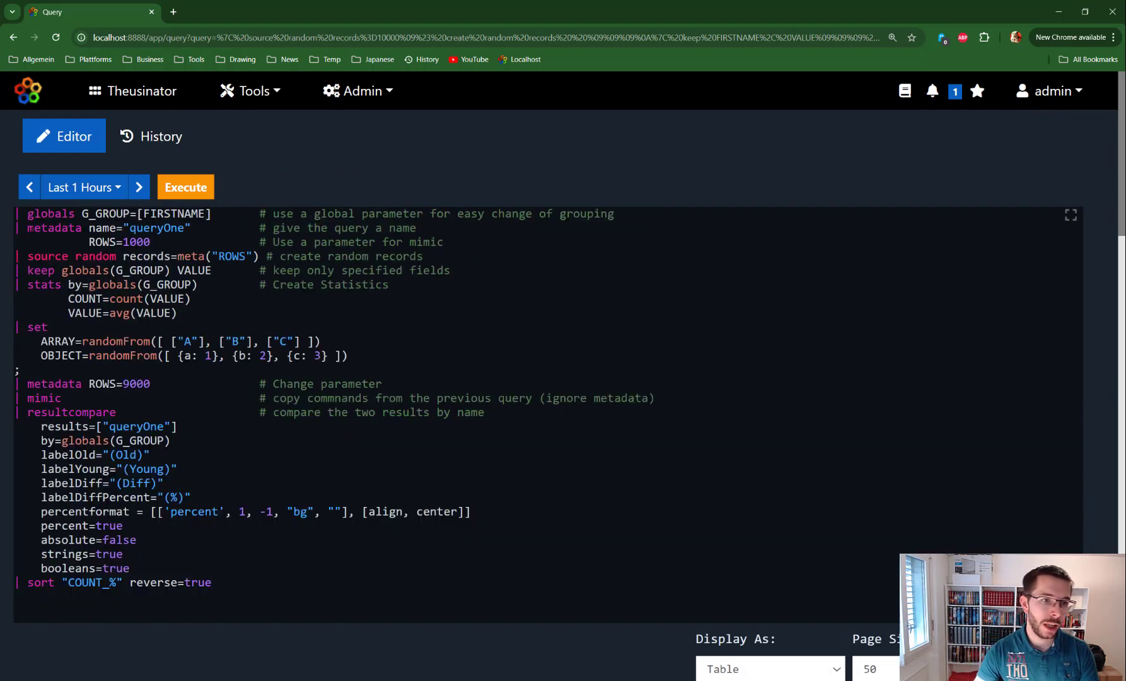
Step: Shorten the first query's metadata command to meta and check the query name "queryOne" it assigns
left_click_drag(28, 227, 55, 228)
key("BackSpace")
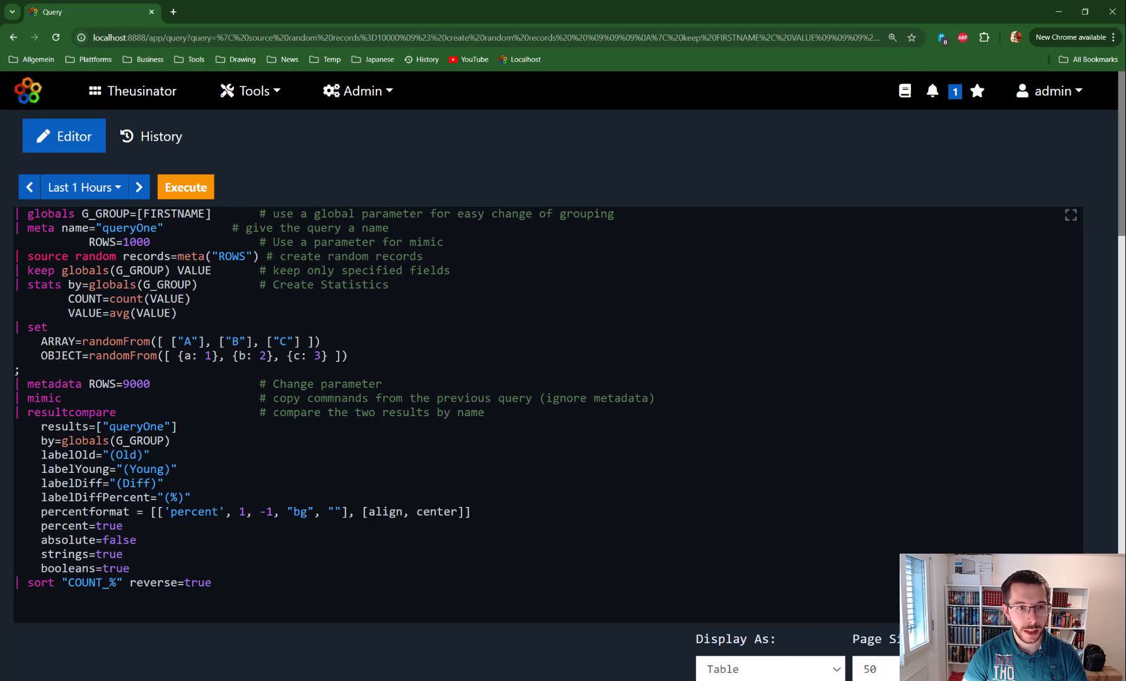
left_click_drag(14, 213, 61, 355)
left_click(104, 228)
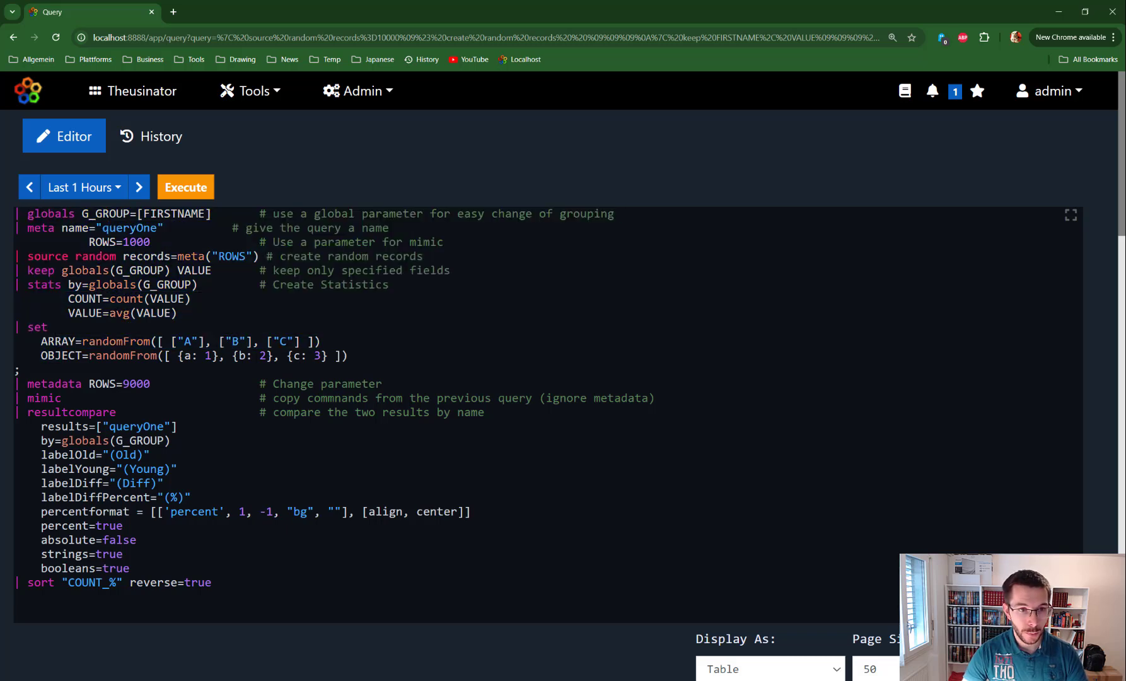
left_click_drag(178, 227, 96, 227)
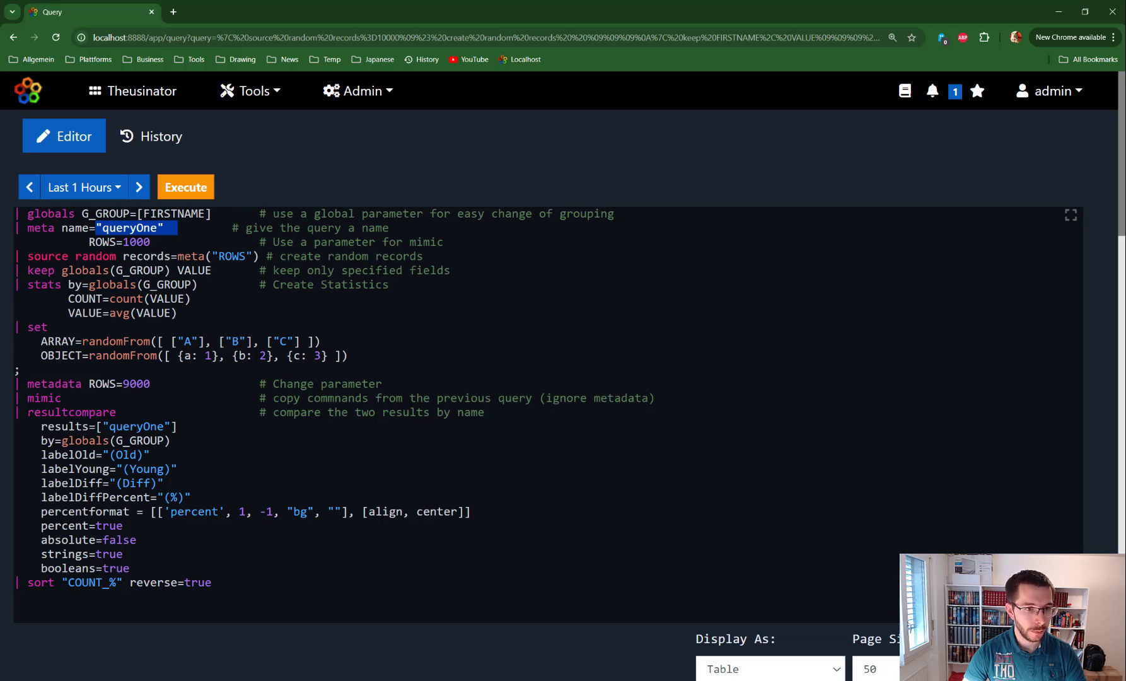
Step: Review the first query, the second query's metadata ROWS=9000 and mimic lines, and the "queryOne" reference in resultcompare
left_click_drag(19, 214, 296, 356)
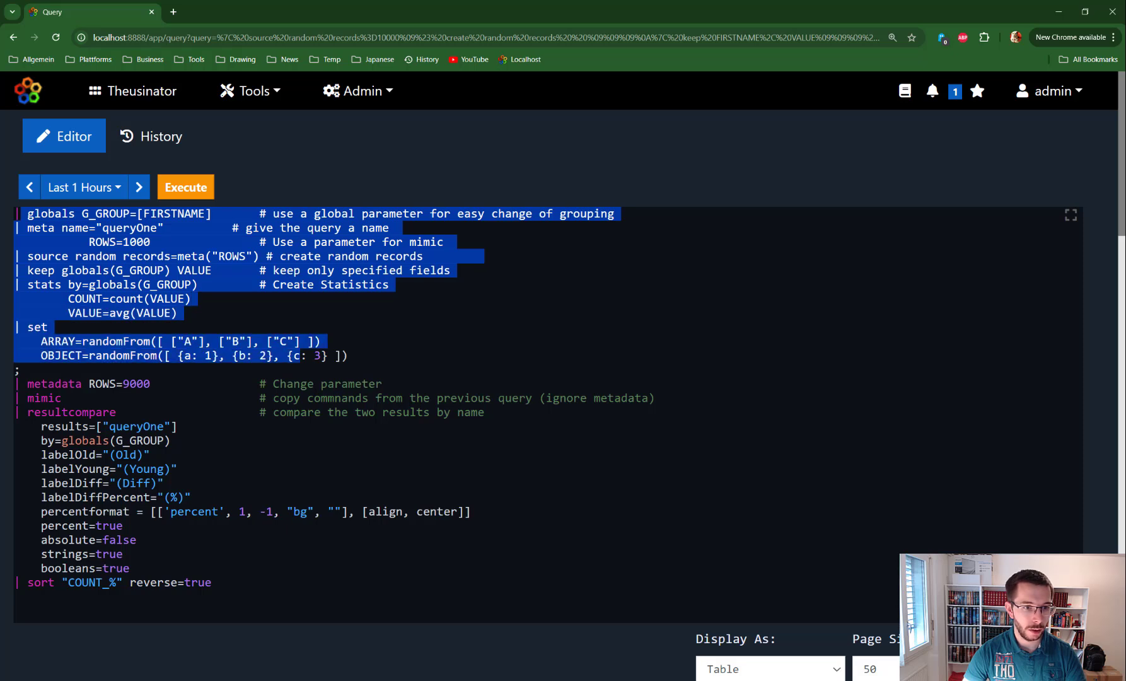
left_click(12, 385)
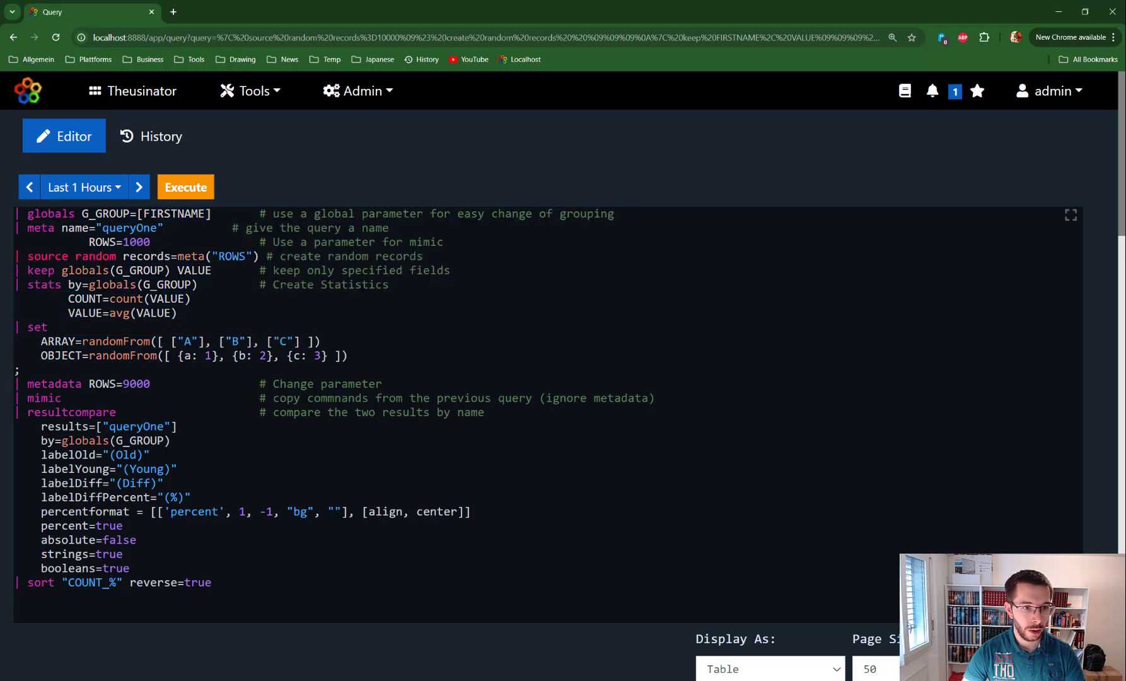
left_click_drag(13, 384, 75, 398)
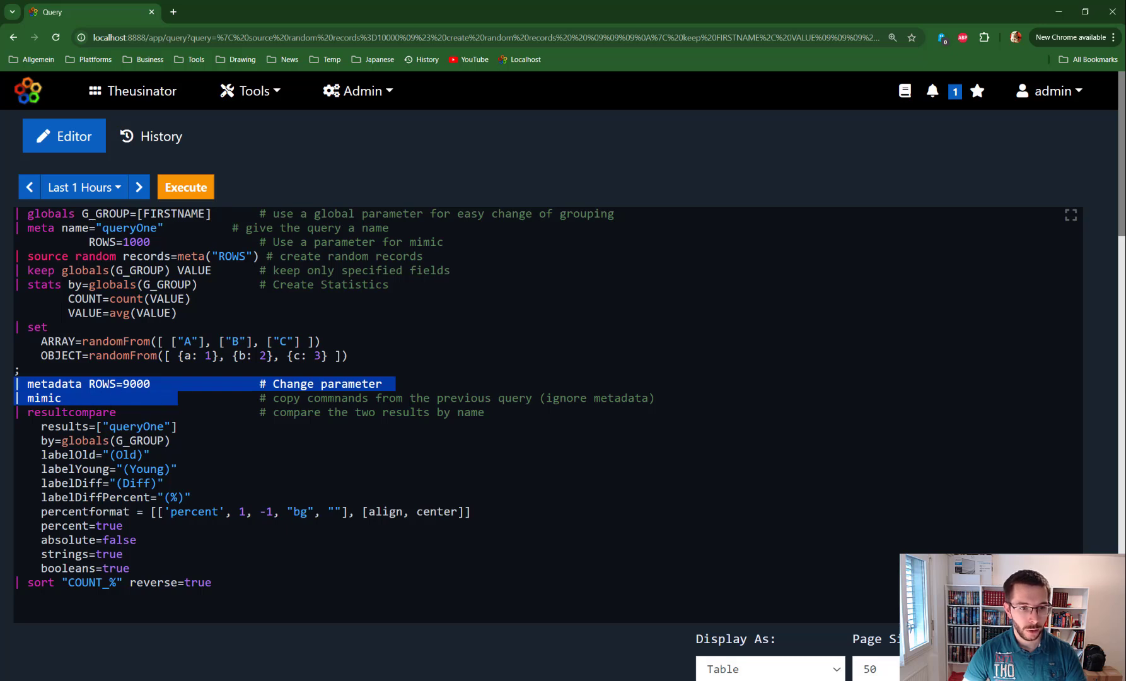
left_click(136, 426)
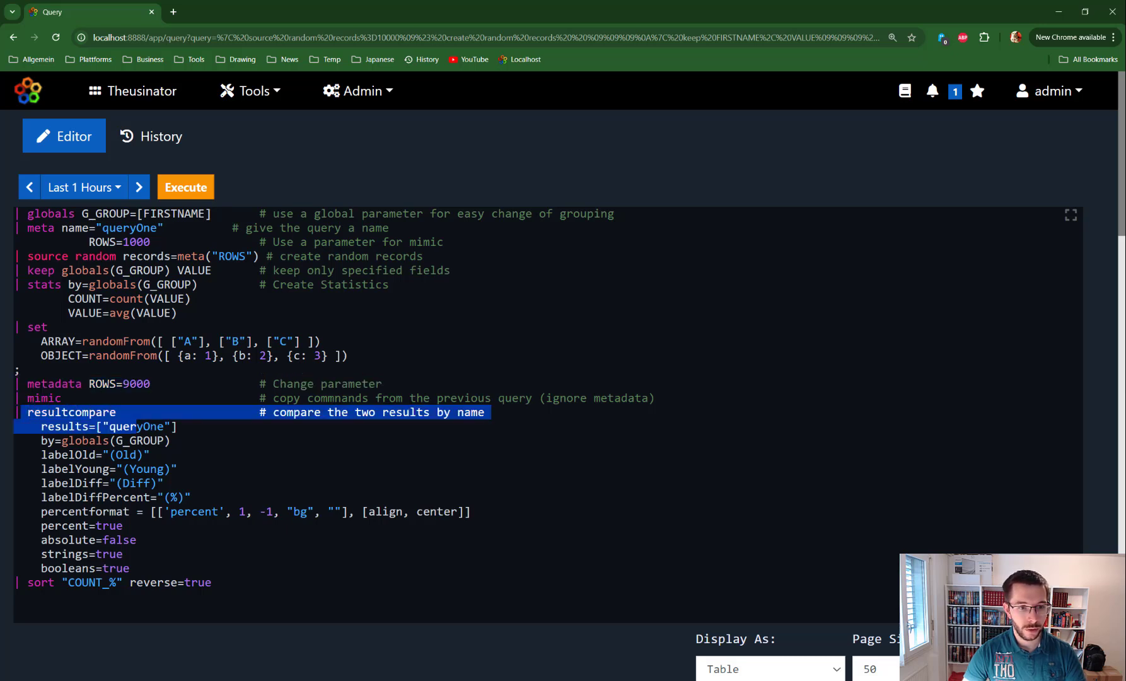
double_click(135, 426)
left_click(156, 227)
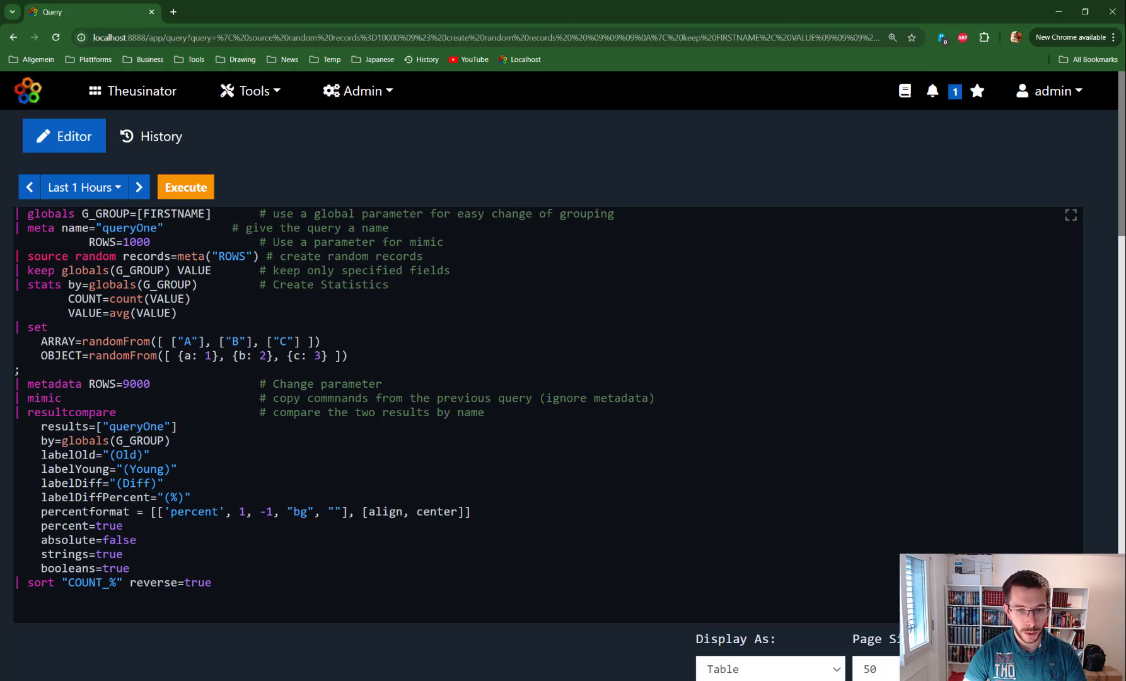
Step: Execute the advanced example and view its comparison table with the Old, Young and percentage columns
key("ctrl+Return")
scroll(500, 436, "down", 7)
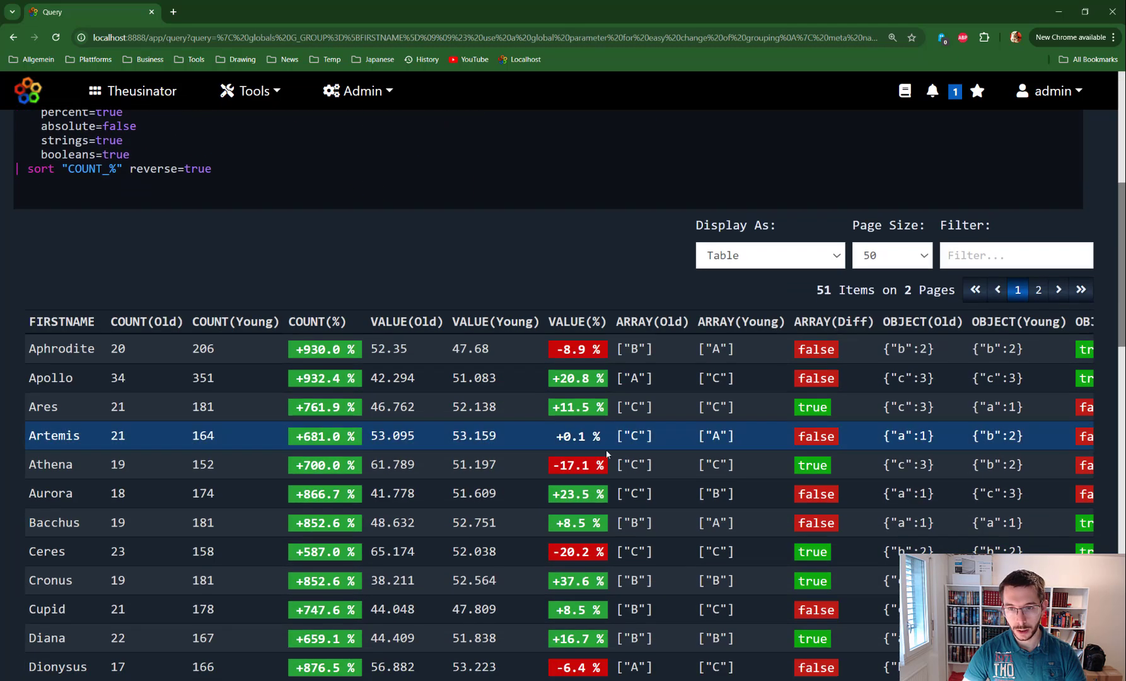
scroll(738, 450, "up", 7)
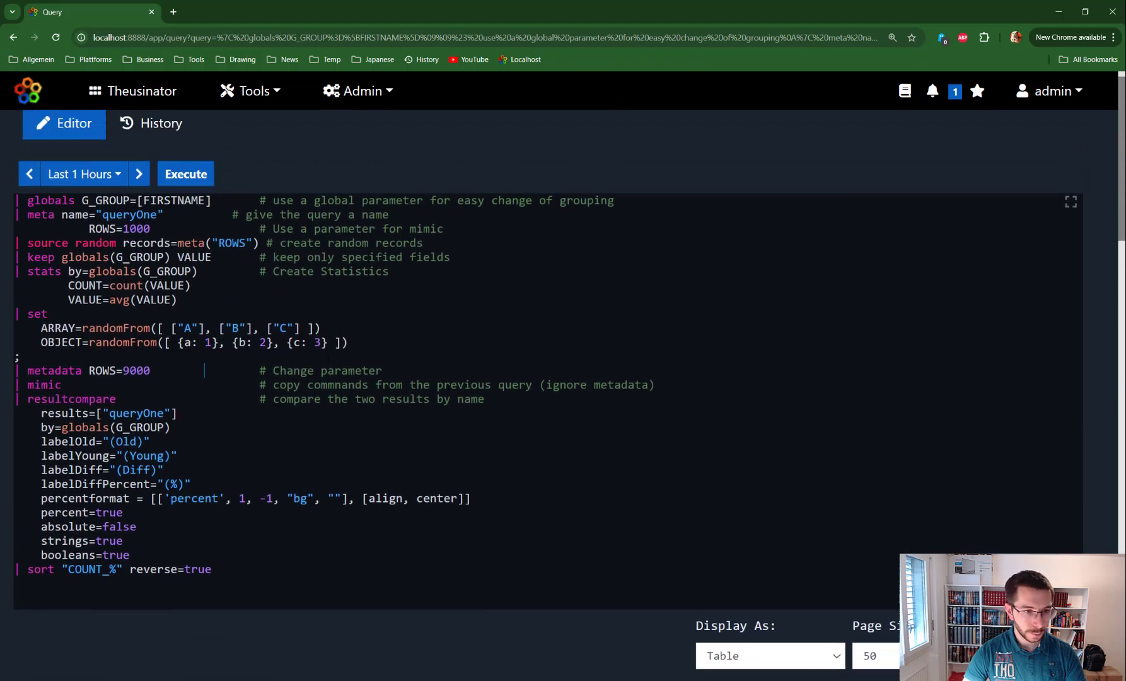
Step: Add an empty semicolon-separated query block between the first query and the metadata ROWS=9000 line
key("Left")
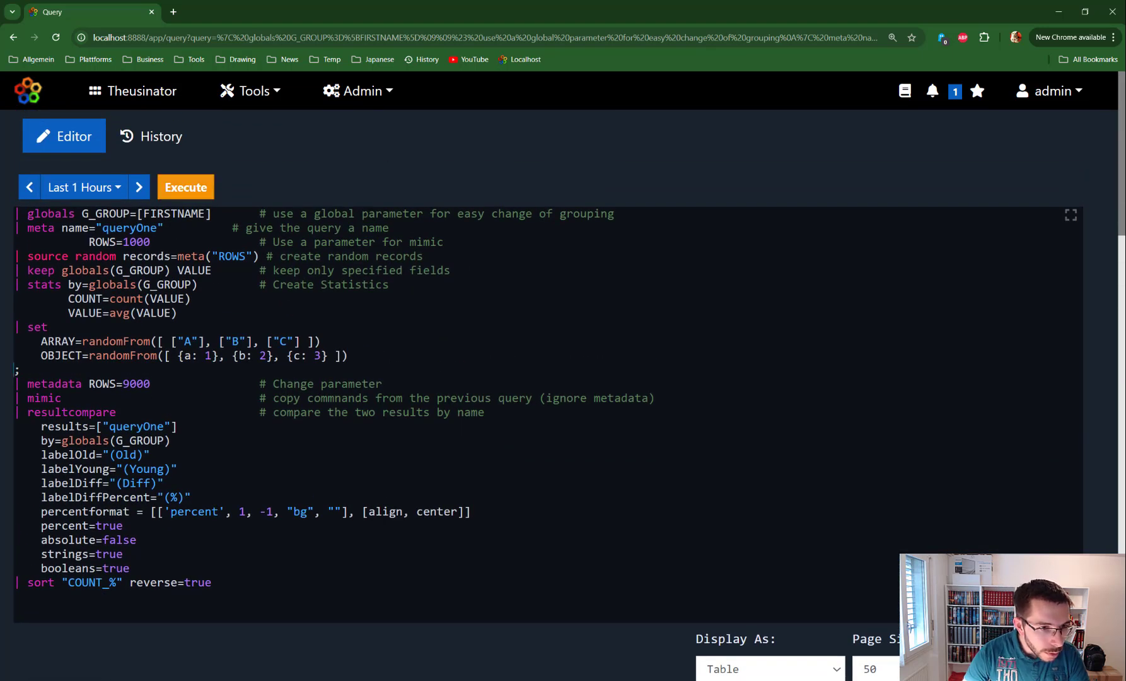
key("Return")
key("Return")
type(";")
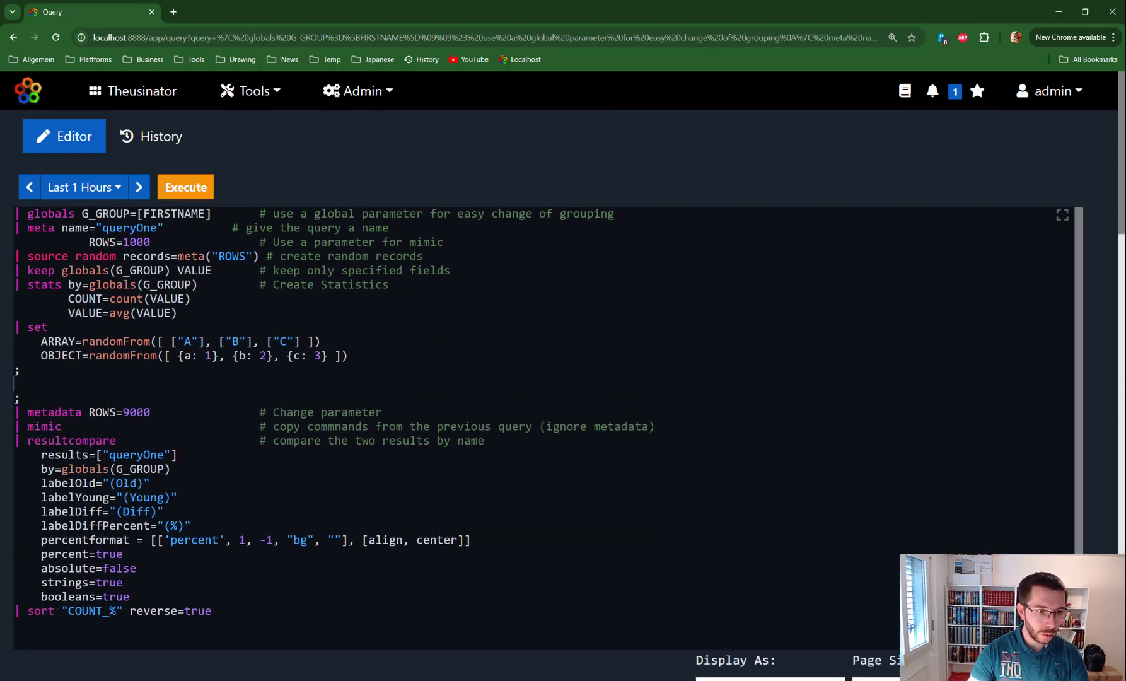
Step: Write the query "| source random records=12" in the empty block between the two semicolons
left_click(97, 386)
type("|")
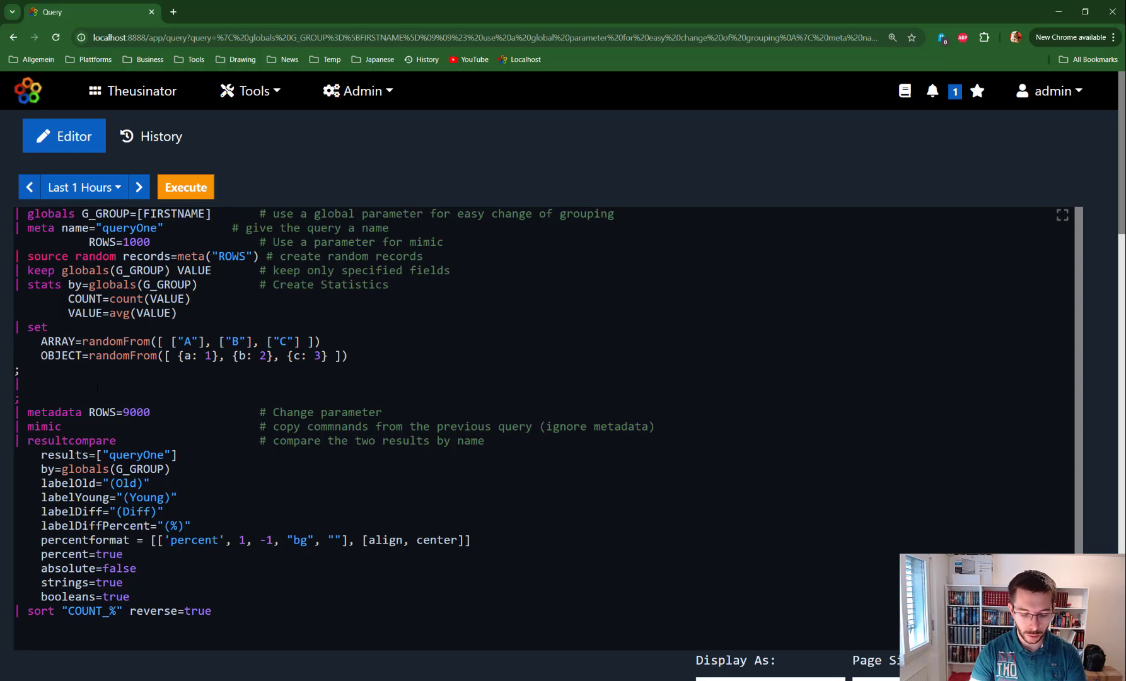
type(" source random")
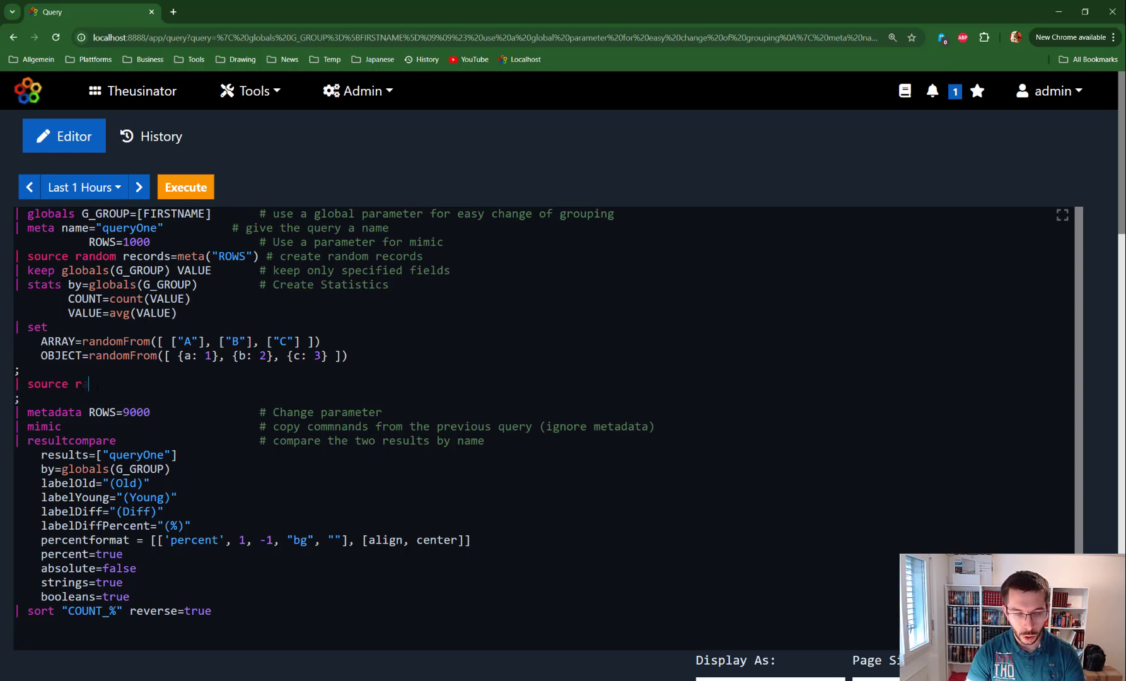
type(" =")
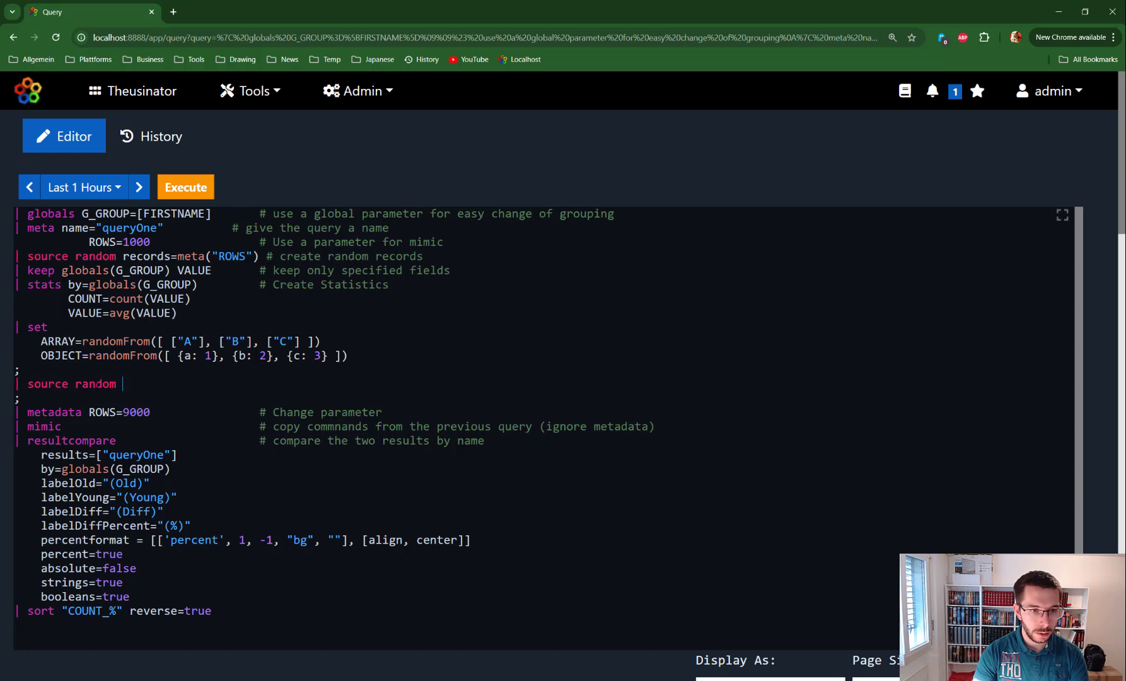
key("BackSpace")
key("BackSpace")
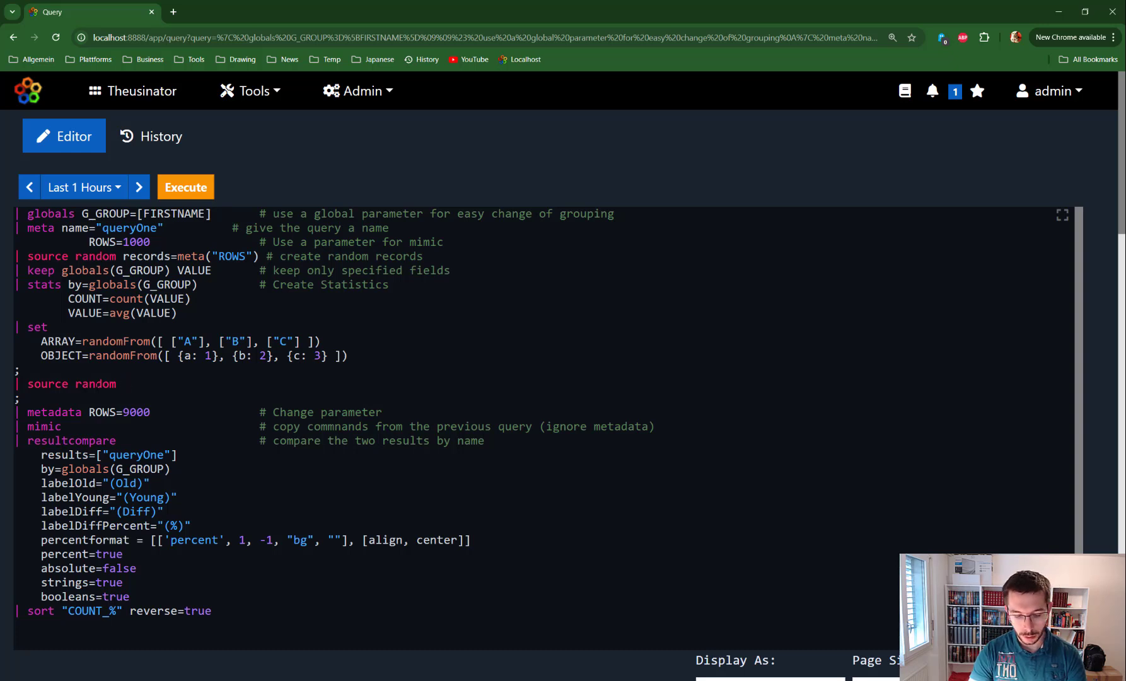
type("reconrds")
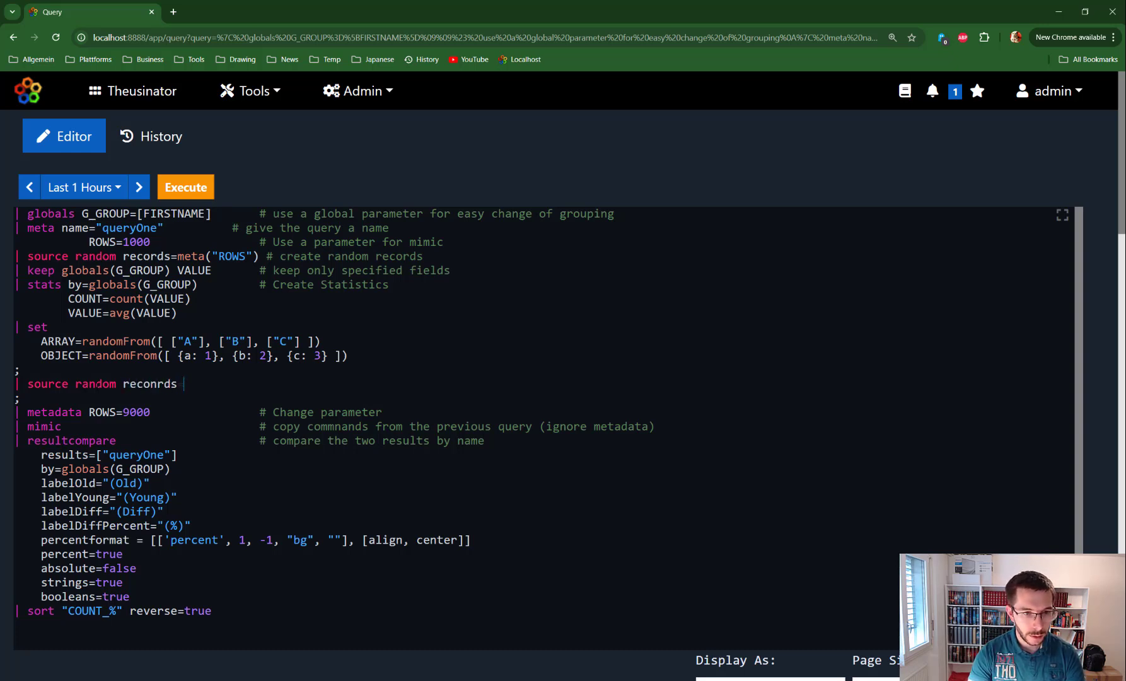
key("BackSpace")
type("=12")
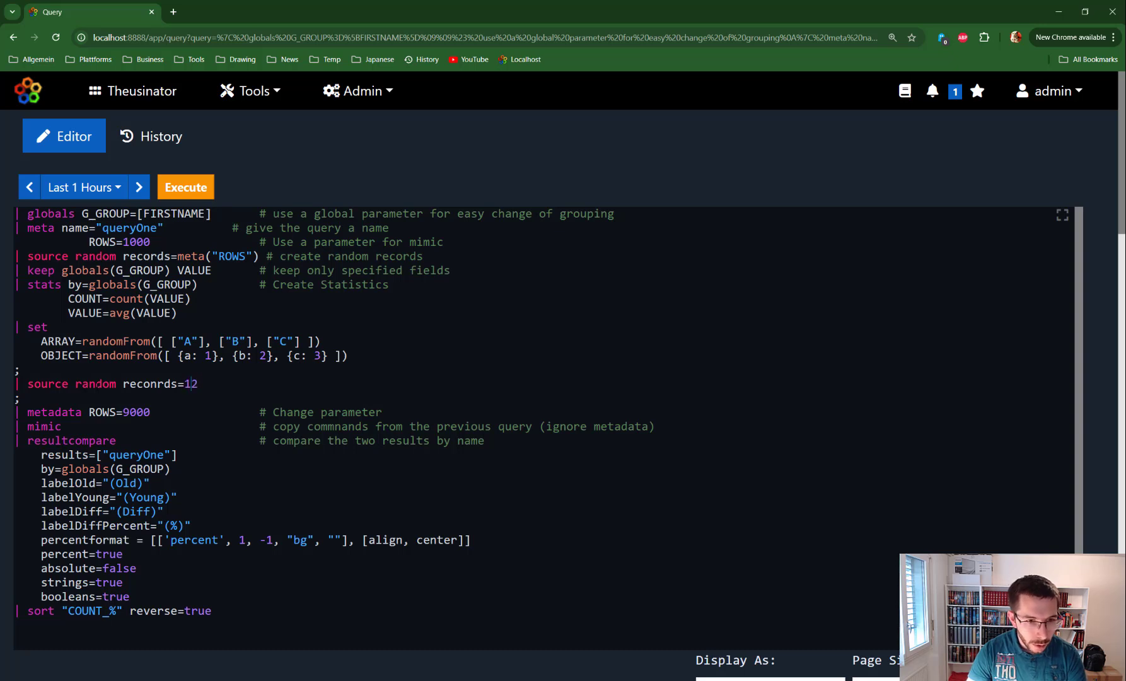
key("Left")
key("Left")
key("BackSpace")
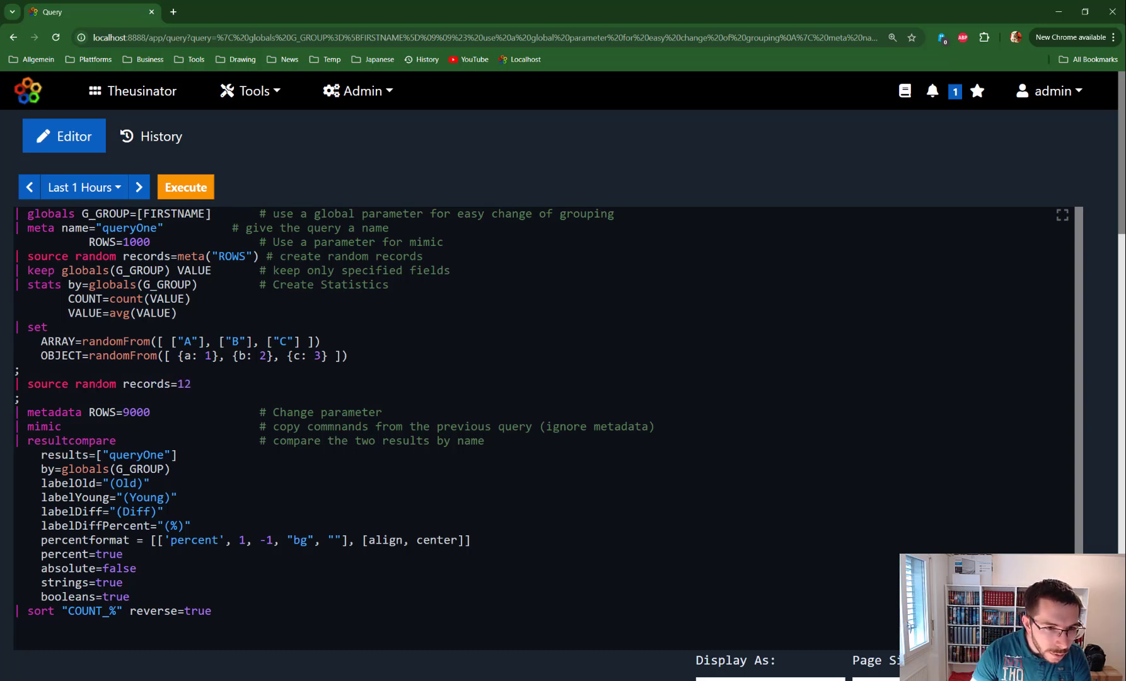
Step: Execute the three queries and review the "queryOne" reference, the metadata and mimic lines, and the in-between random query
key("ctrl+Return")
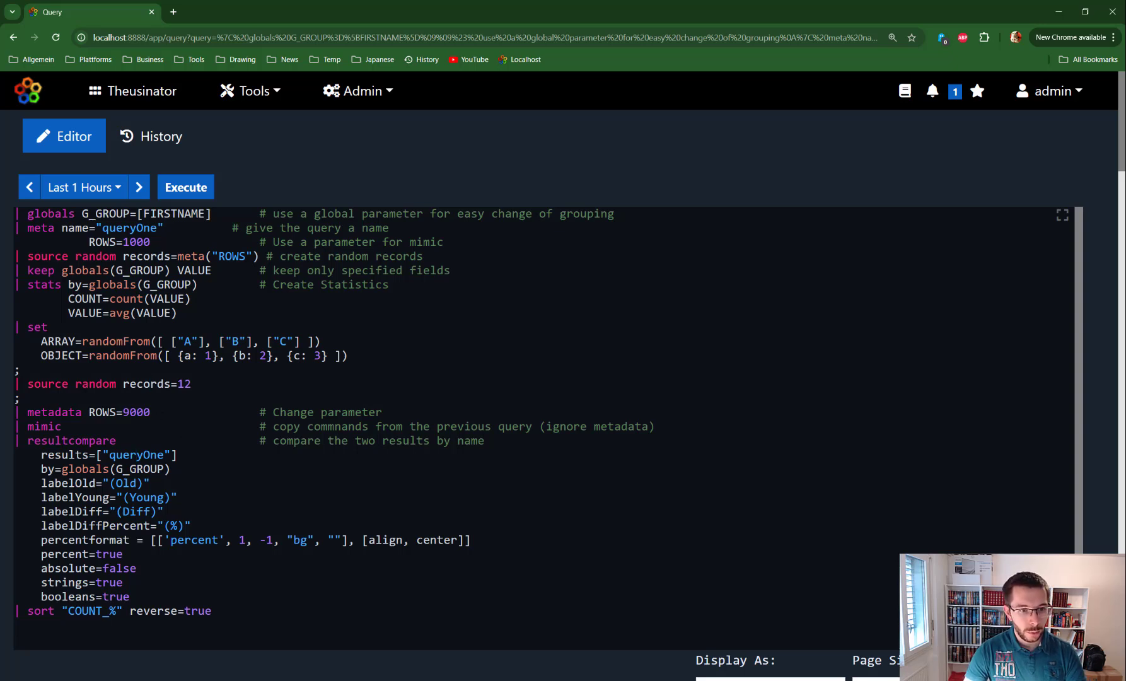
left_click_drag(42, 455, 177, 454)
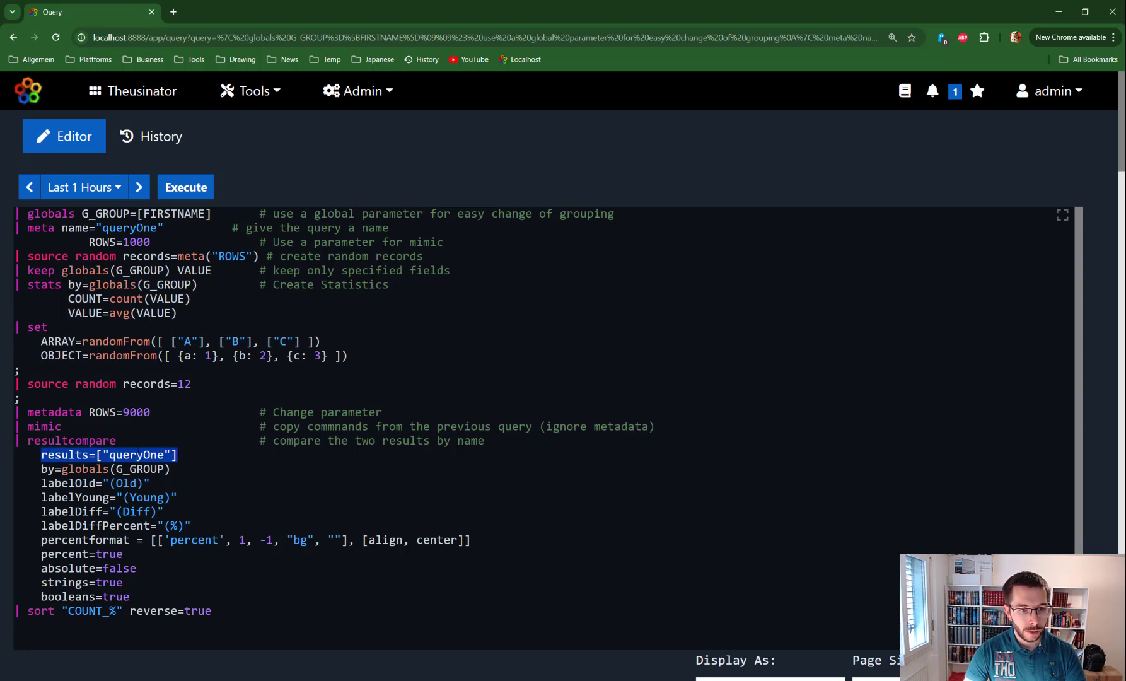
left_click_drag(27, 413, 122, 428)
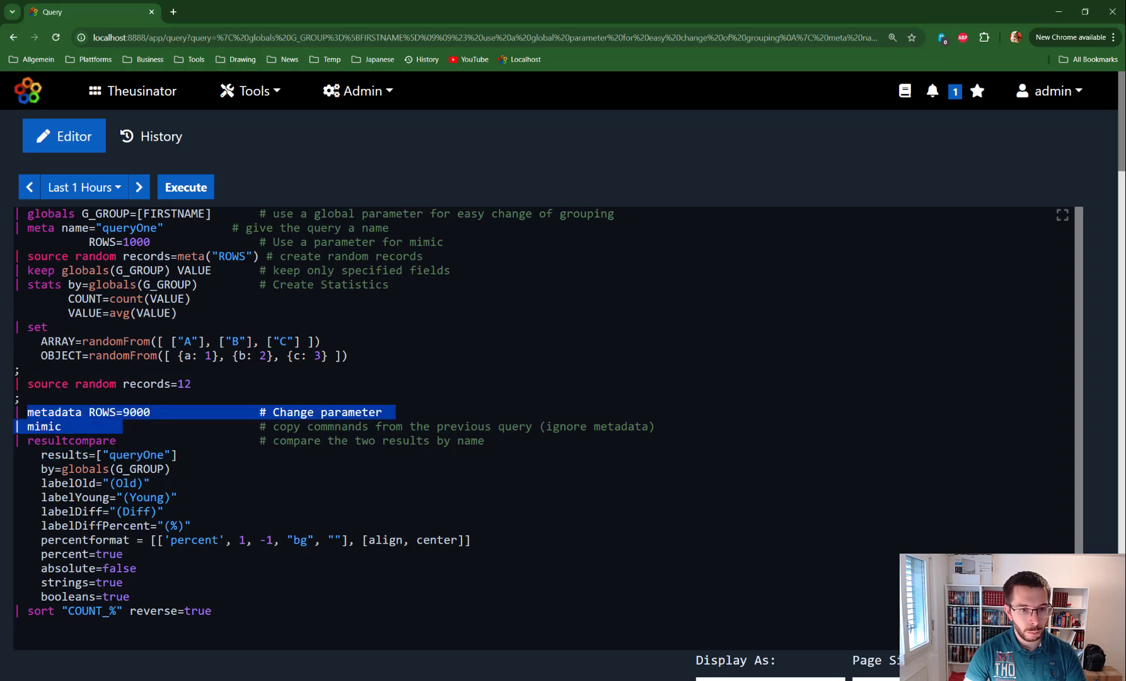
left_click_drag(41, 455, 183, 455)
left_click_drag(41, 213, 19, 228)
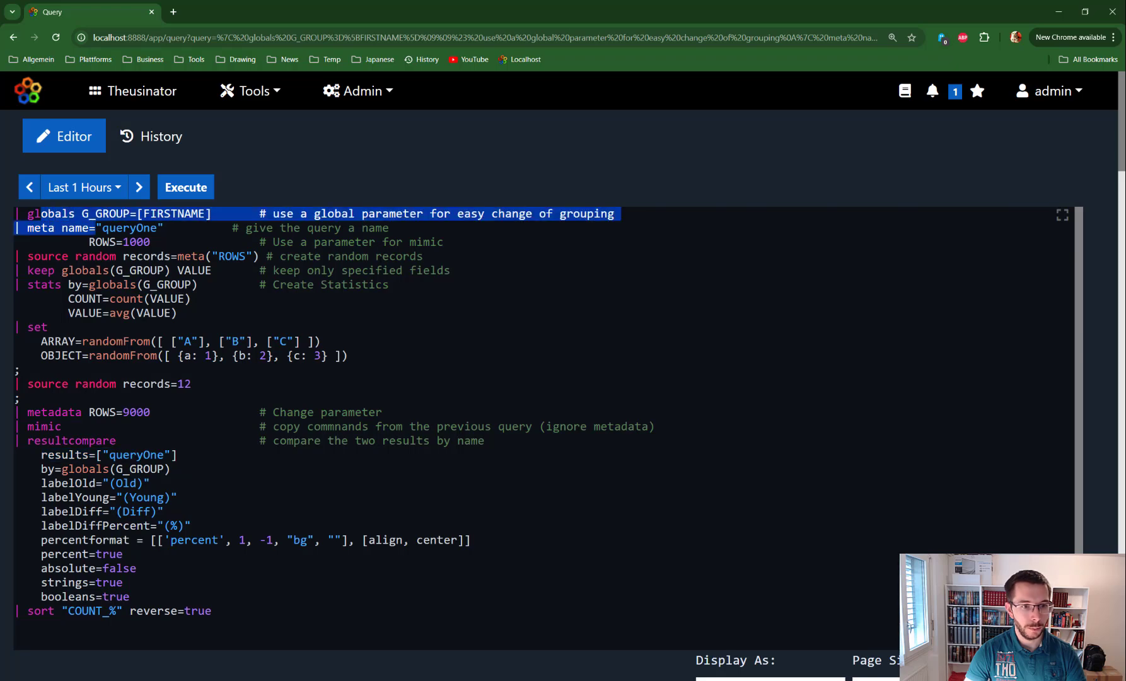
left_click_drag(217, 384, 15, 384)
Step: Examine the results of the in-between random query and the comparison table below it
scroll(732, 383, "down", 6)
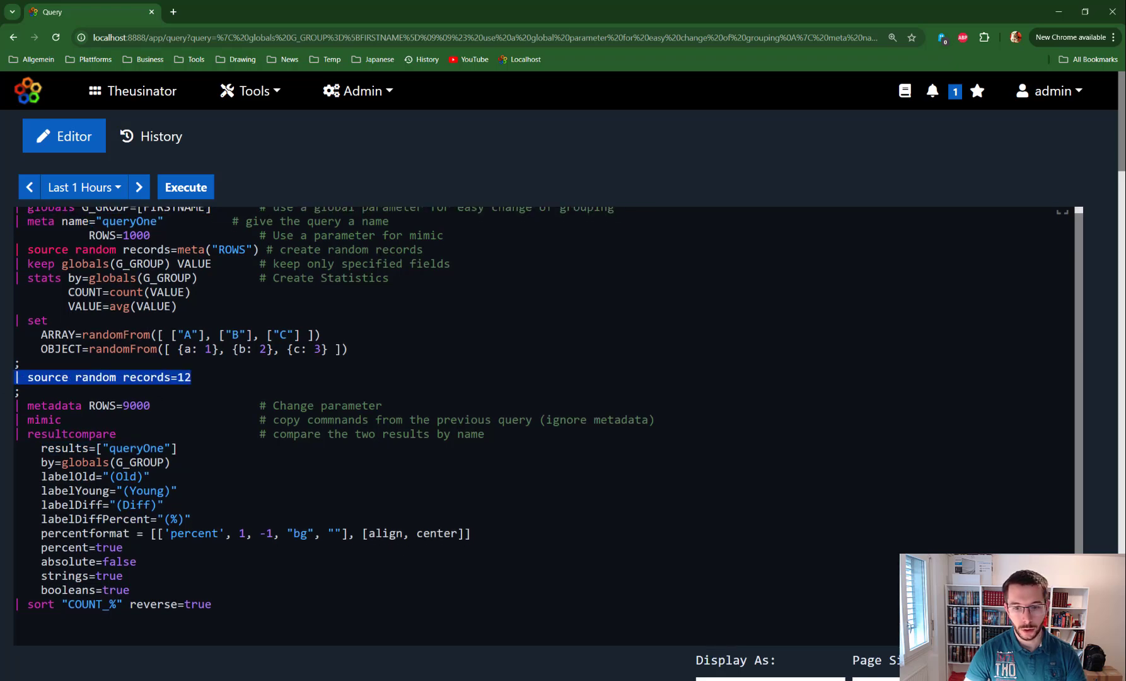
scroll(733, 377, "down", 5)
scroll(788, 277, "up", 5)
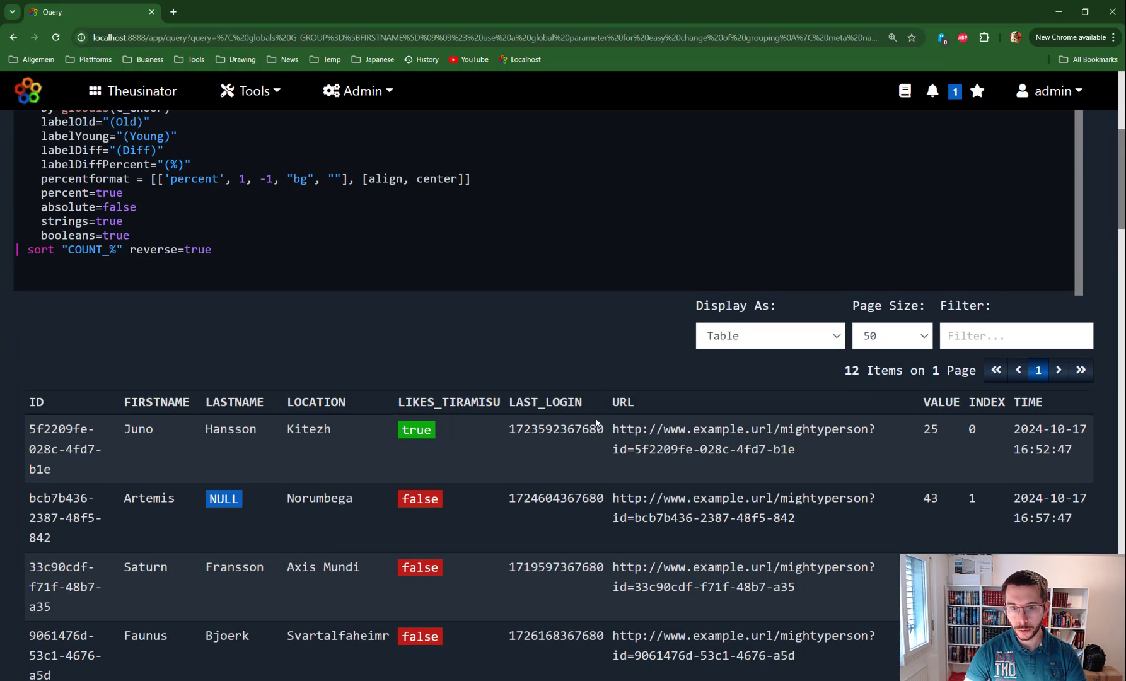
left_click_drag(1121, 172, 1120, 370)
scroll(680, 295, "down", 20)
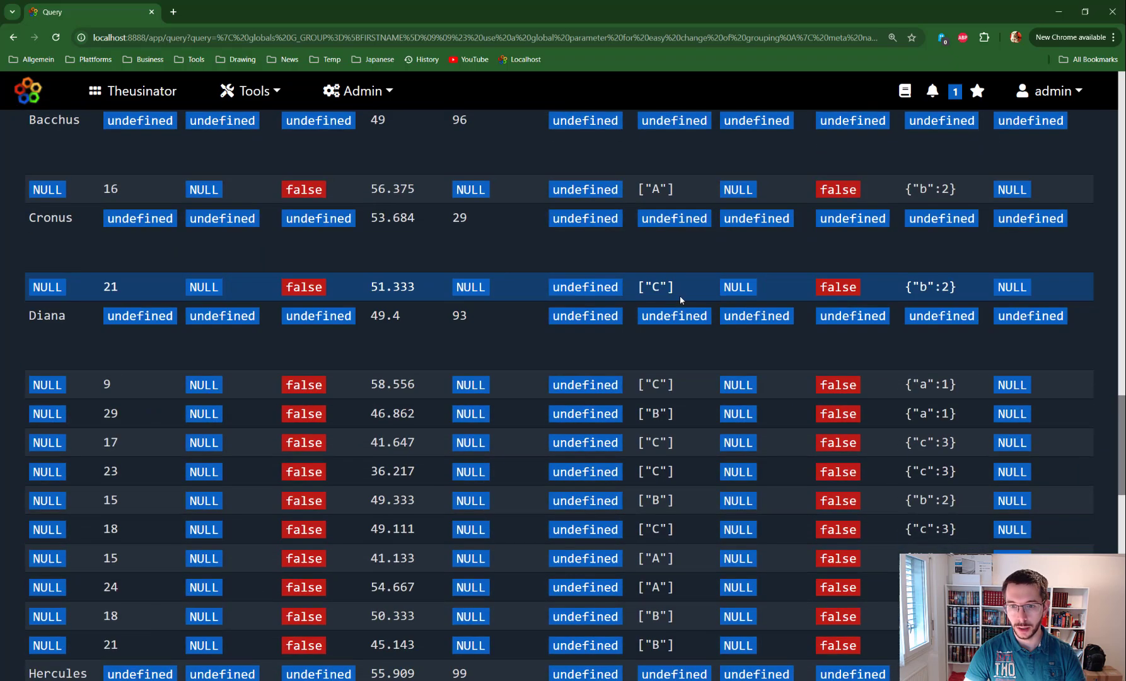
scroll(554, 391, "up", 20)
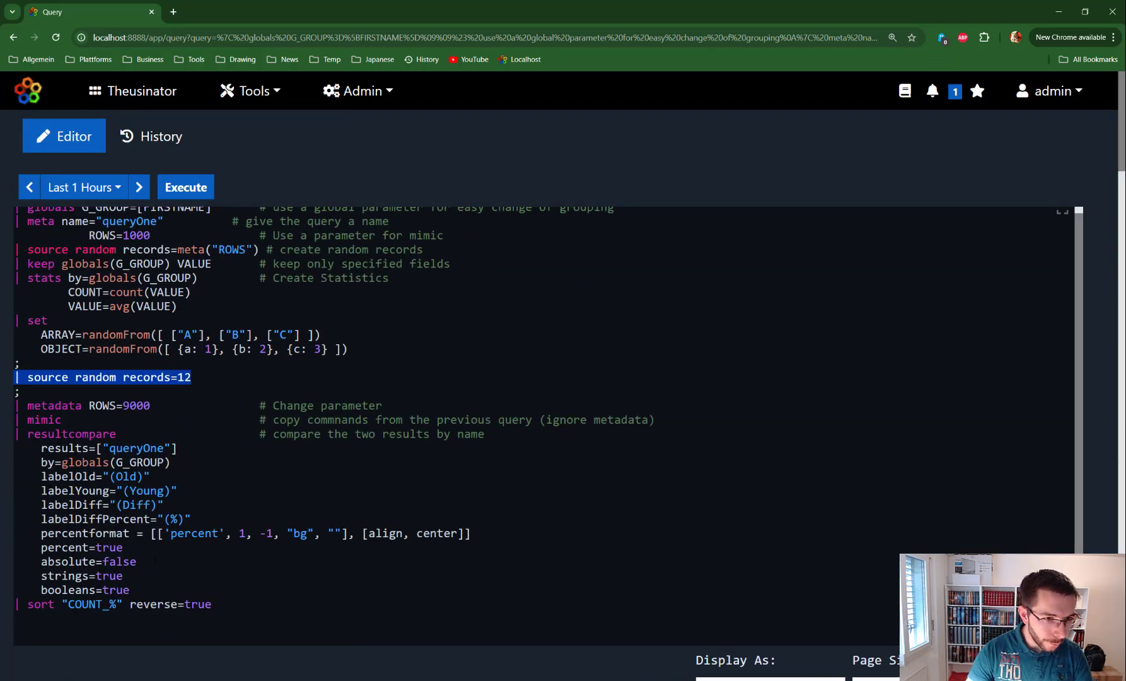
Step: Replace the whole query with the single command "resultcopy" and execute it
left_click_drag(247, 604, 0, 192)
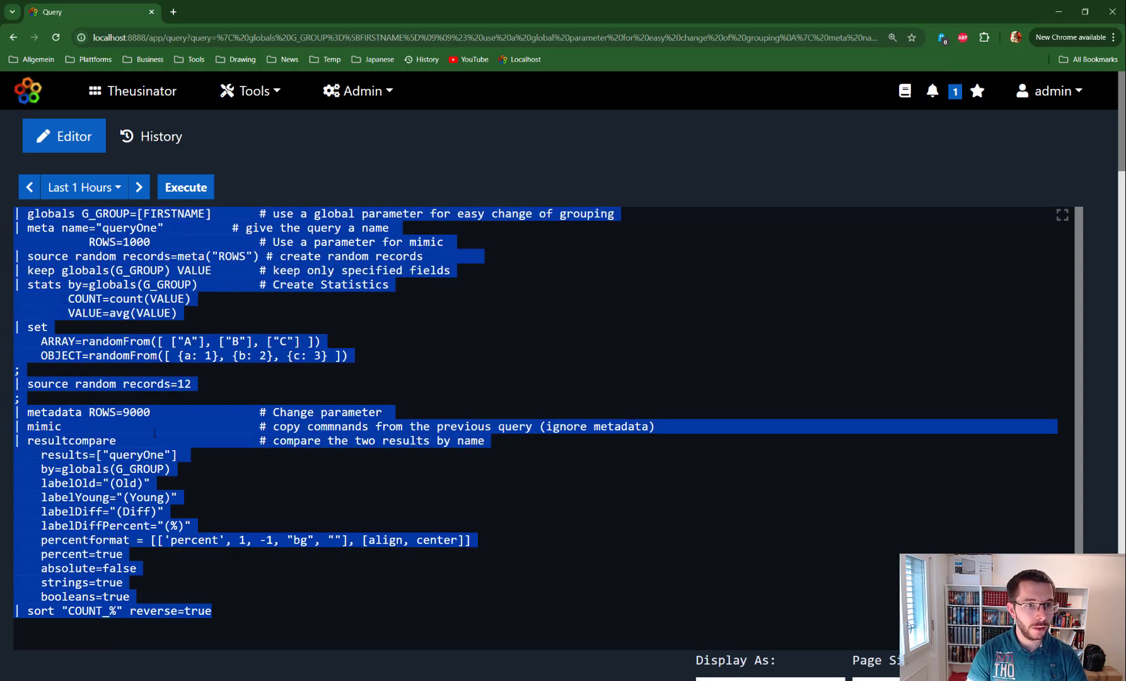
key("Delete")
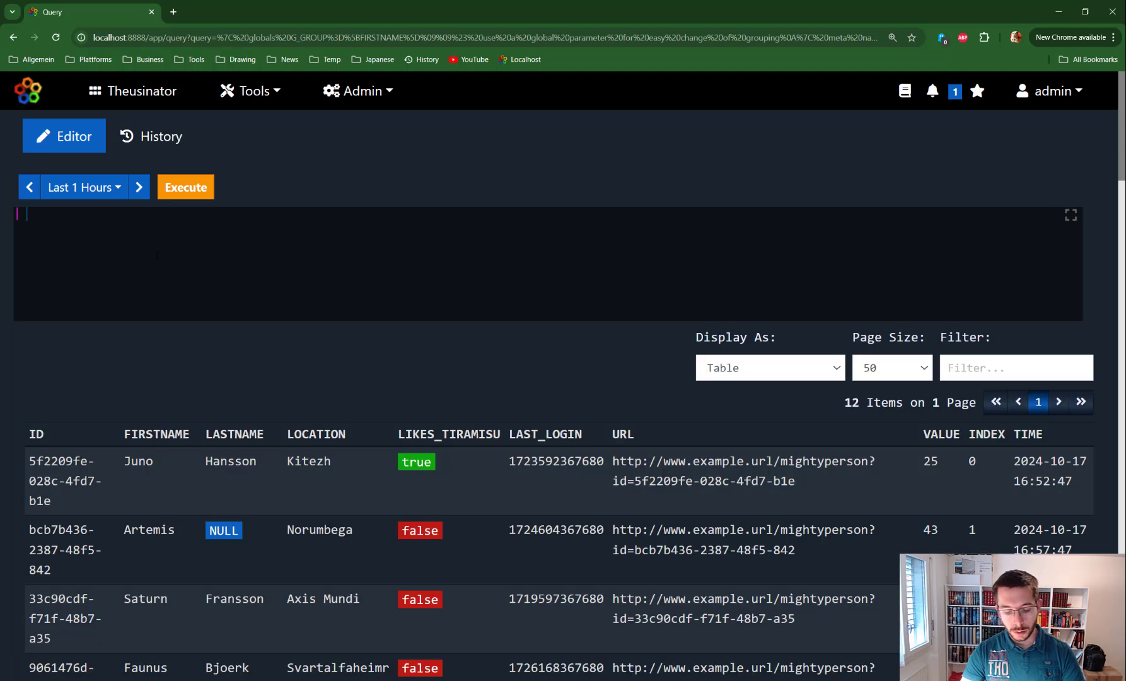
type("result")
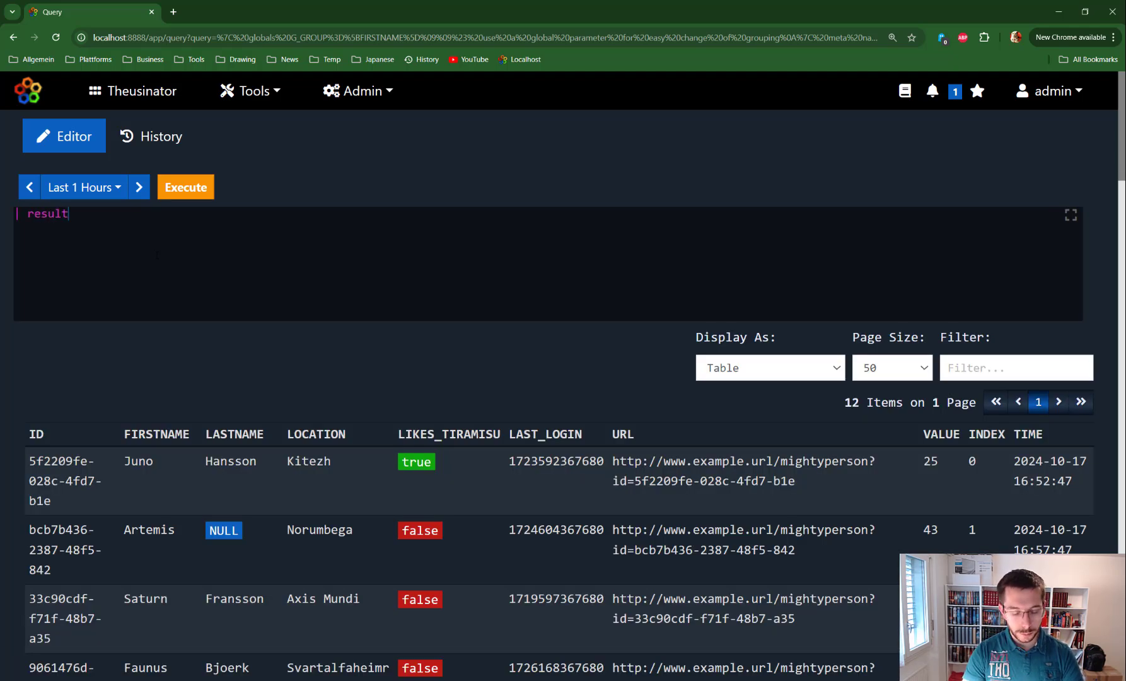
type("copy")
key("ctrl+Return")
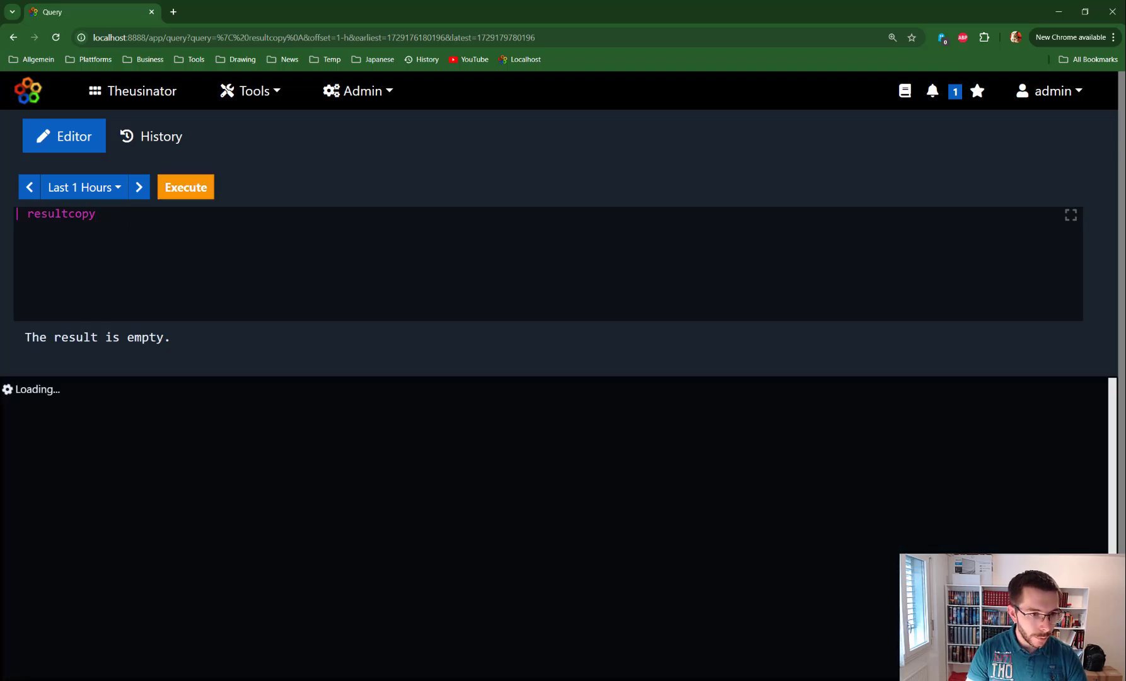
Step: Open the manual of resultcopy and copy the example that shows one query's copied data as panels
left_click(63, 413)
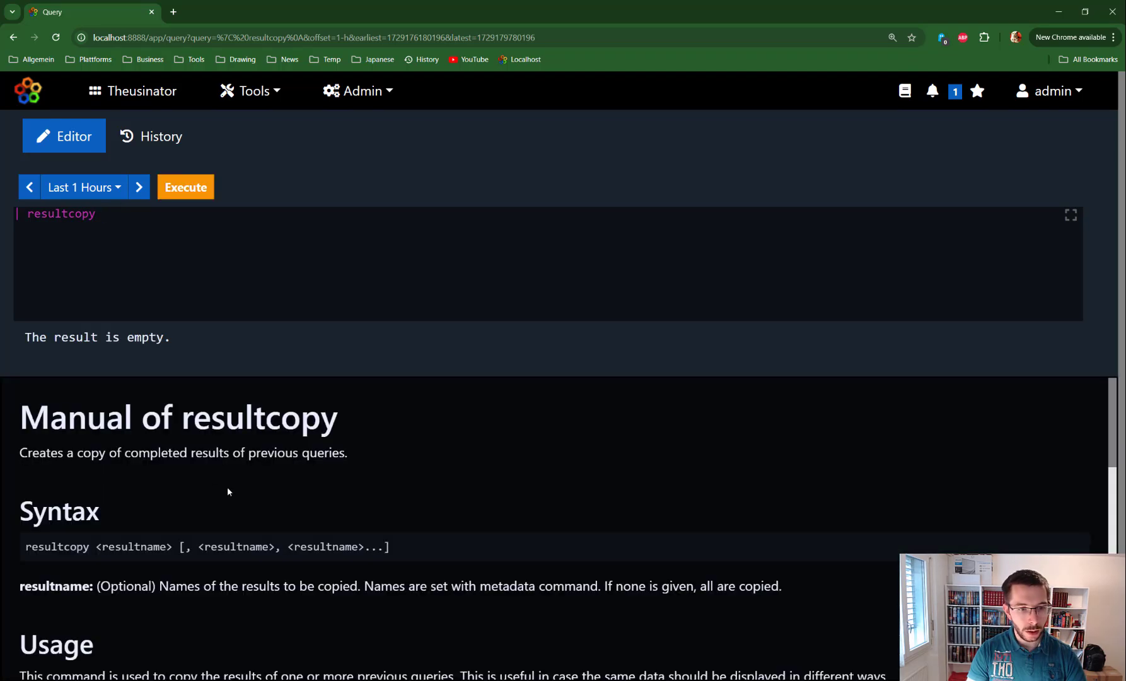
scroll(231, 479, "down", 5)
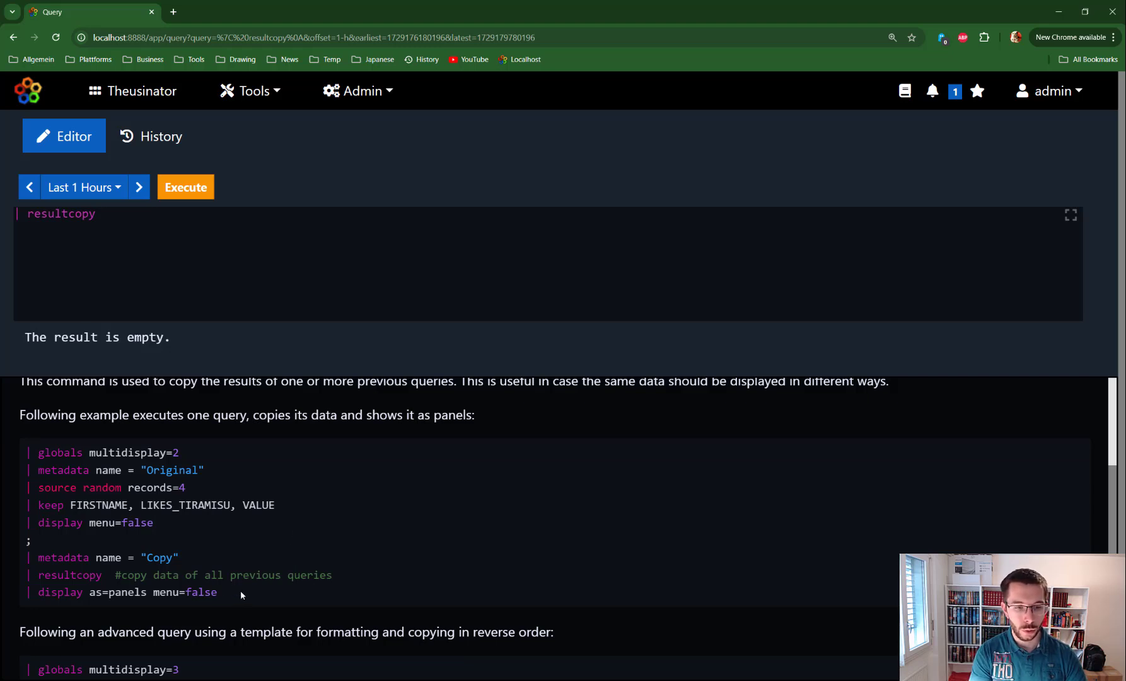
left_click_drag(217, 596, 25, 452)
key("ctrl+c")
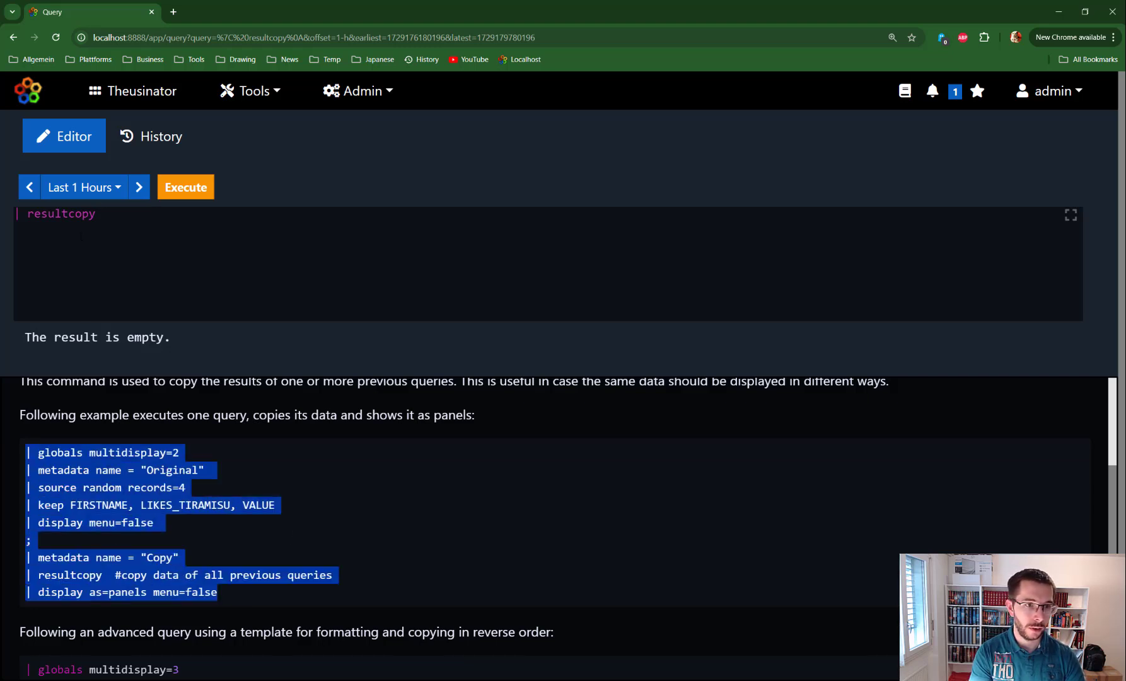
Step: Replace the query with the copied resultcopy example and execute it
left_click(109, 212)
key("ctrl+a")
key("ctrl+v")
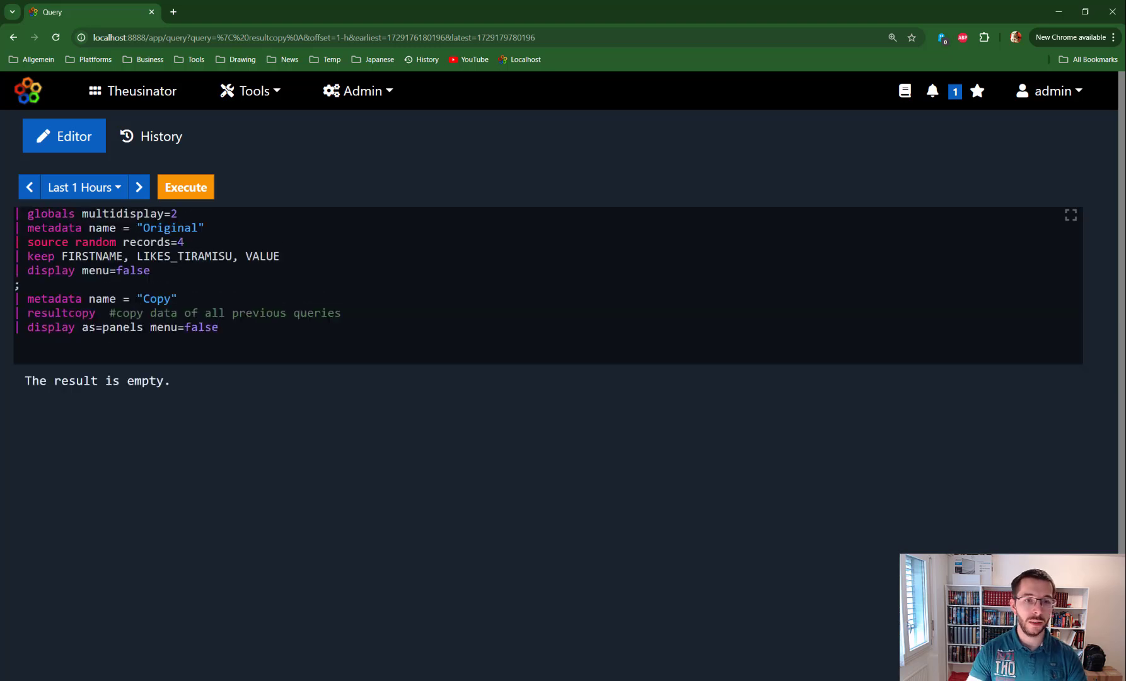
key("ctrl+Return")
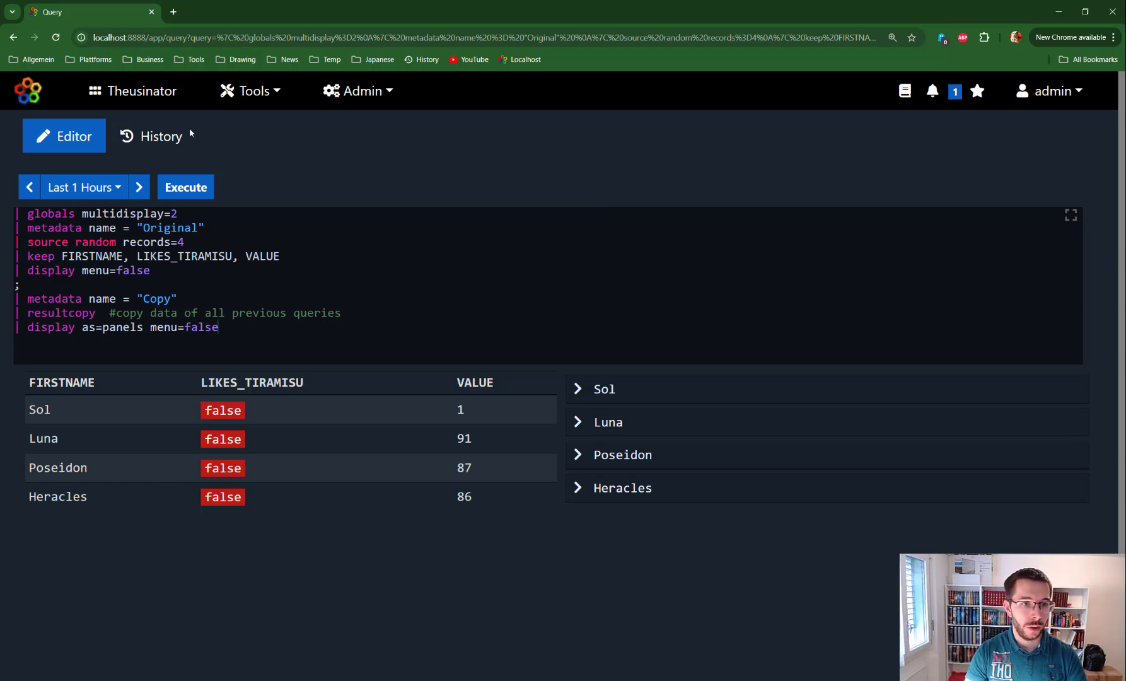
Step: Set the globals multidisplay value to 1, execute the query and view the result layout
double_click(55, 214)
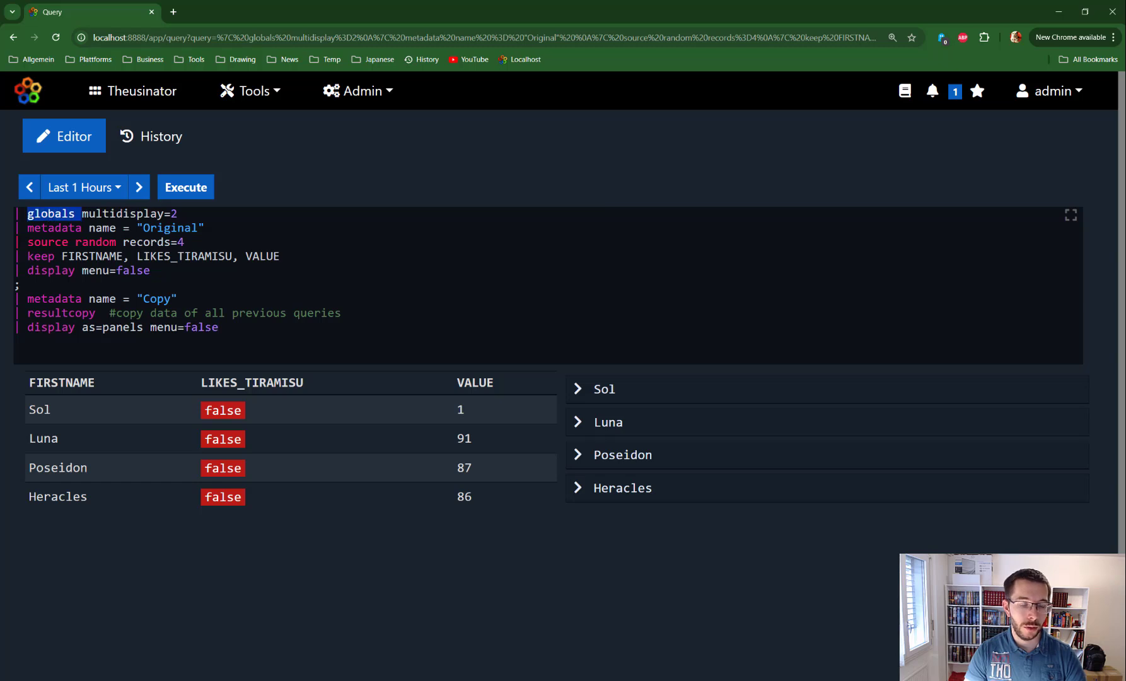
double_click(122, 214)
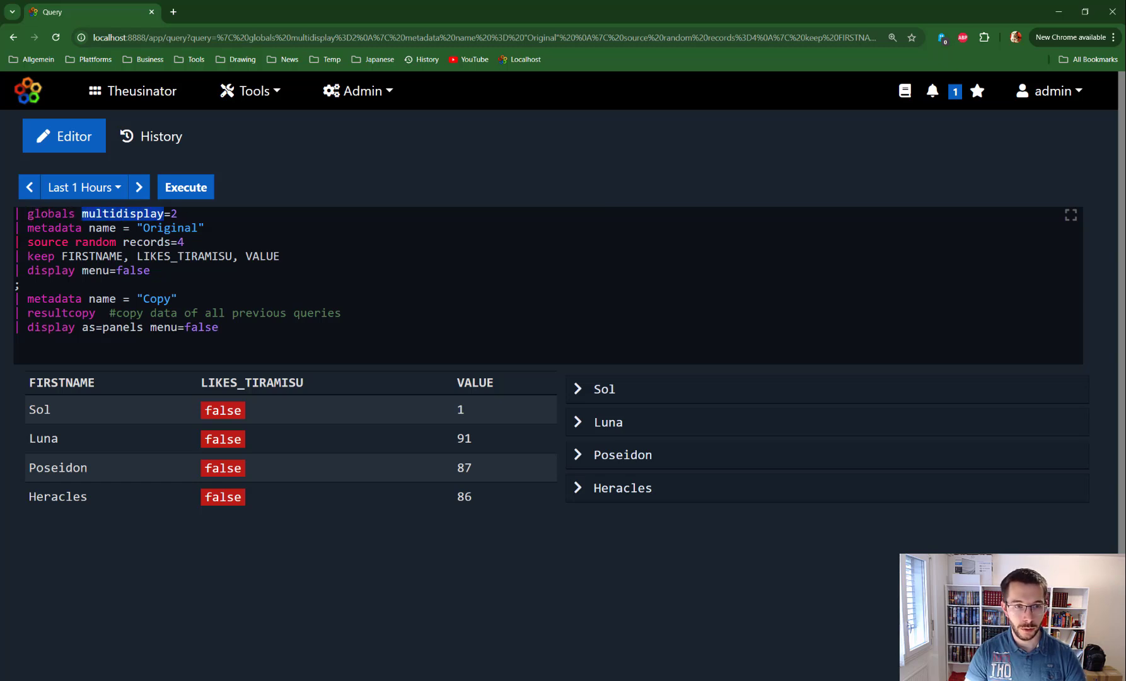
left_click(190, 215)
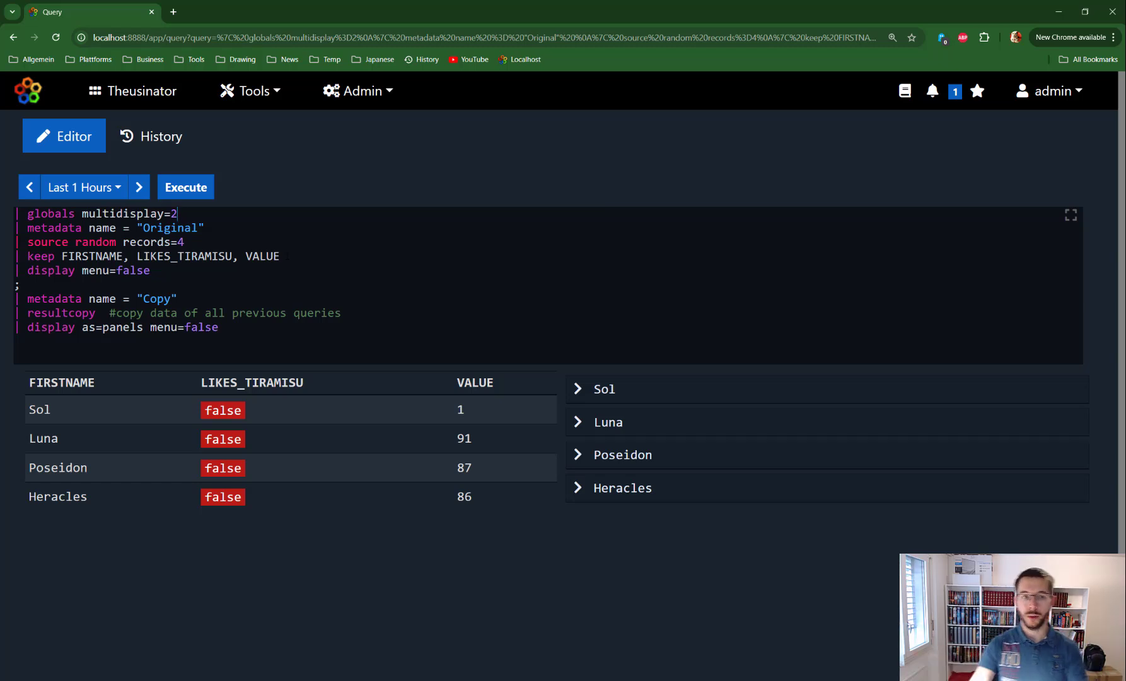
key("BackSpace")
type("1")
key("ctrl+Return")
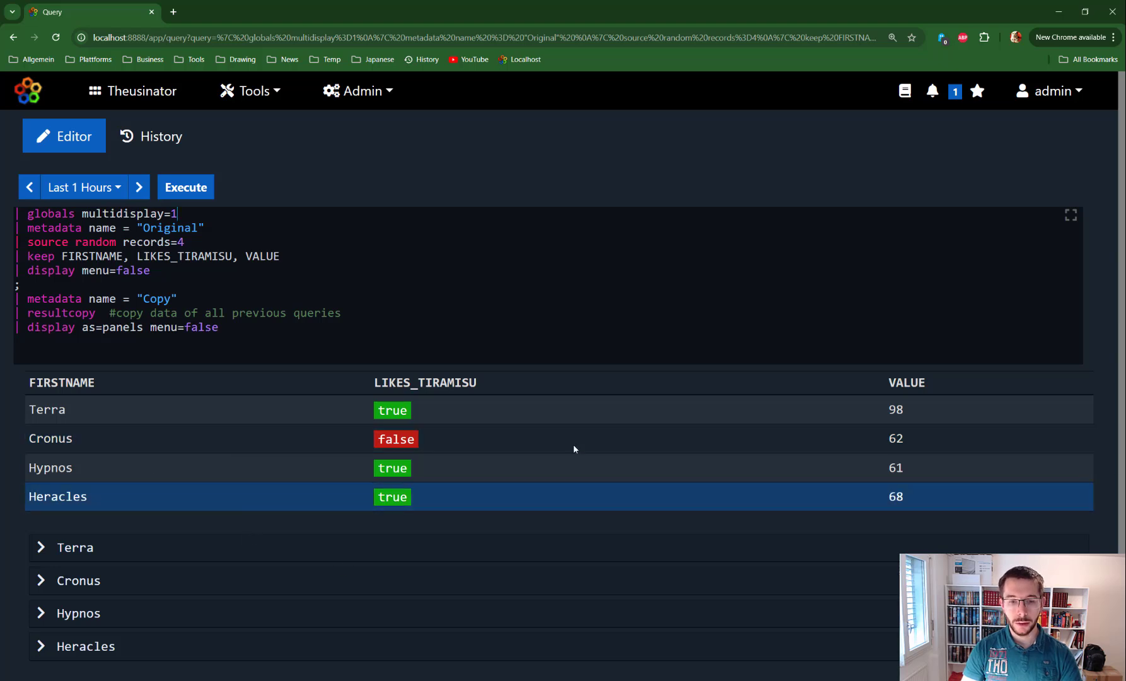
scroll(350, 403, "down", 1)
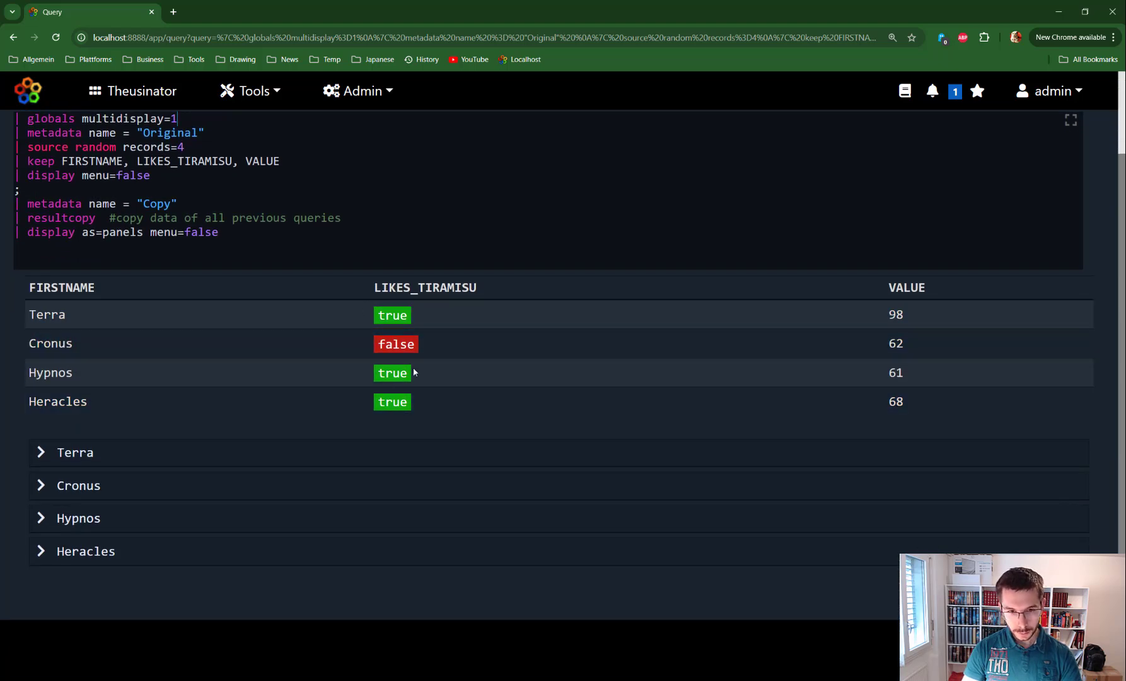
scroll(333, 331, "up", 1)
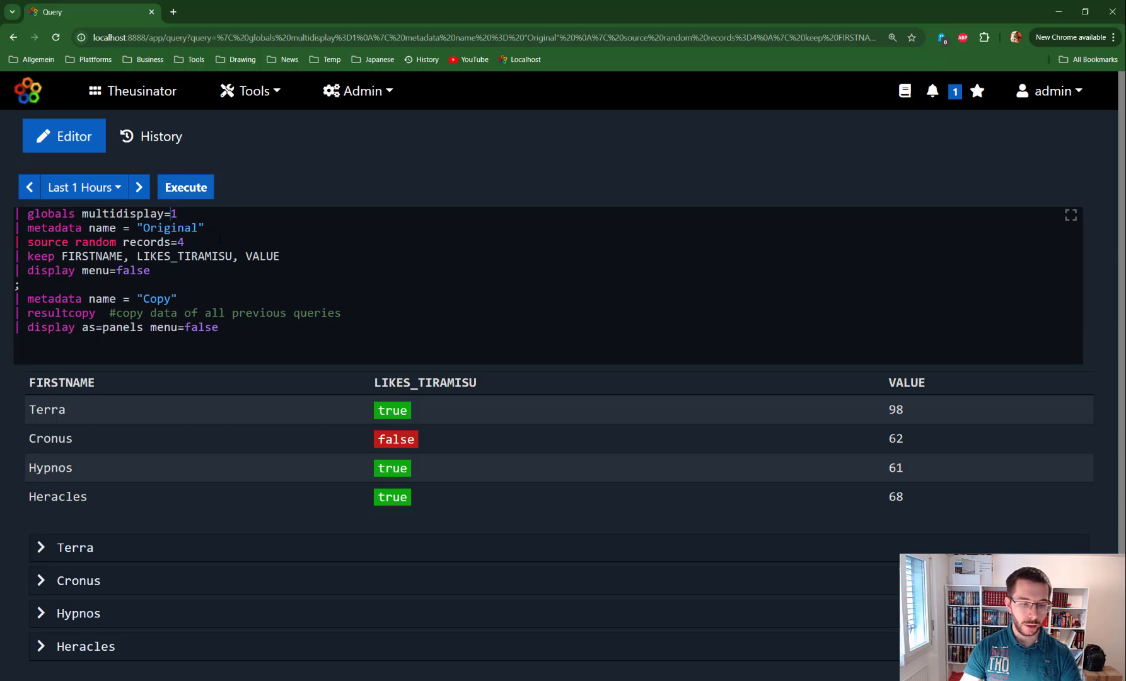
Step: Set the globals multidisplay value to 2 and execute the query
key("BackSpace")
type("2")
key("ctrl+Return")
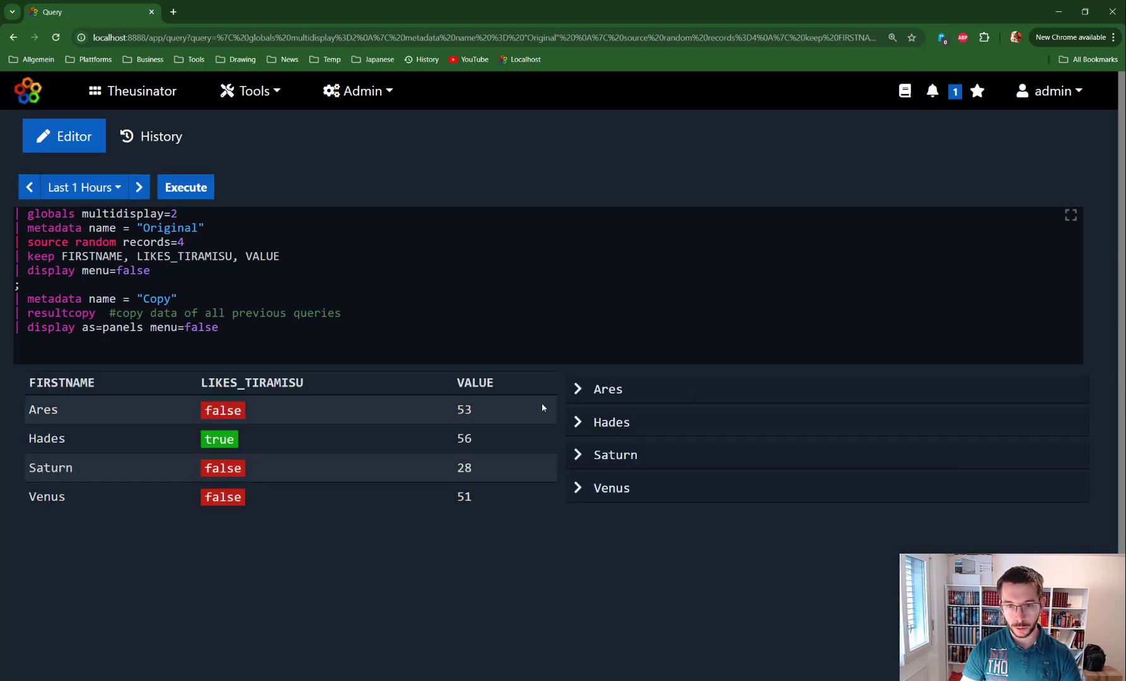
Step: Set the globals multidisplay value to 3 and execute the query
key("BackSpace")
type("3")
key("ctrl+Return")
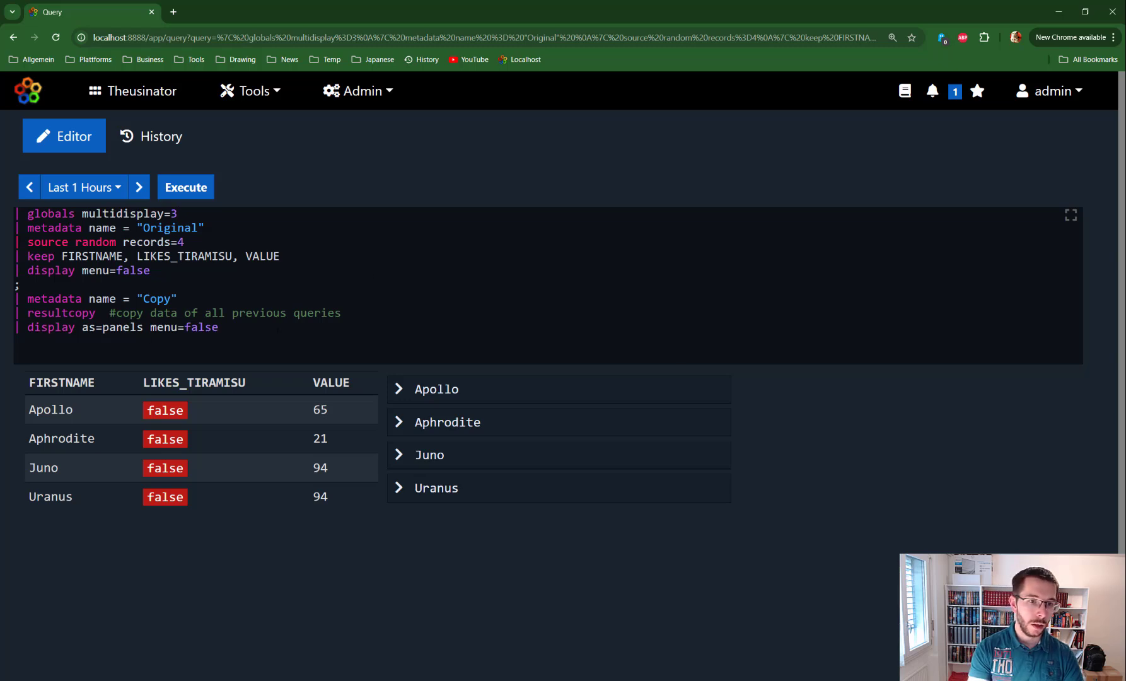
Step: Duplicate the "Copy" query block, including its leading semicolon, as a third query at the end
left_click_drag(277, 329, 5, 285)
key("ctrl+c")
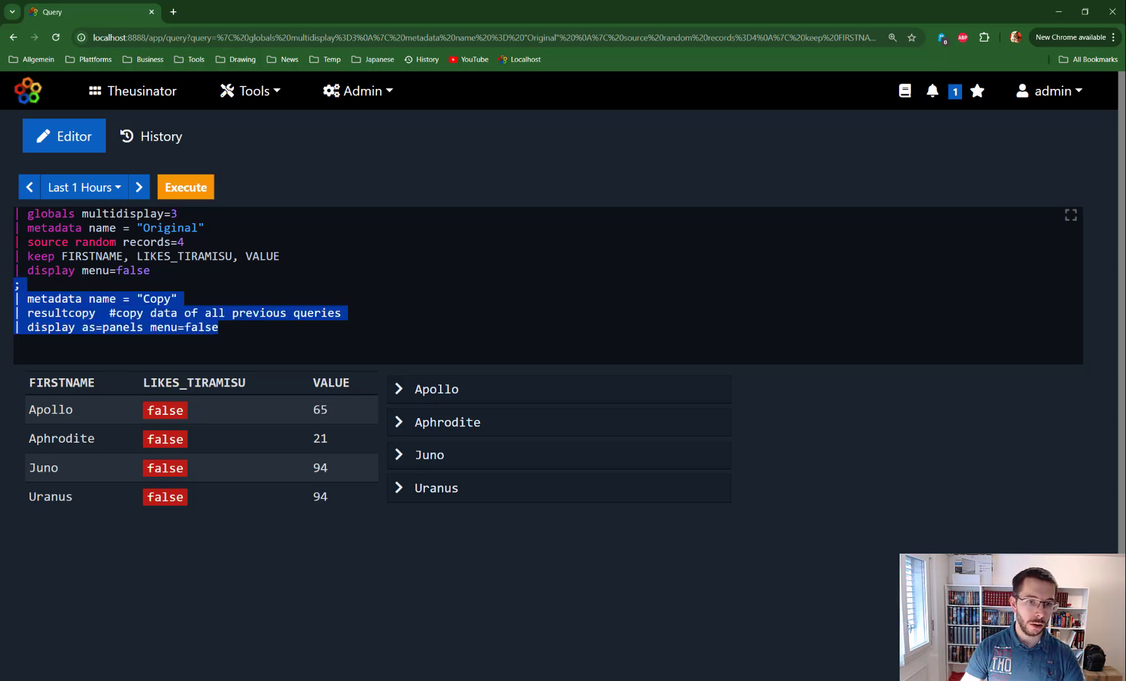
key("Right")
key("Return")
key("ctrl+v")
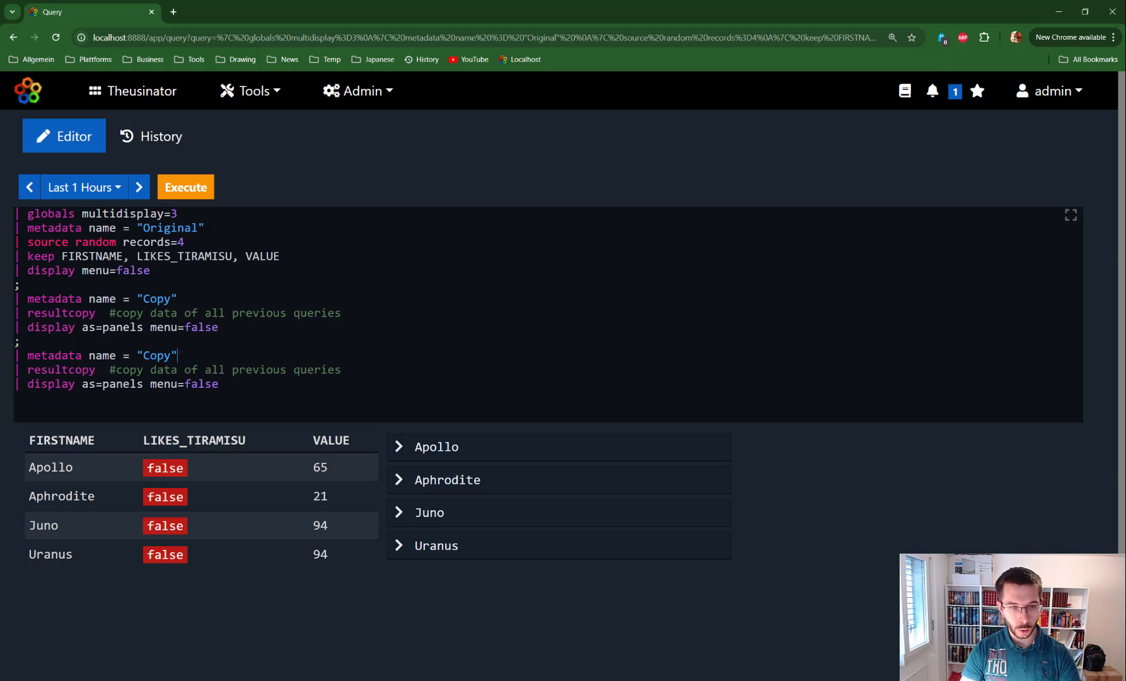
Step: Remove the name parameter from the third query's metadata line
key("Left")
type("2")
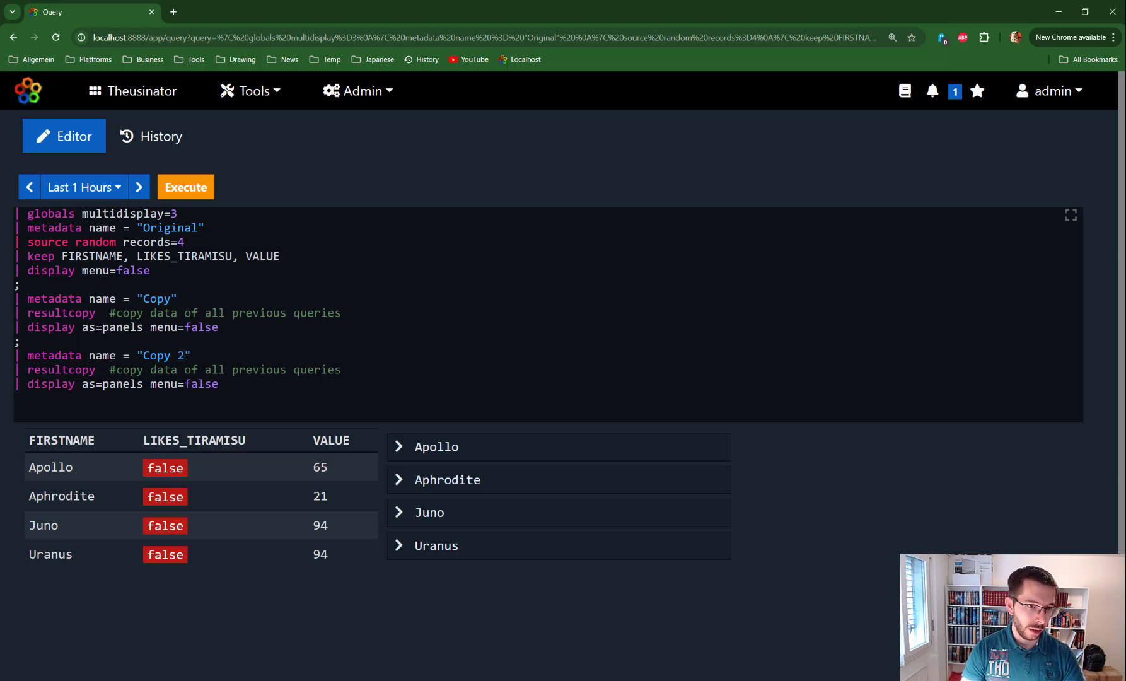
left_click_drag(212, 357, 87, 357)
key("BackSpace")
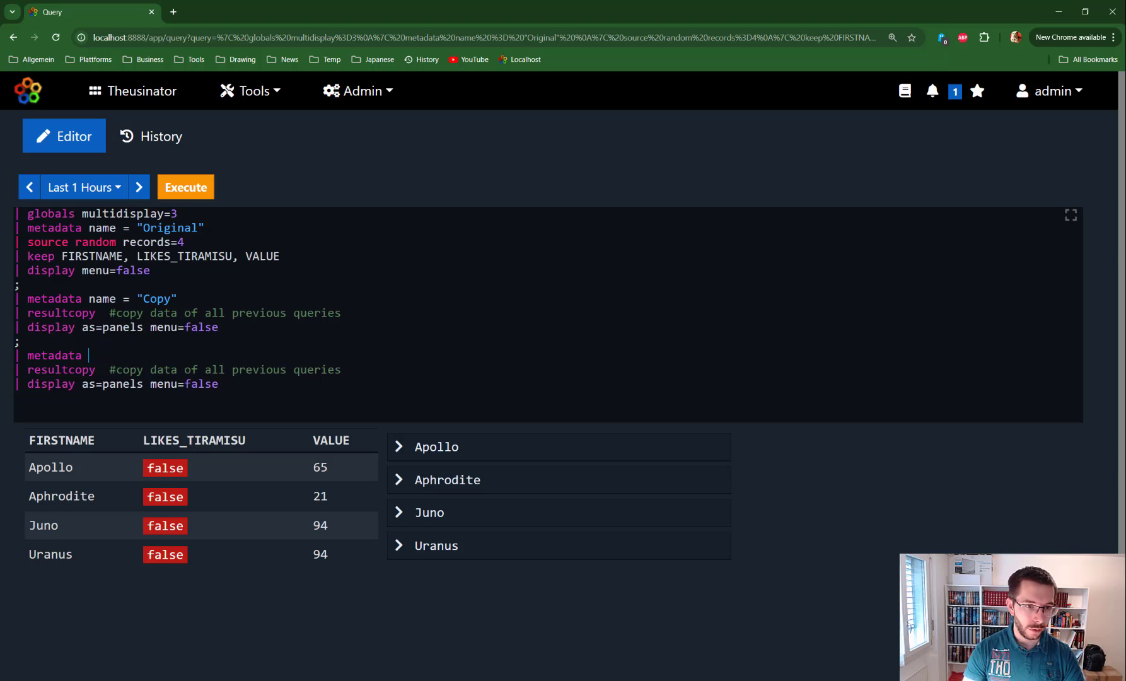
Step: Set the third query's display option to as=properties and execute the query
left_click_drag(144, 383, 103, 383)
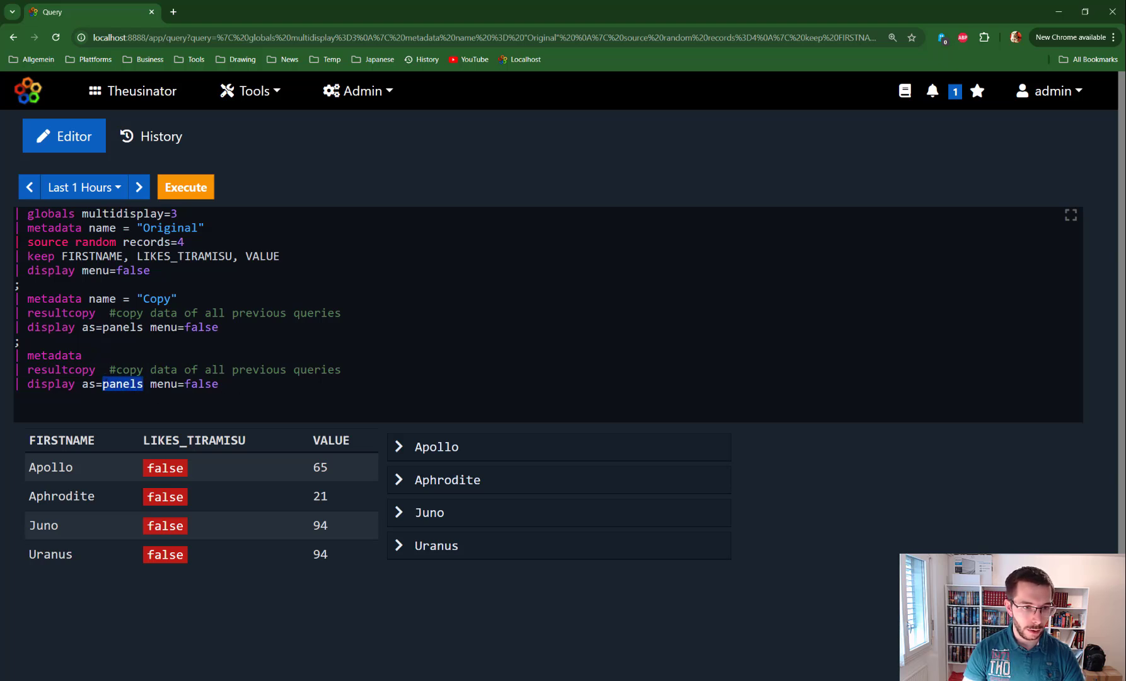
type("prop")
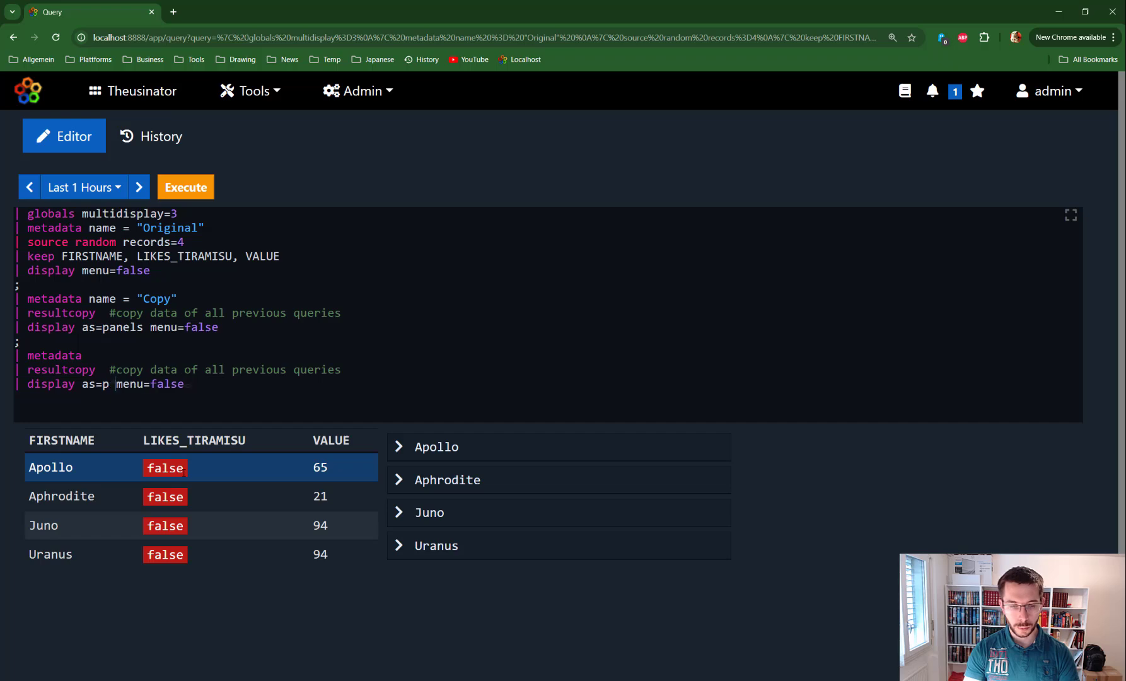
type("erties")
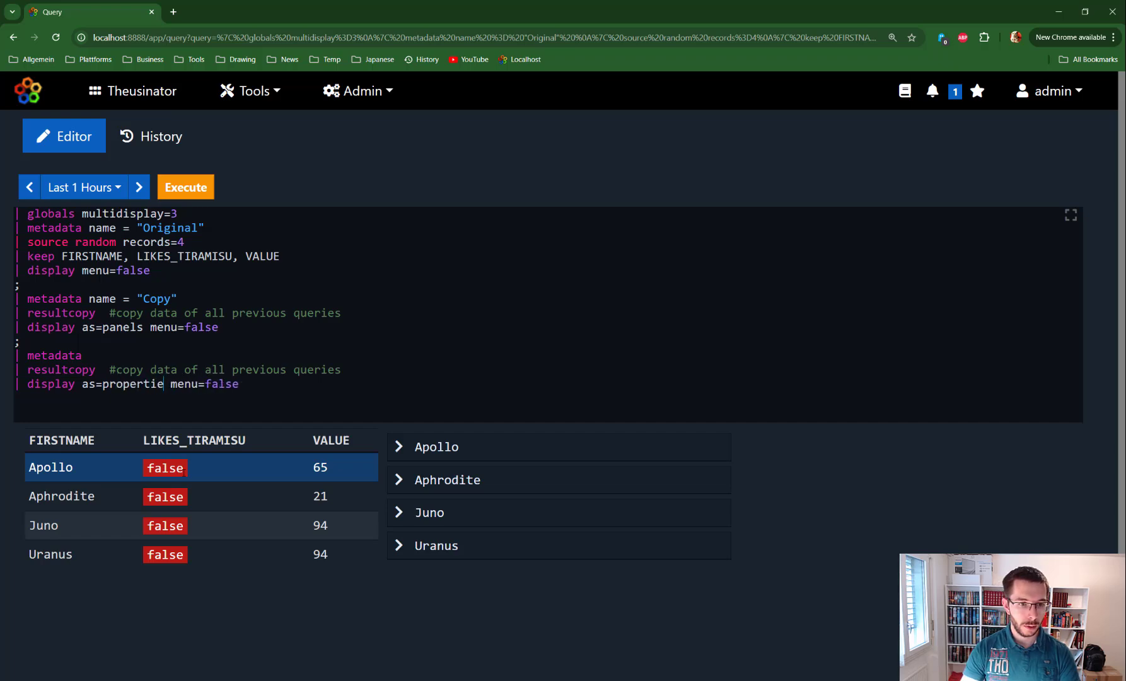
key("ctrl+Return")
Step: Compare the original table with the copied results shown as panels and as properties
scroll(703, 423, "down", 3)
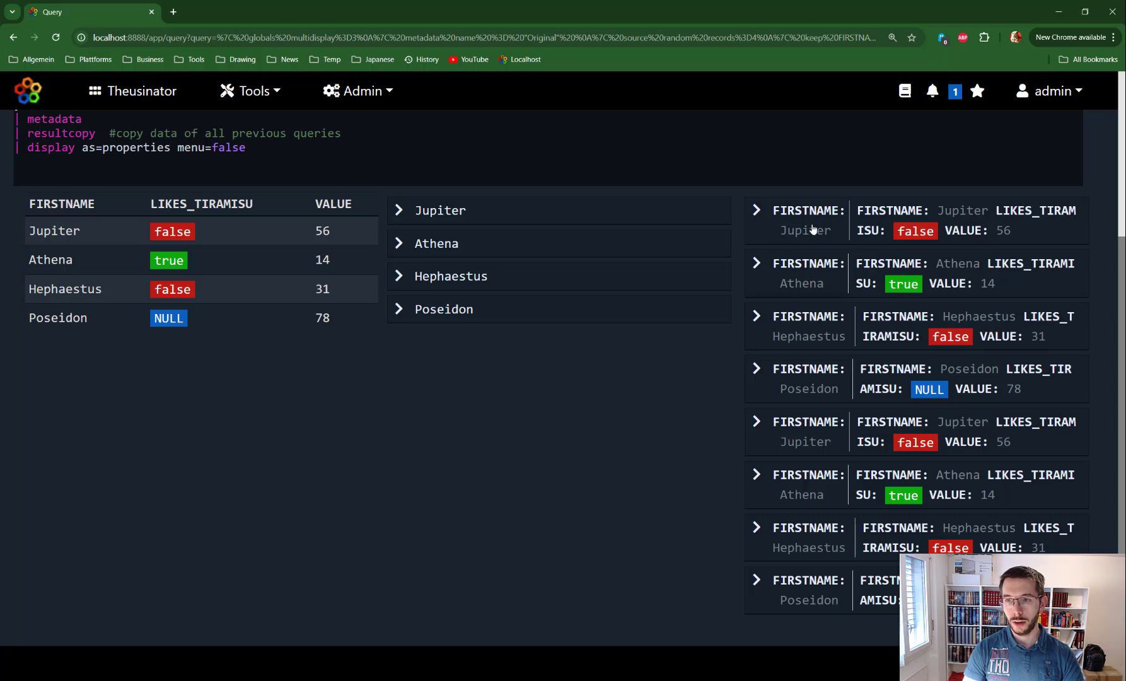
left_click(121, 259)
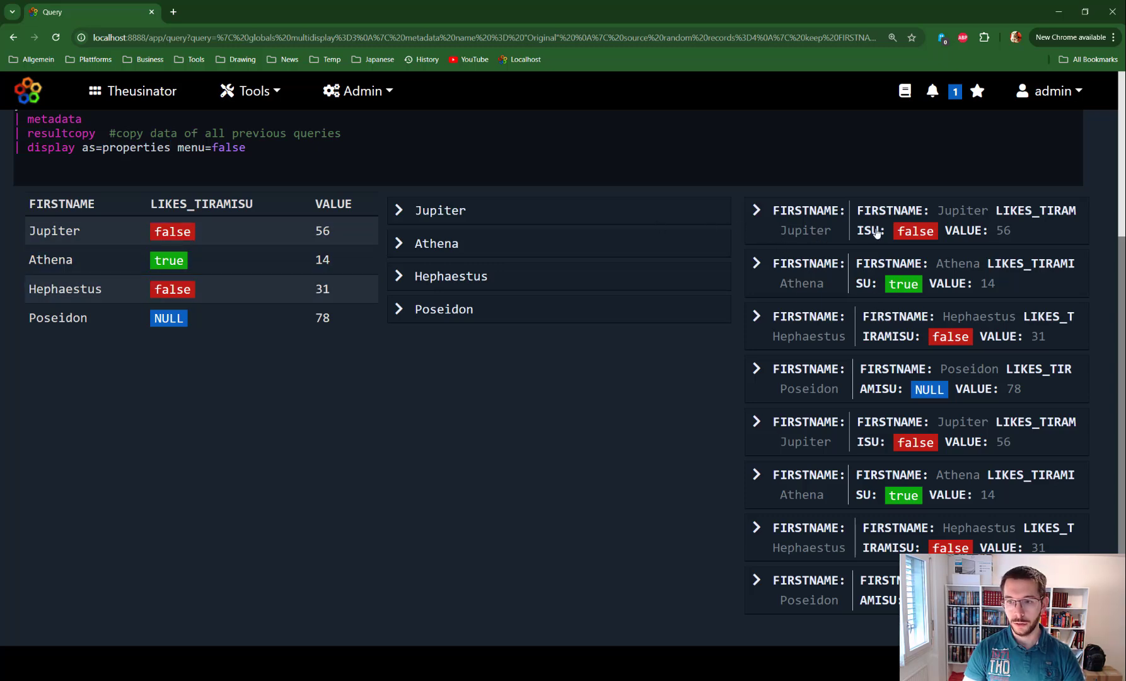
scroll(537, 346, "up", 4)
scroll(538, 346, "up", 1)
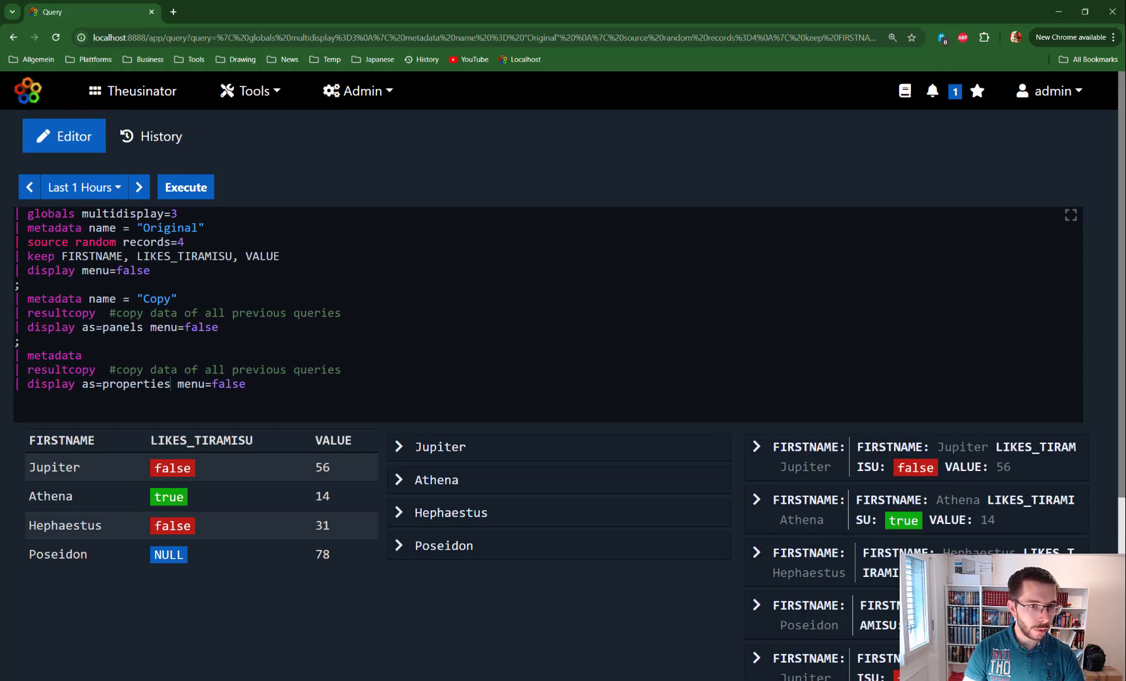
Step: Replace the whole query with the resultconcat command and open its manual at the three-query example
left_click_drag(247, 385, 27, 213)
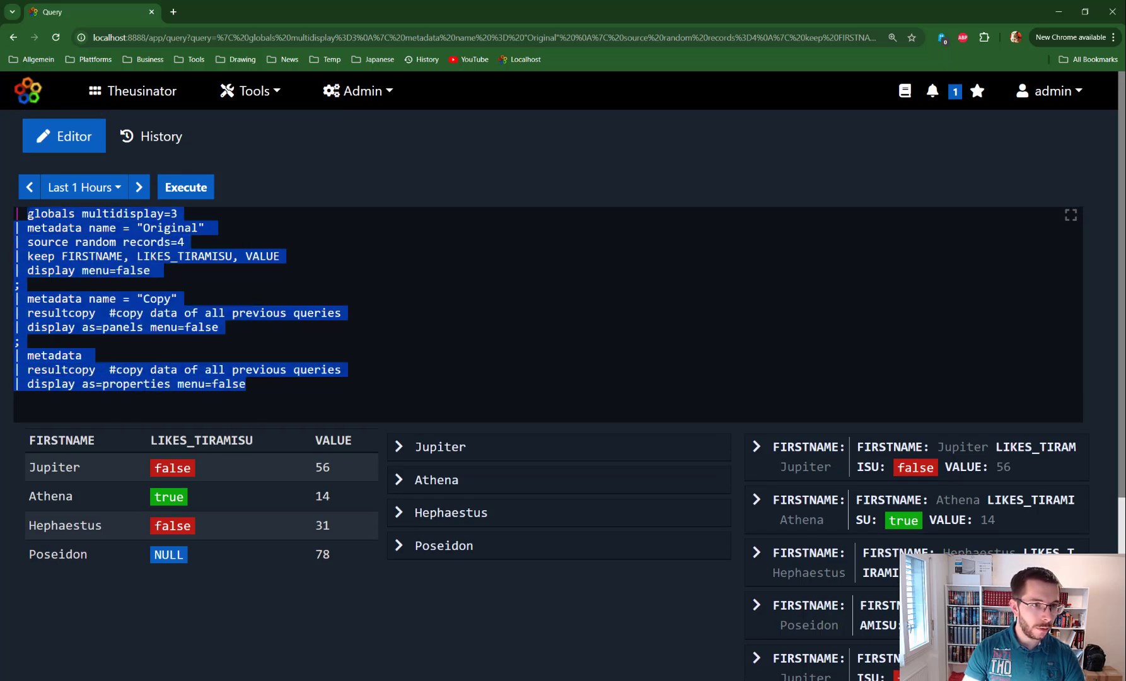
type("result")
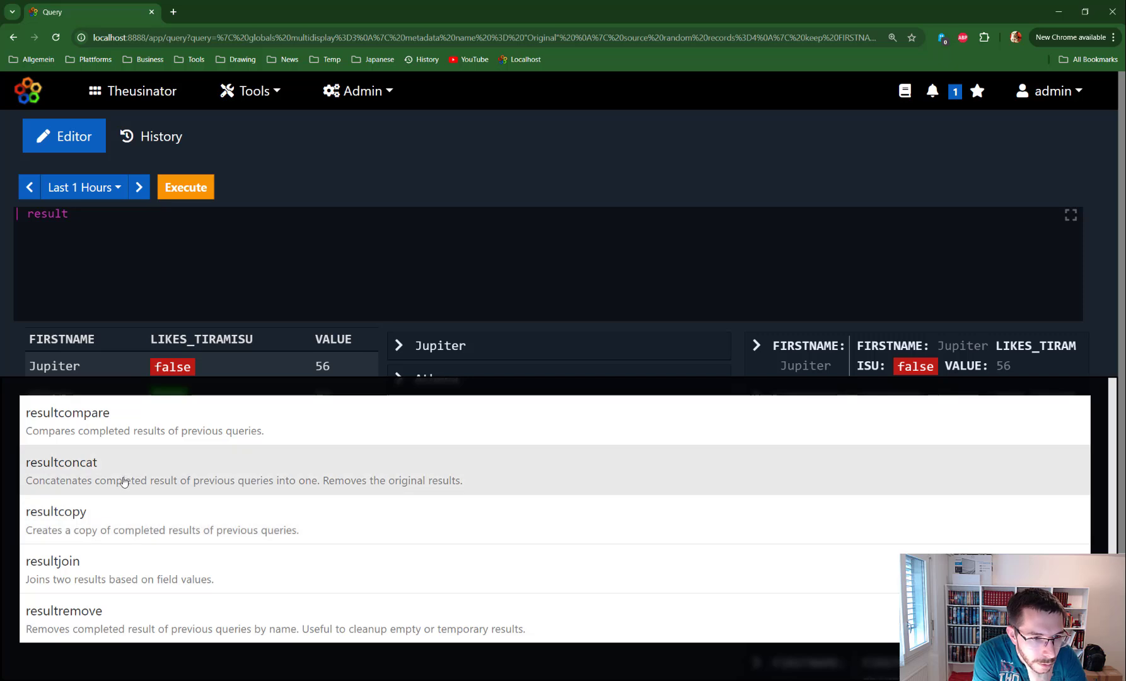
left_click(126, 473)
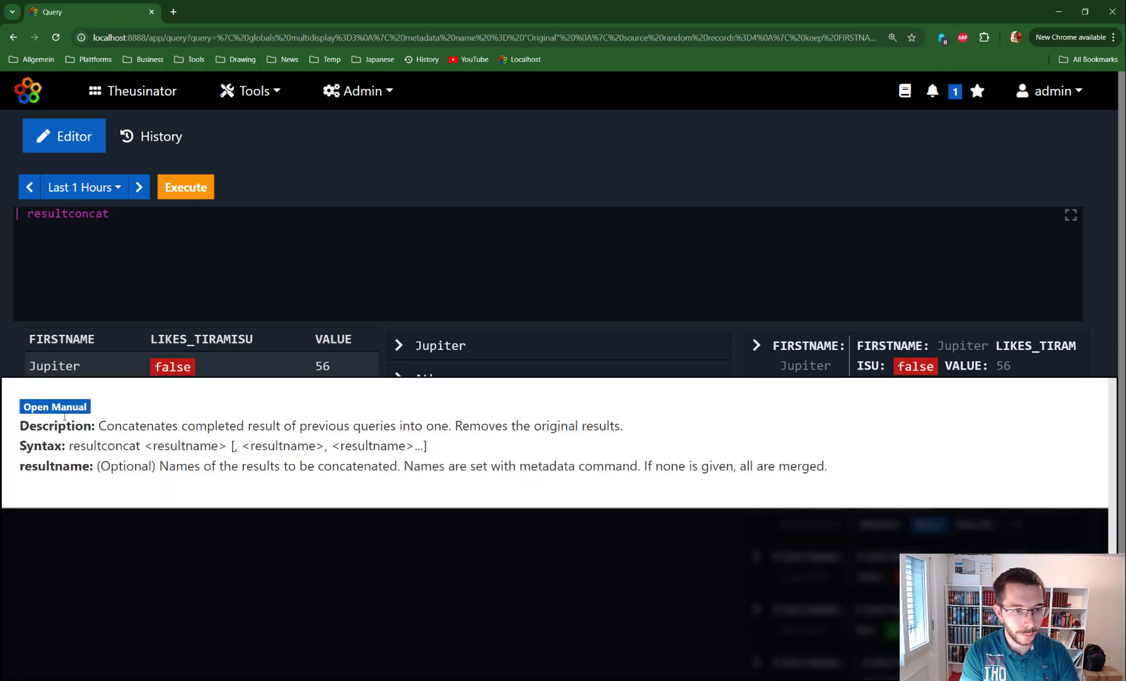
left_click(68, 409)
scroll(270, 493, "down", 6)
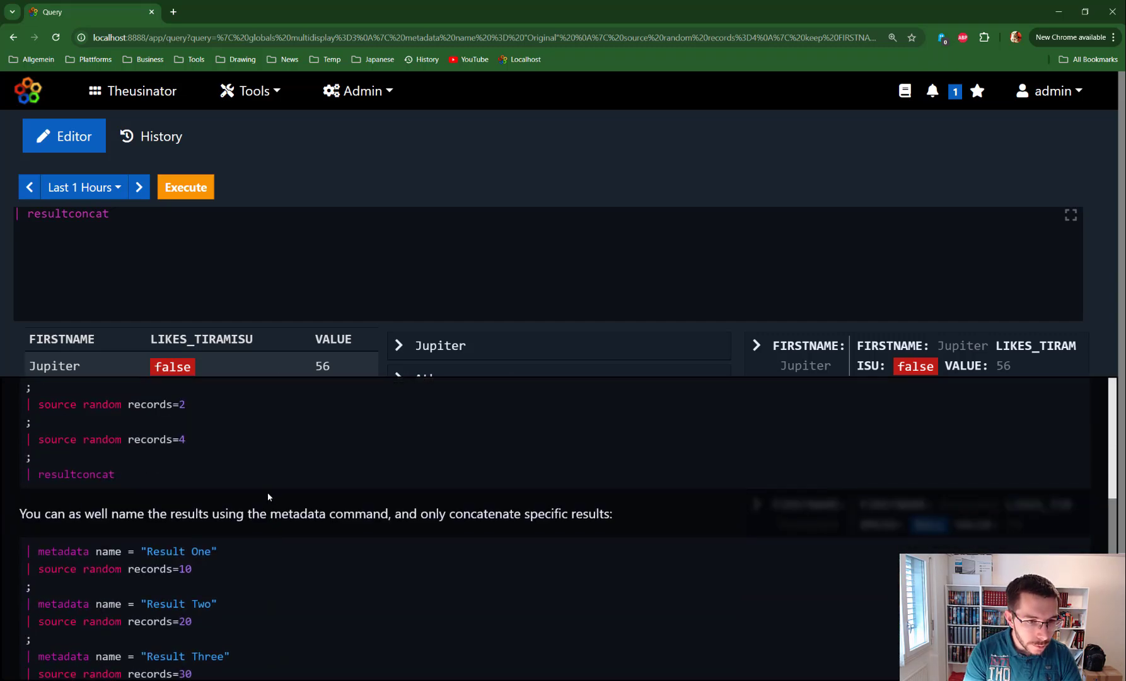
Step: Replace the query with the manual's first resultconcat example, using random sources of 1, 2 and 4 records, and execute it
scroll(154, 498, "up", 1)
left_click_drag(117, 558, 25, 450)
key("ctrl+c")
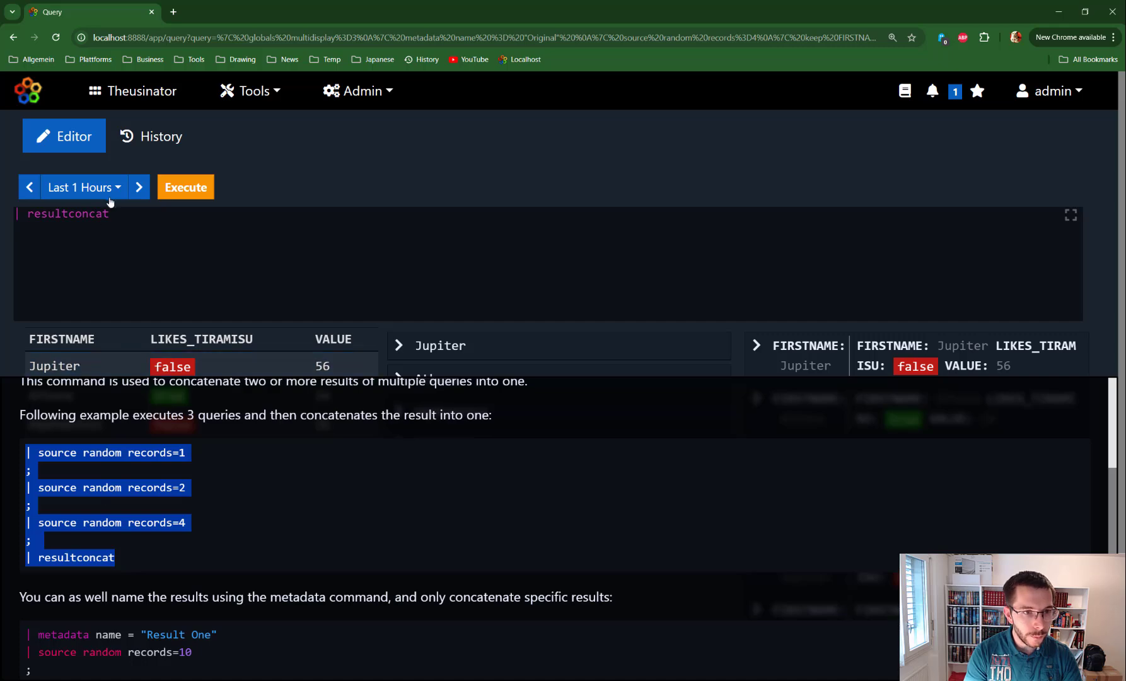
left_click(107, 202)
key("ctrl+a")
key("ctrl+v")
left_click(185, 188)
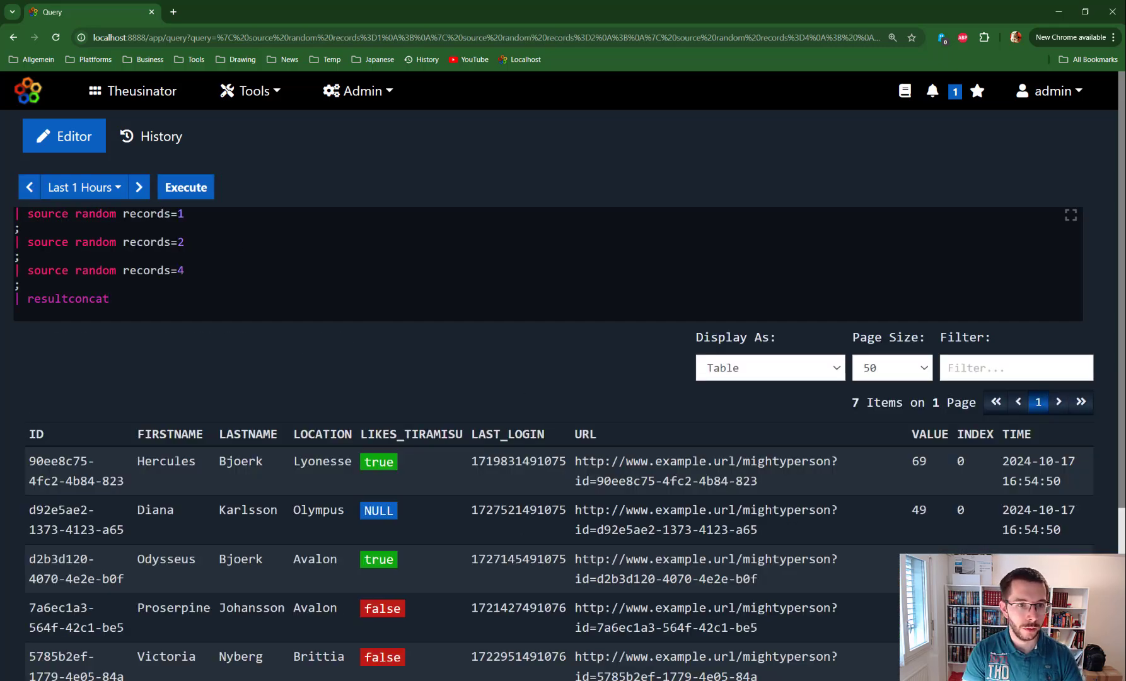
Step: Compare the record counts of the three source queries with the rows of the concatenated result table
left_click_drag(185, 214, 110, 214)
left_click_drag(184, 242, 110, 242)
left_click_drag(185, 270, 15, 298)
left_click_drag(219, 270, 14, 214)
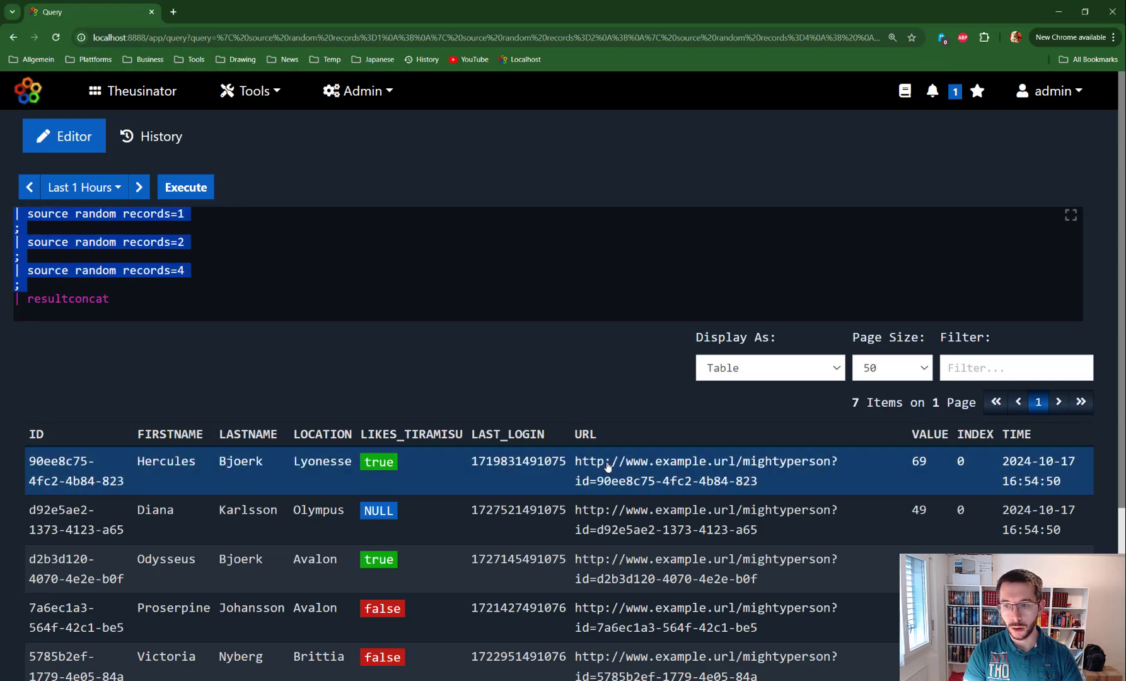
scroll(739, 506, "down", 4)
scroll(337, 317, "up", 4)
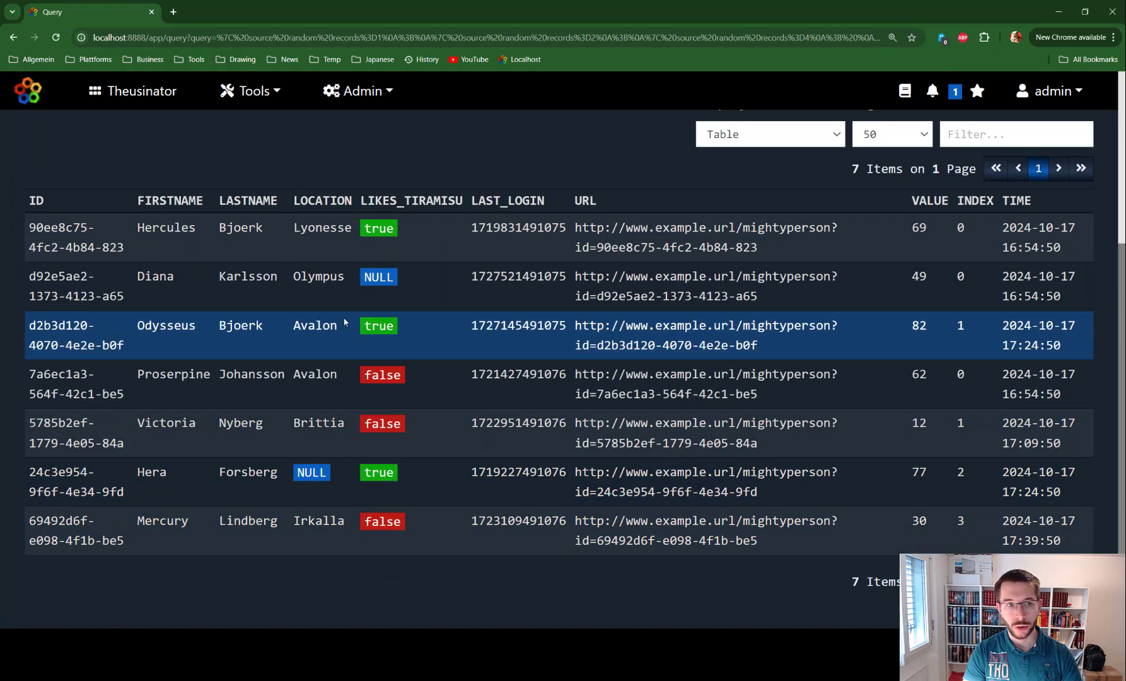
Step: Remove the resultconcat command with its preceding semicolon, execute the remaining three queries and review their separate result tables
left_click(127, 300)
left_click_drag(127, 301, 9, 290)
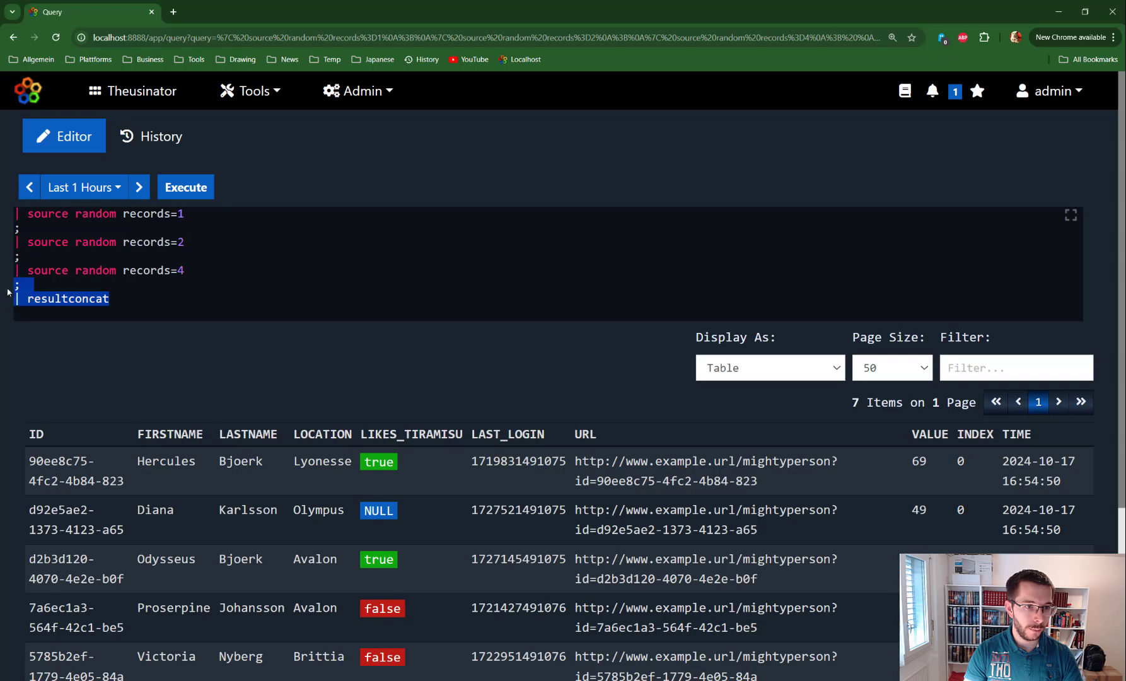
key("ctrl+x")
key("ctrl+Return")
scroll(754, 403, "down", 8)
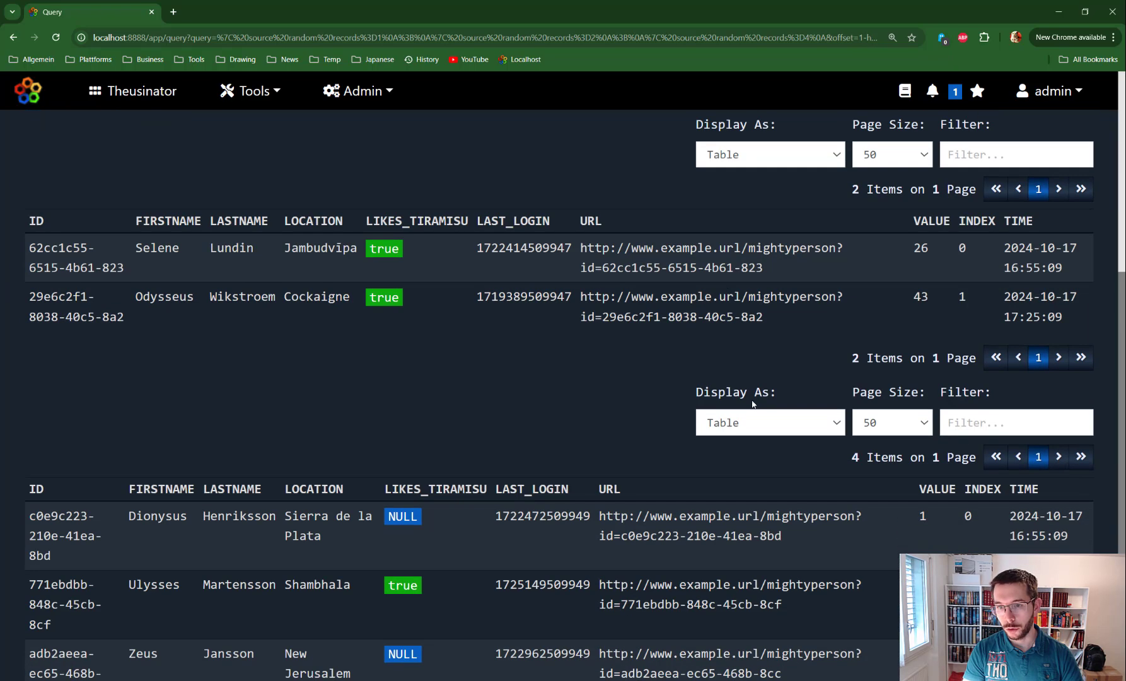
scroll(752, 435, "up", 8)
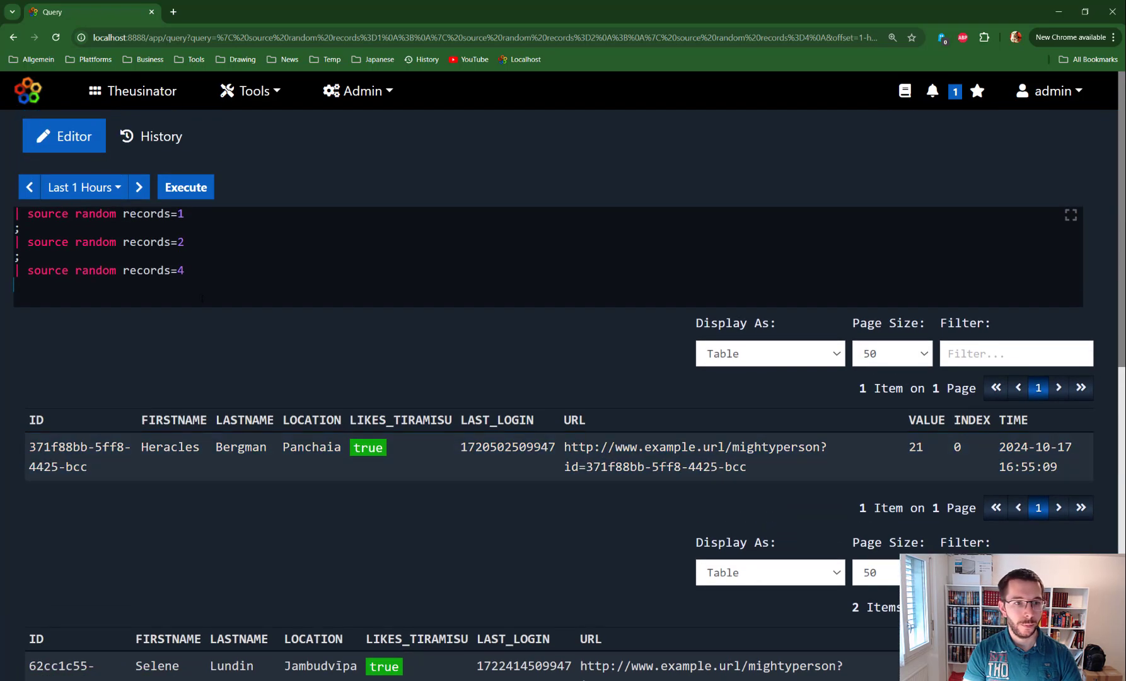
Step: Replace the three queries with the resultjoin command and read its manual through the Left Join example
left_click_drag(185, 270, 15, 214)
type("| r")
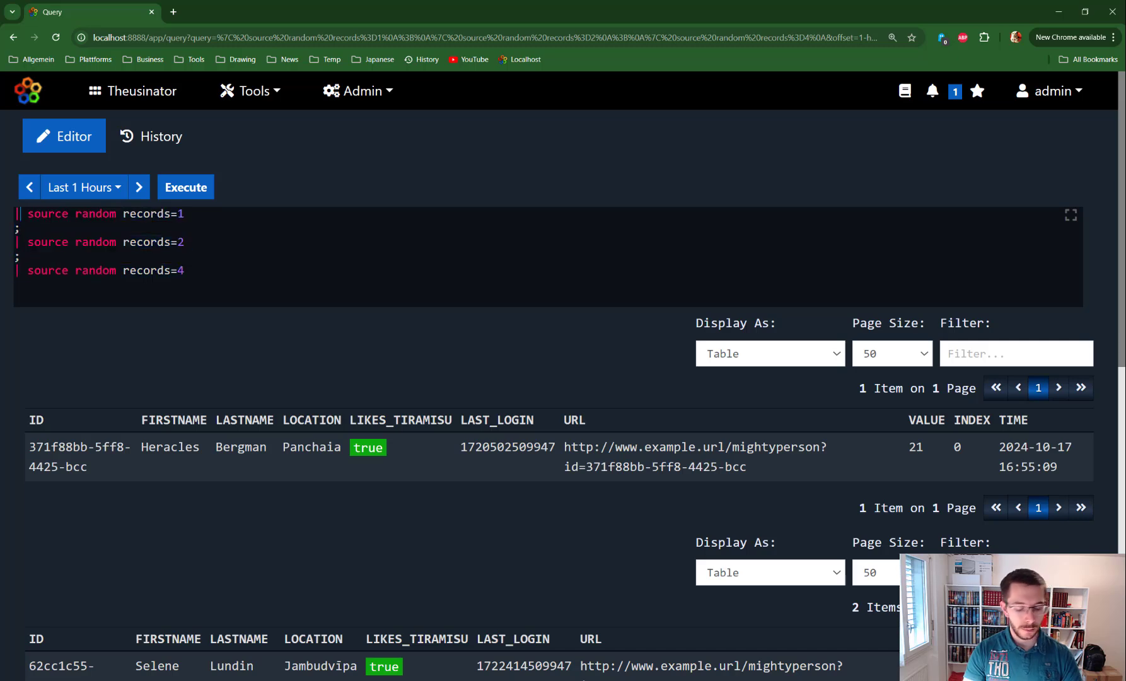
type("esult")
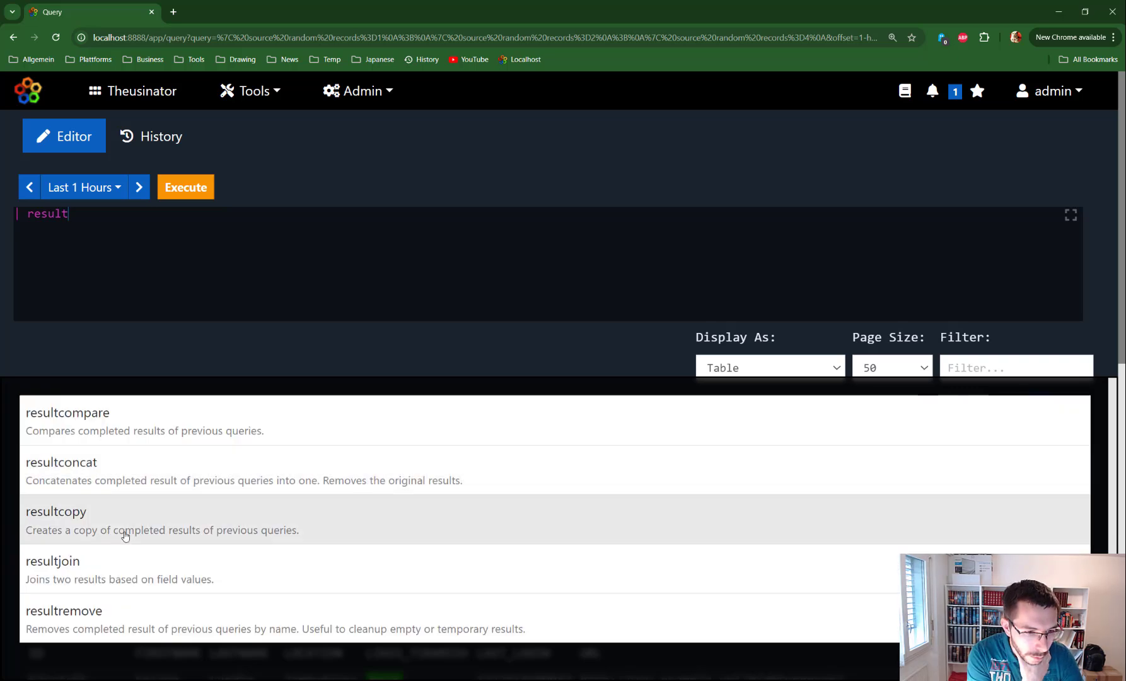
left_click(108, 575)
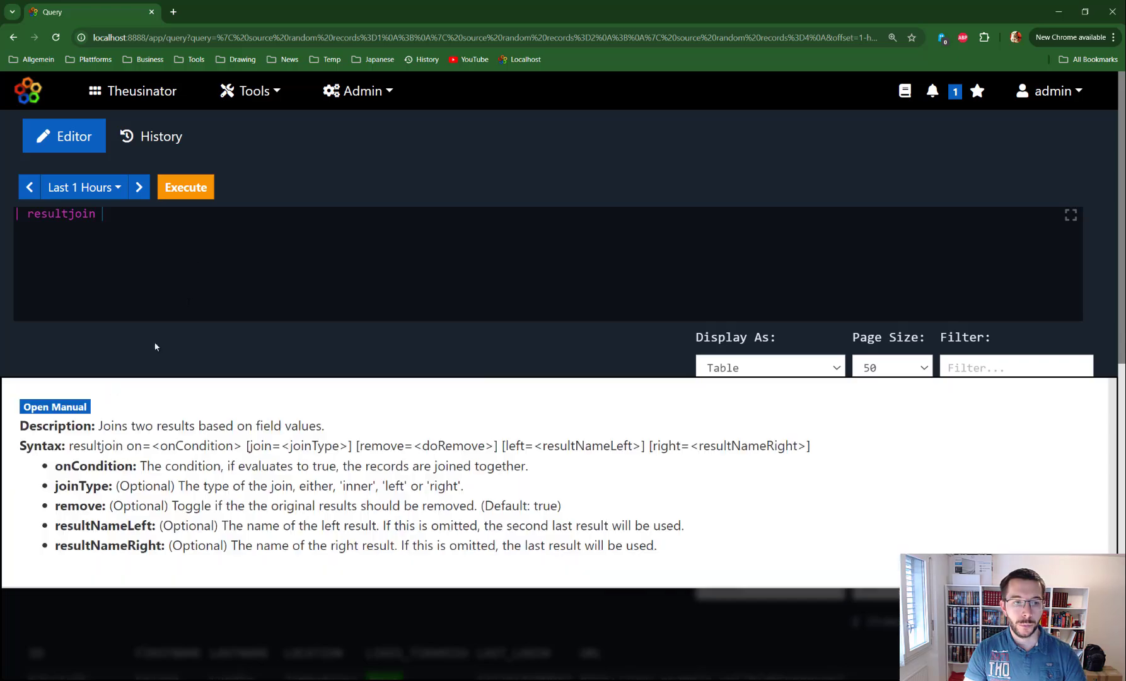
left_click(66, 411)
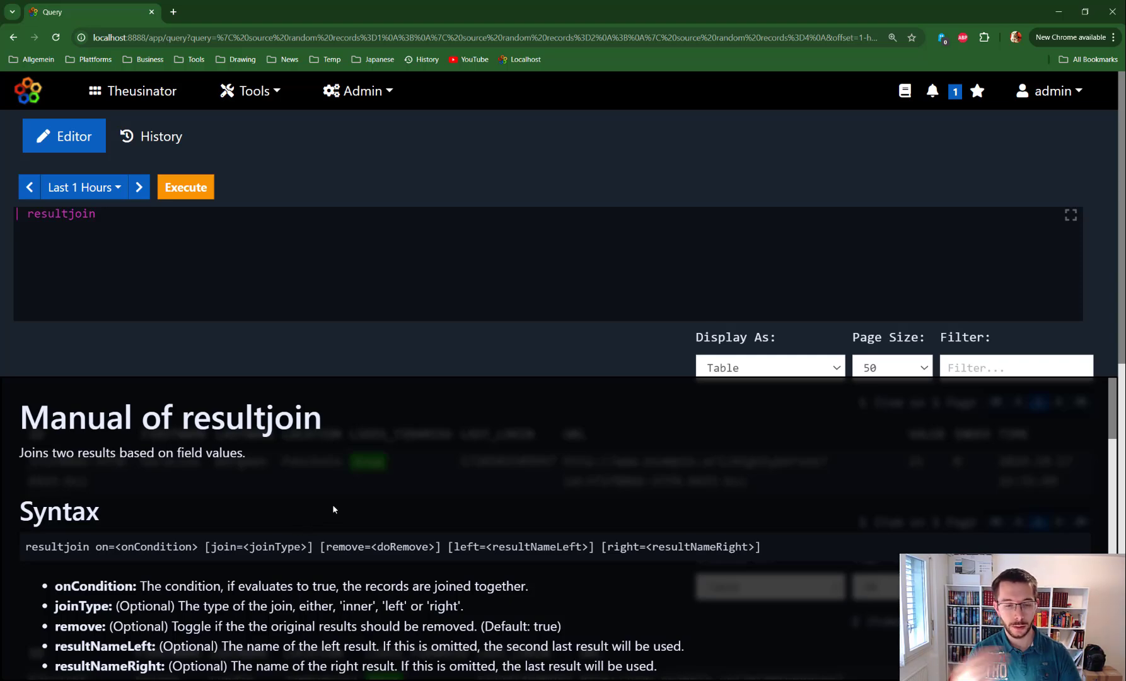
scroll(332, 504, "down", 5)
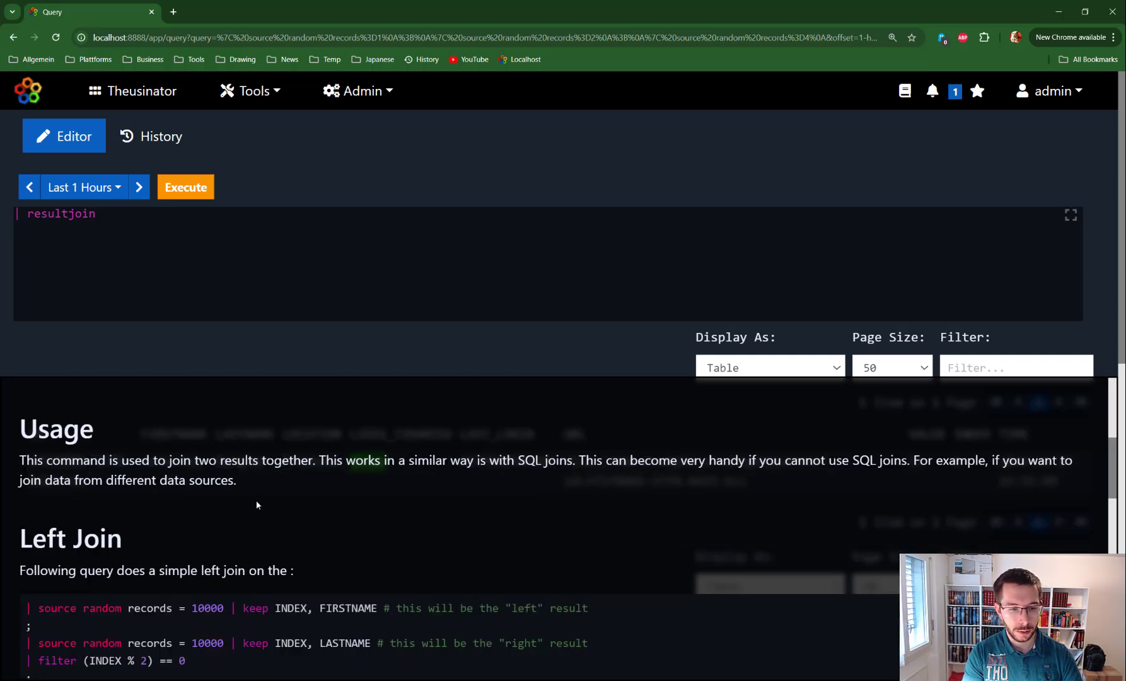
scroll(256, 501, "down", 2)
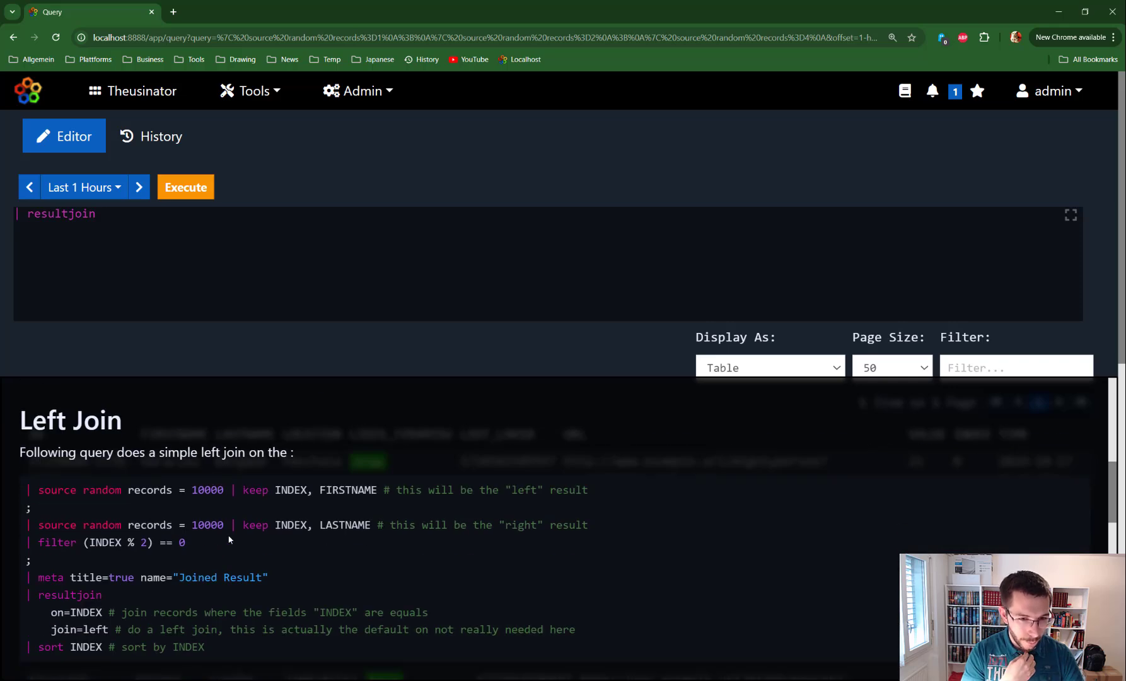
scroll(71, 536, "down", 3)
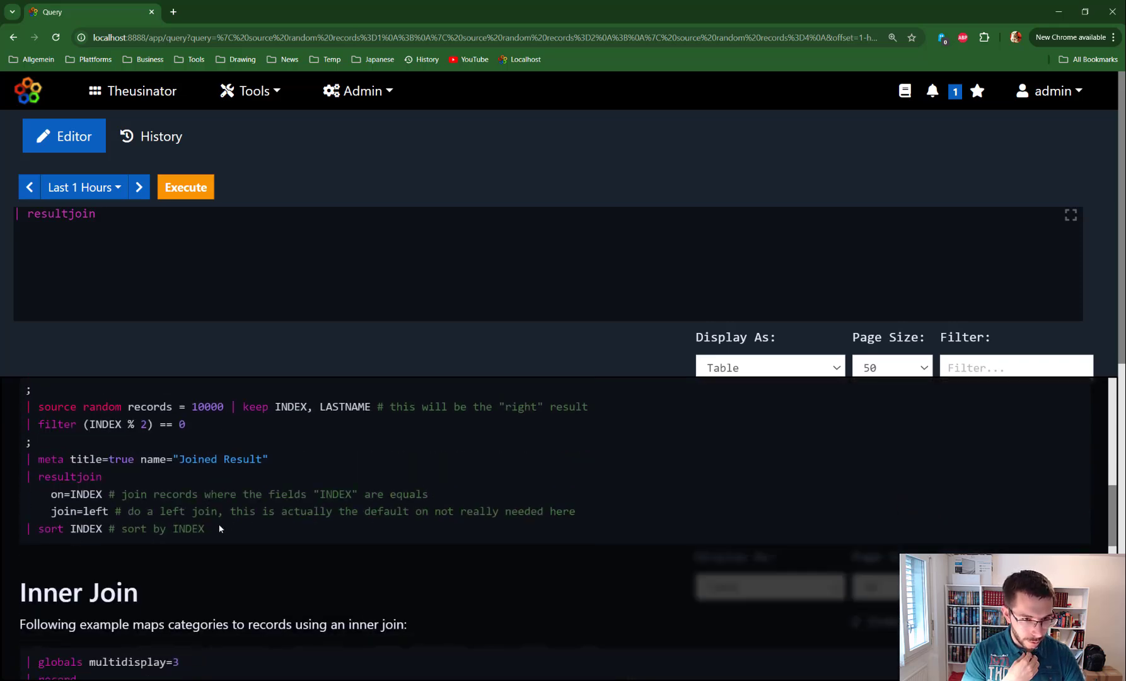
Step: Replace the query with the manual's complete Left Join example and execute it
left_click_drag(224, 529, 25, 490)
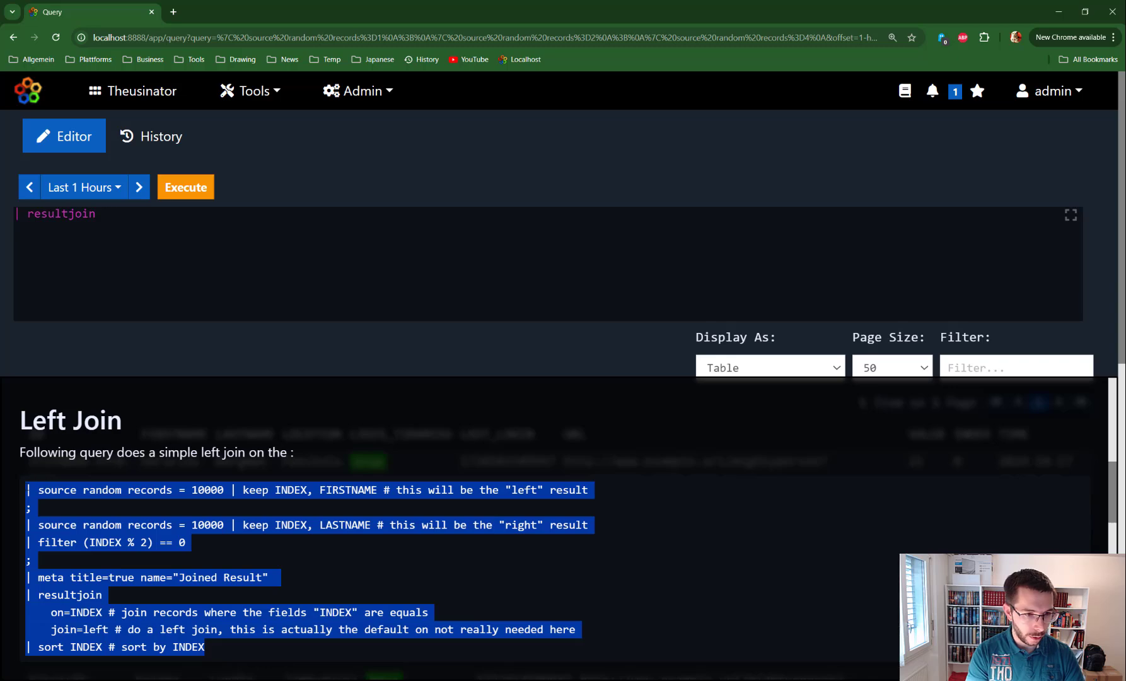
key("ctrl+c")
left_click(236, 267)
key("ctrl+a")
key("ctrl+v")
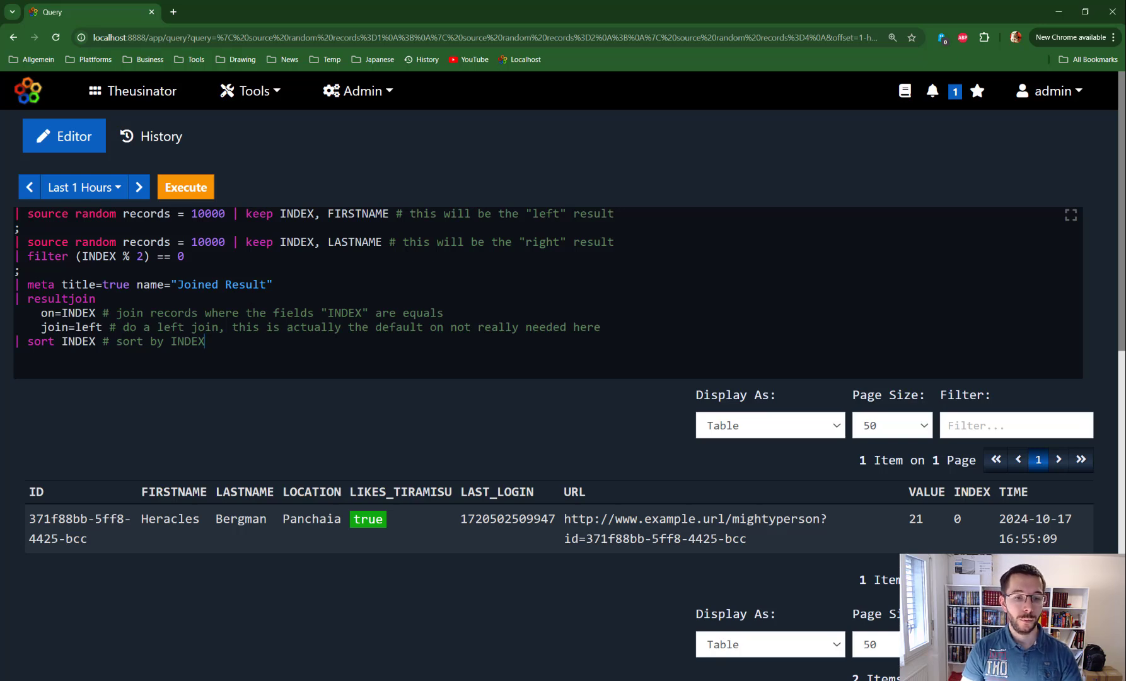
key("ctrl+Return")
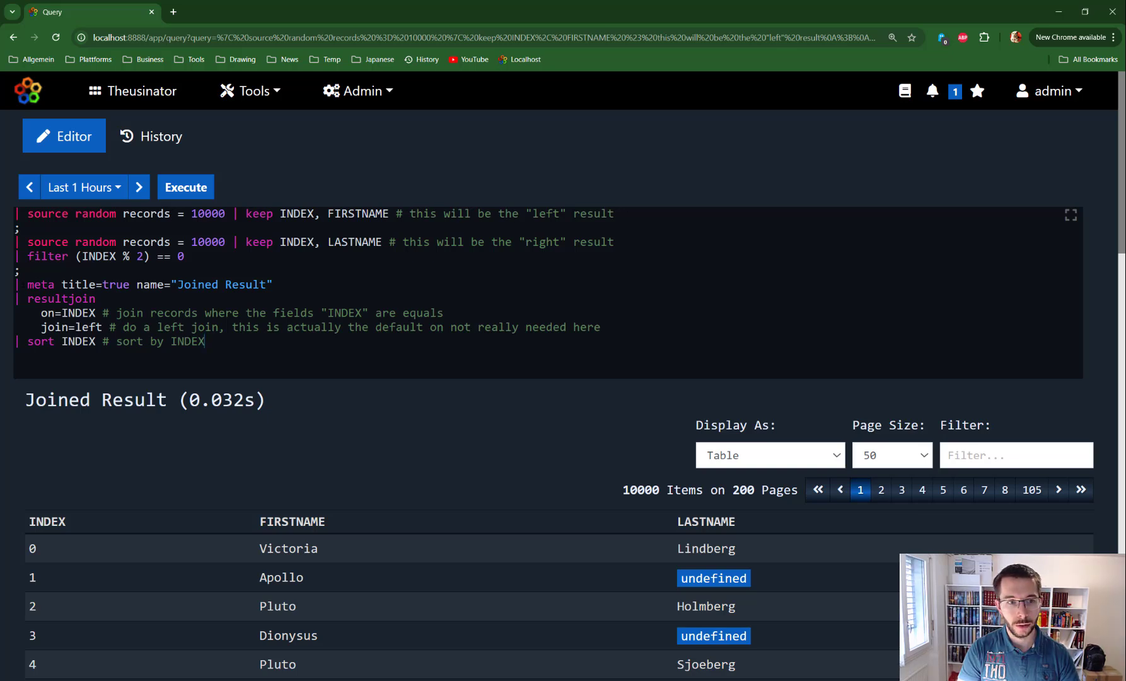
Step: Examine the left and right source queries, the INDEX filter and the join=left option of the resultjoin command
left_click_drag(615, 214, 12, 215)
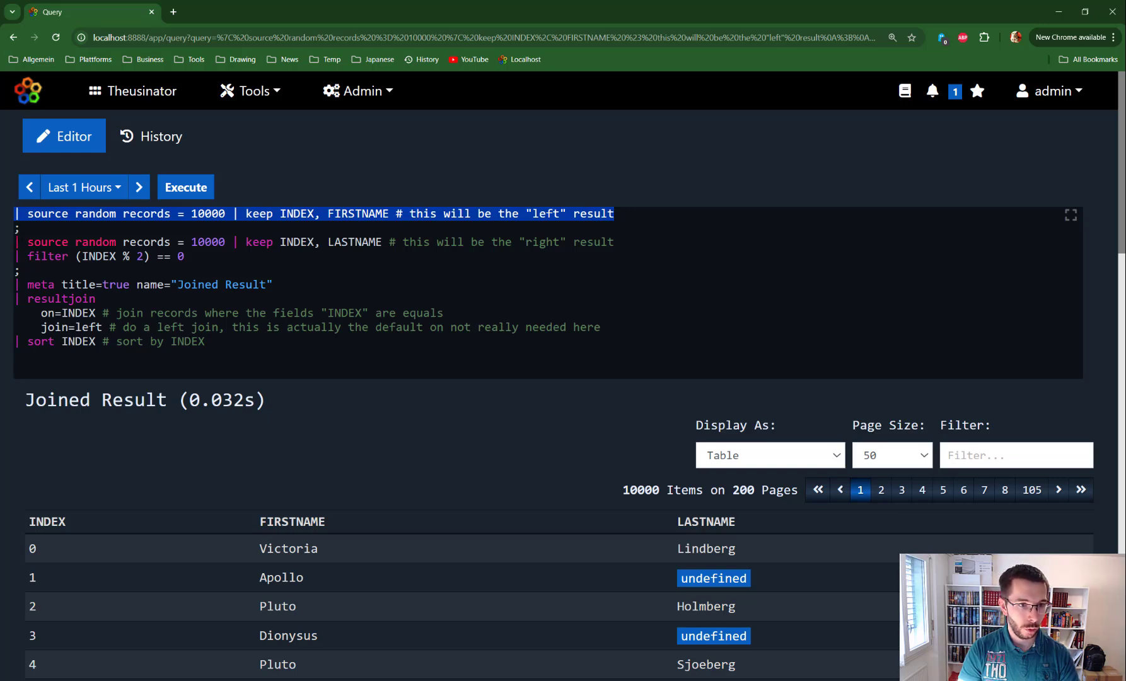
left_click_drag(22, 242, 55, 242)
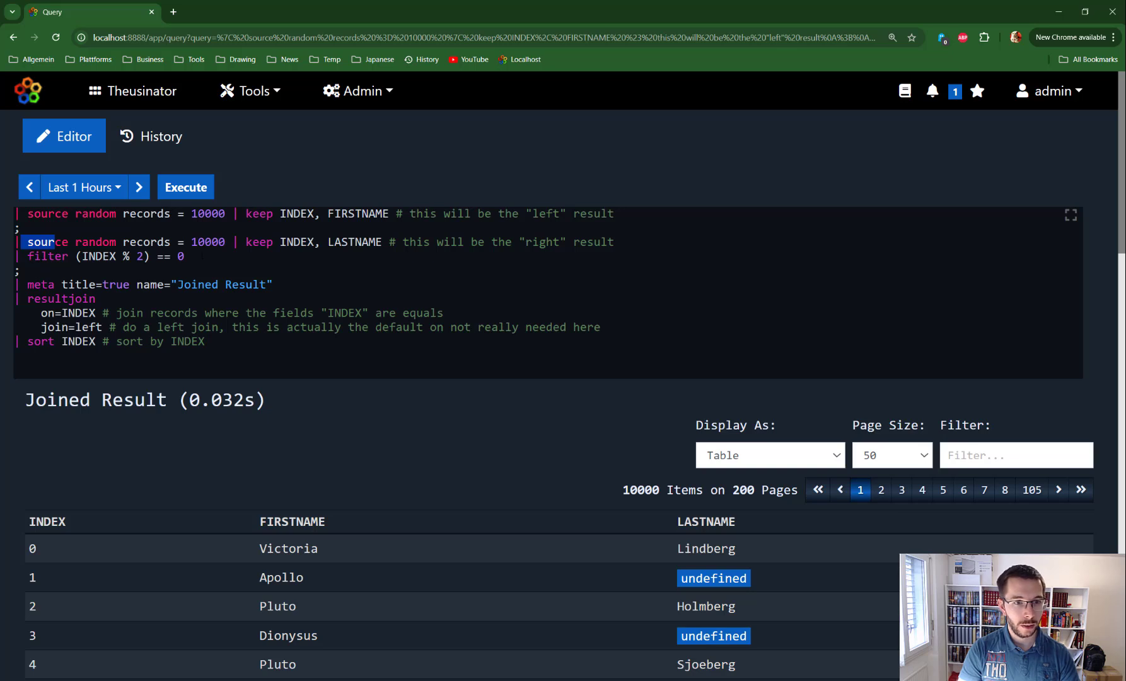
left_click_drag(203, 255, 27, 256)
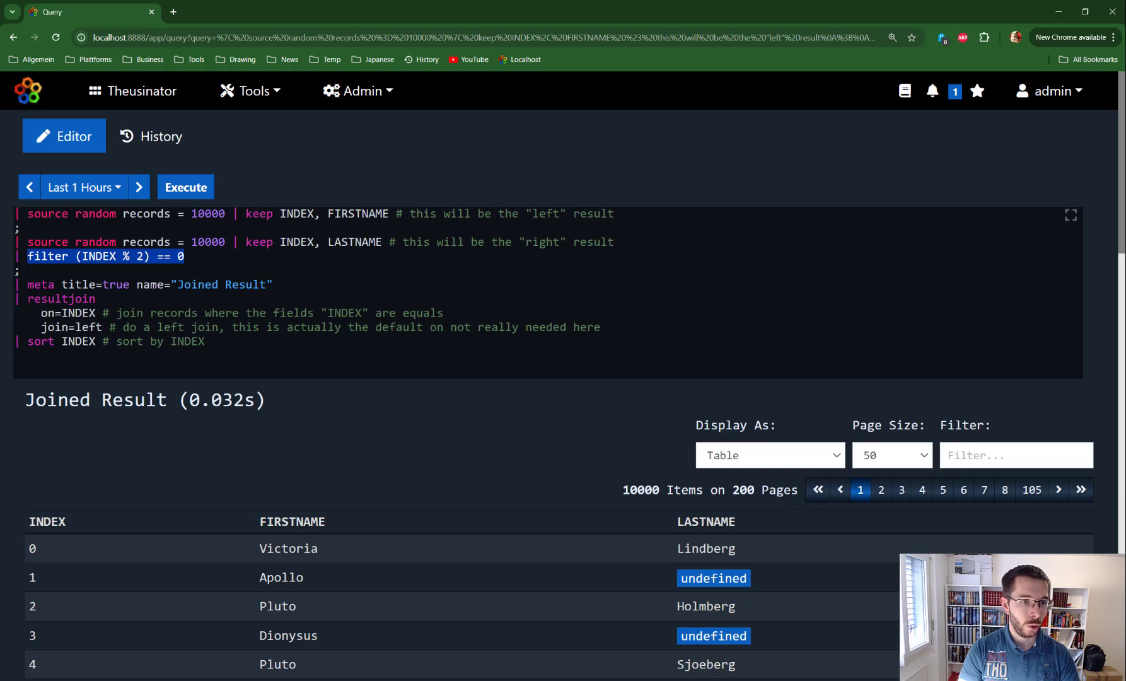
left_click_drag(27, 298, 103, 326)
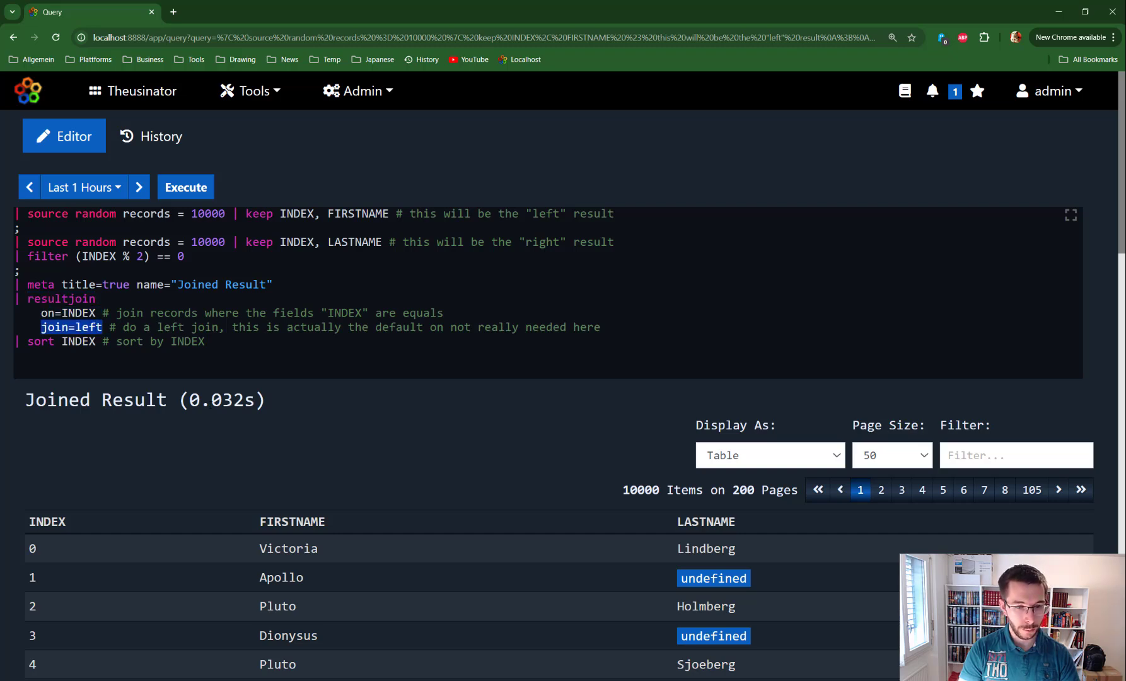
Step: Examine how INDEX, FIRSTNAME and LASTNAME values are combined in the rows of the joined result table
scroll(48, 394, "down", 3)
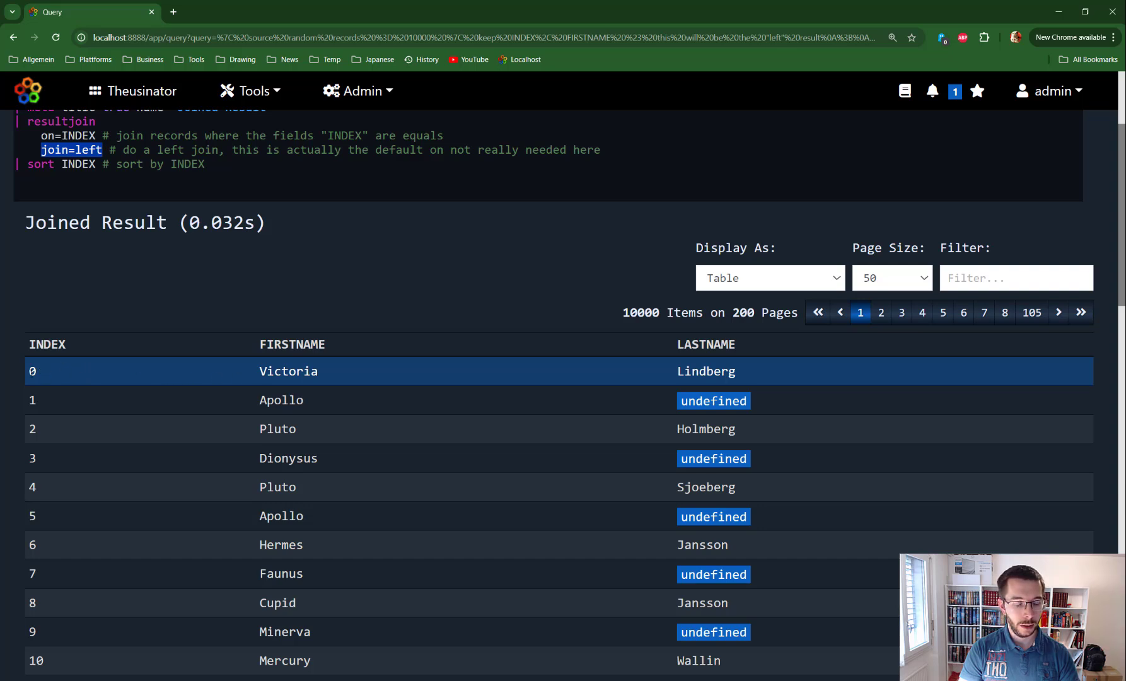
double_click(139, 373)
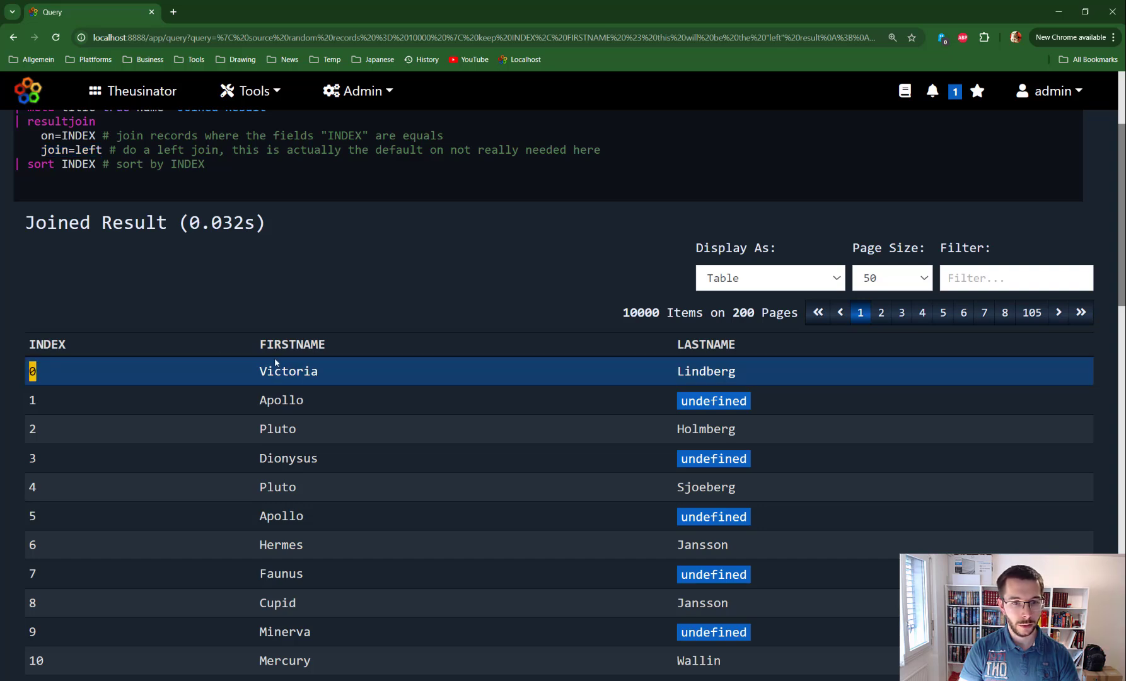
double_click(296, 370)
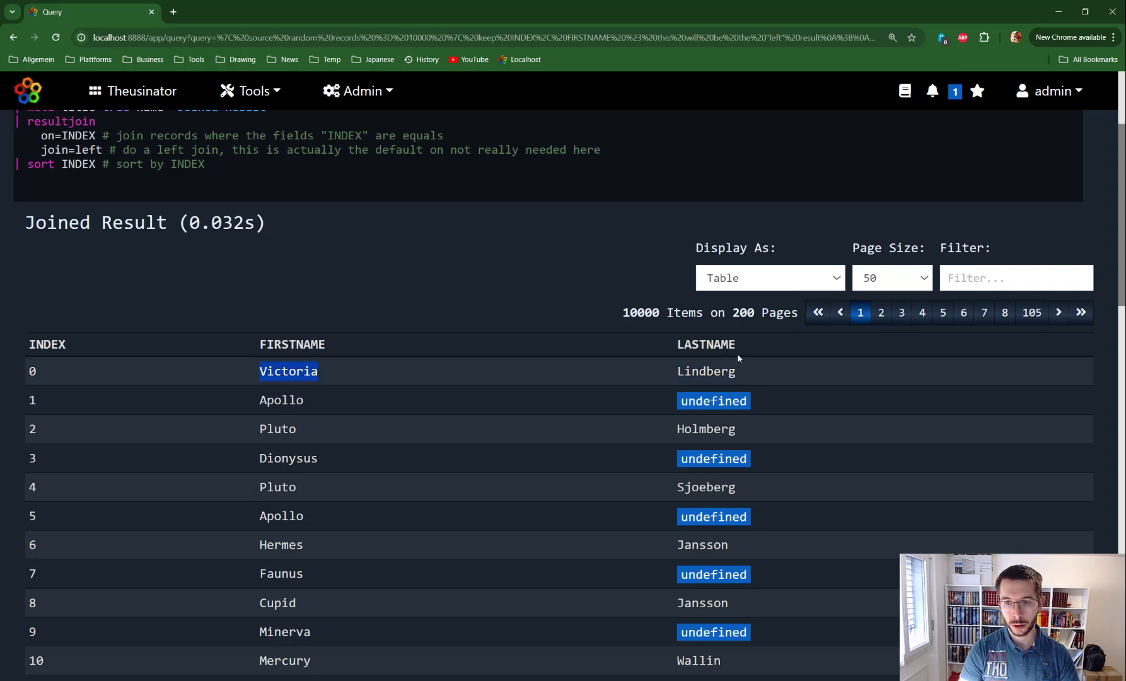
left_click(743, 372)
left_click_drag(743, 372, 630, 379)
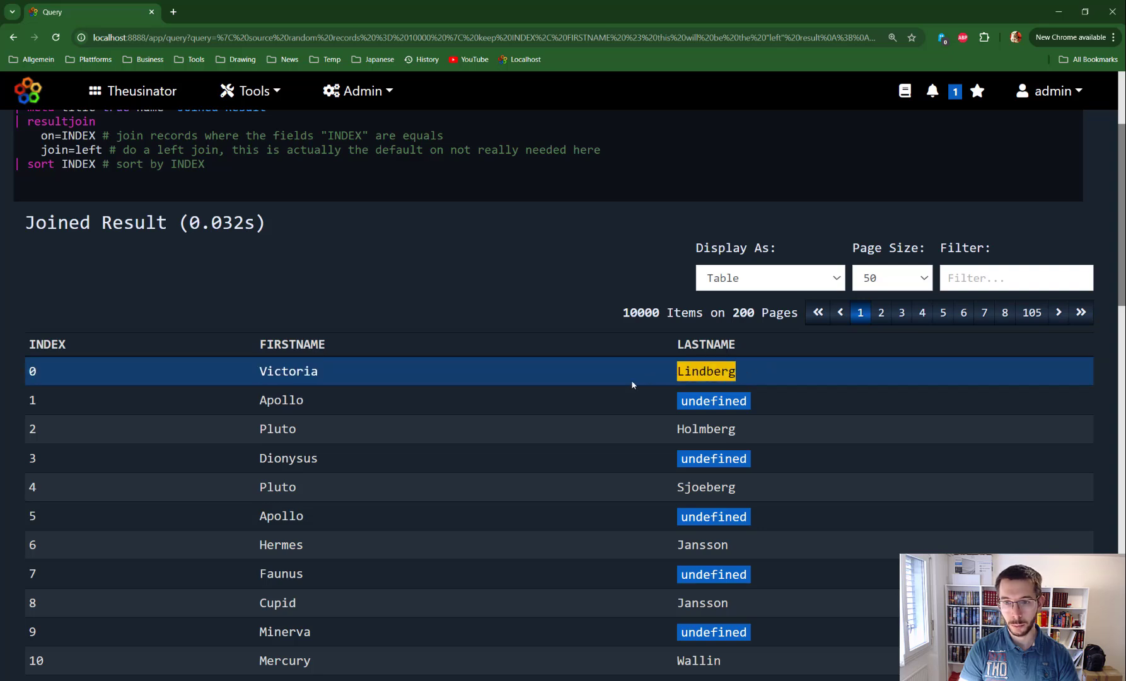
scroll(85, 371, "down", 1)
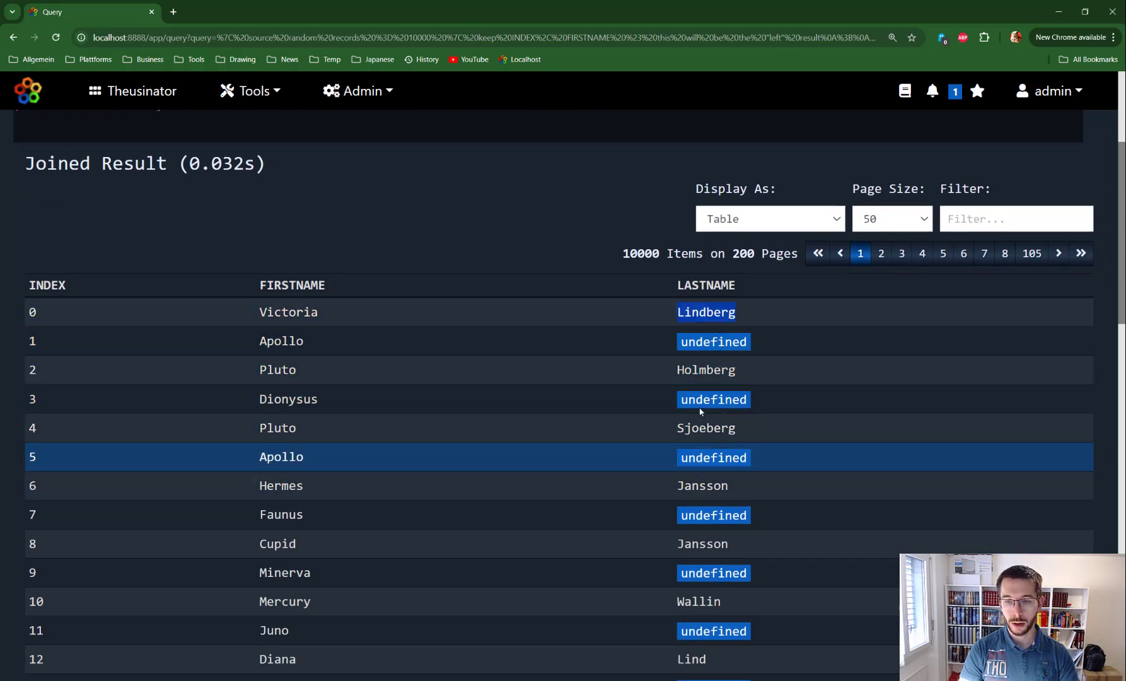
scroll(226, 423, "up", 4)
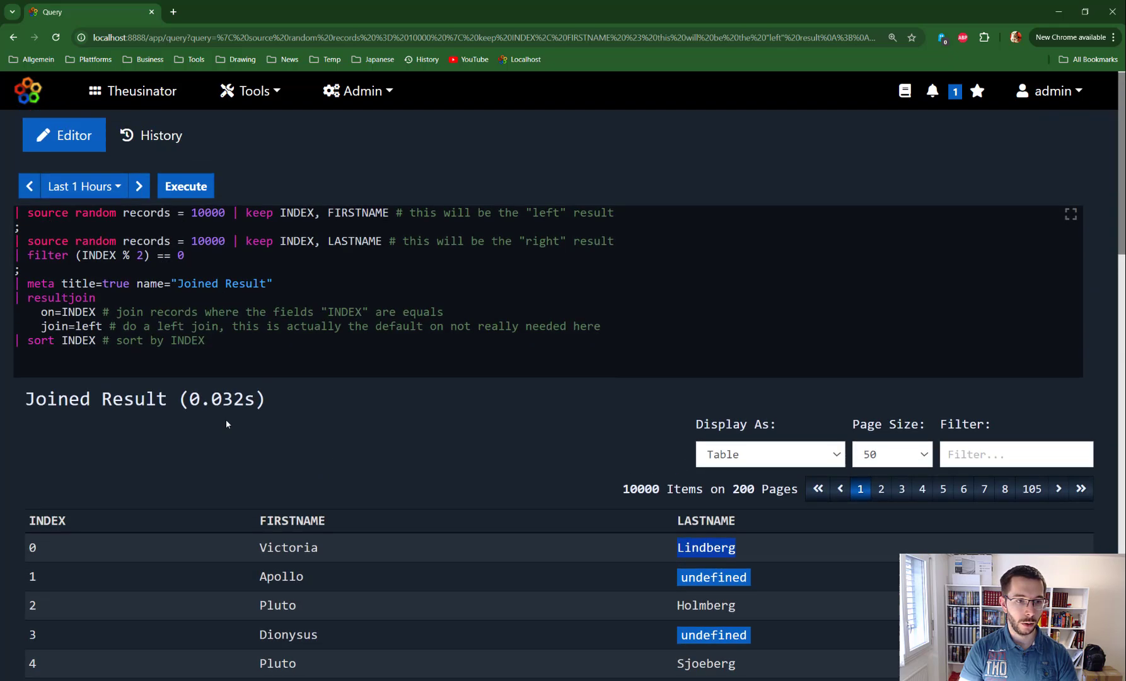
Step: Review the right query's filter condition and the fields kept by the left and right queries
left_click_drag(185, 256, 70, 256)
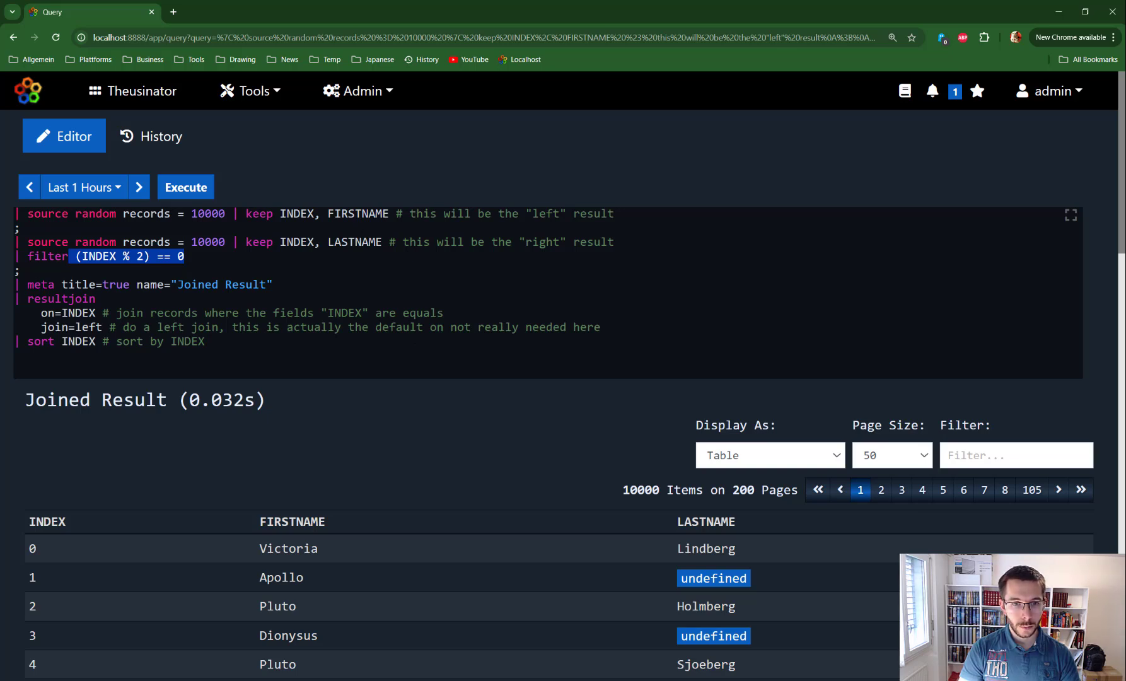
left_click(388, 215)
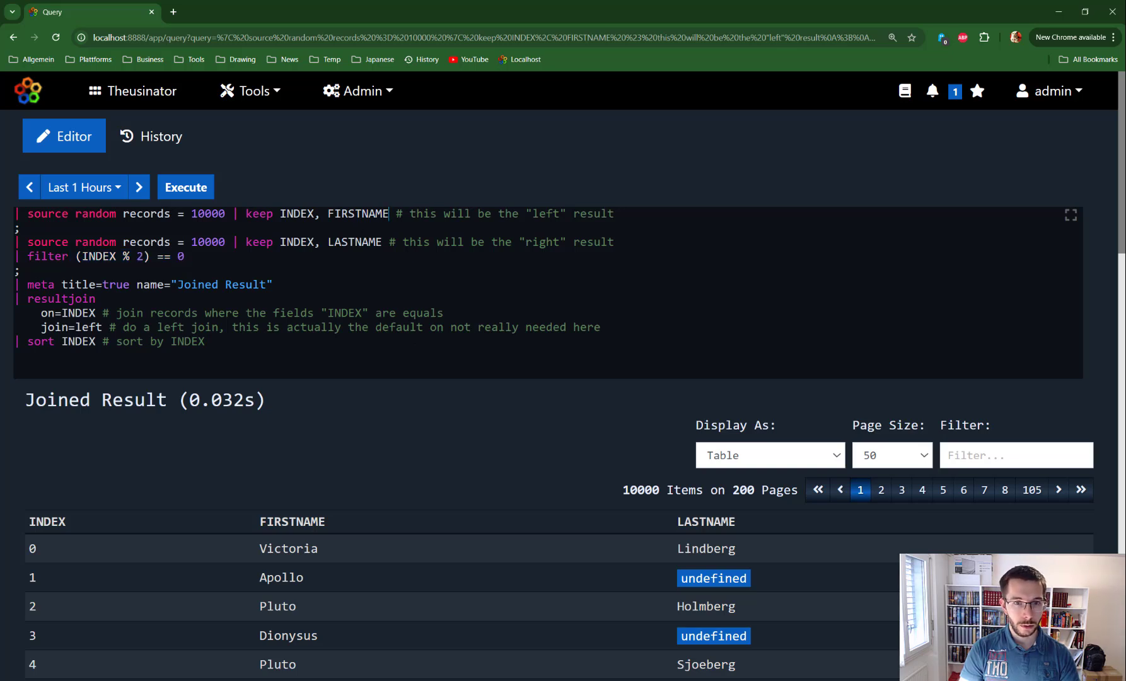
left_click_drag(389, 214, 211, 214)
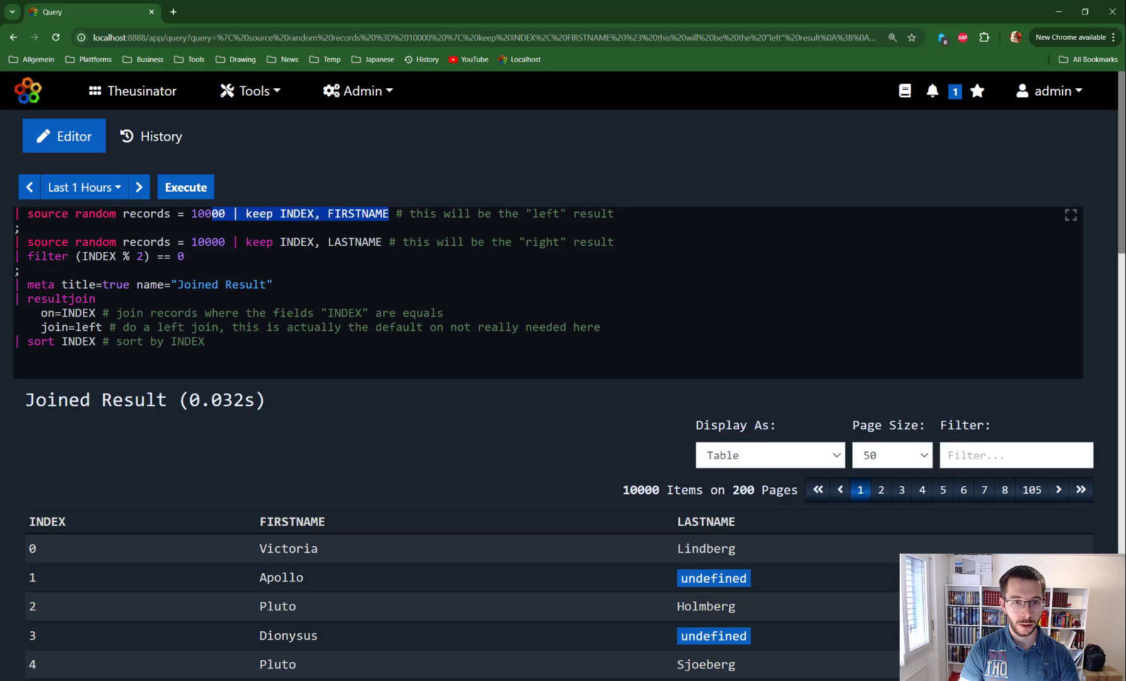
left_click_drag(389, 243, 238, 242)
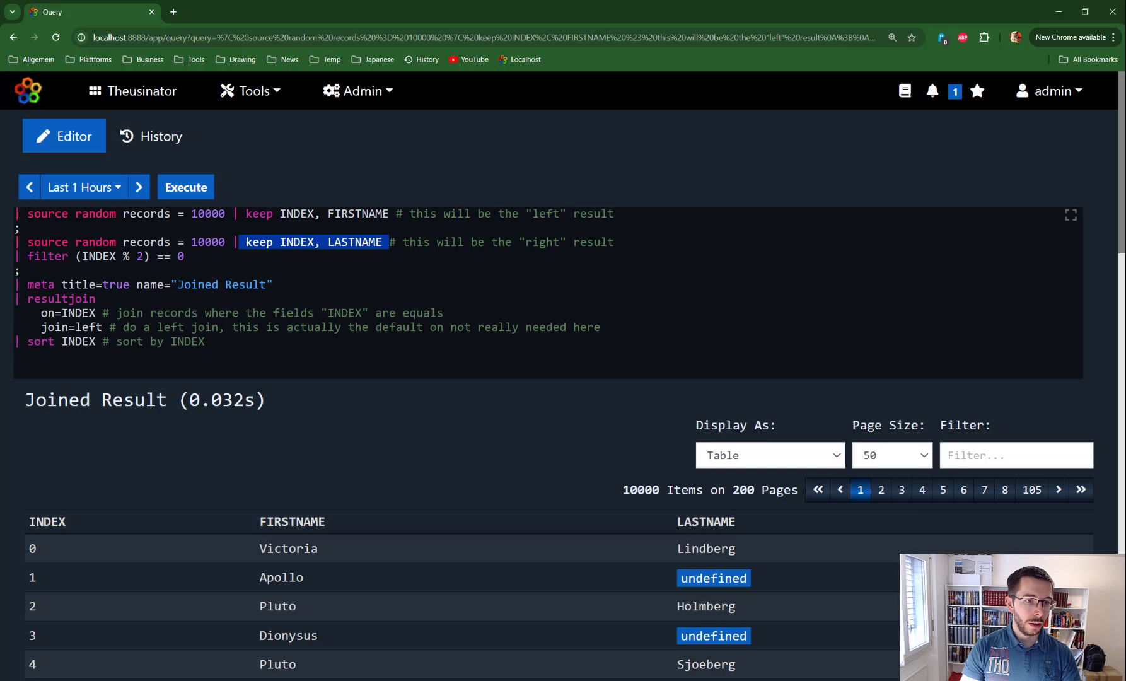
Step: Comment out the query from the separator before resultjoin onward with /* and execute it
left_click(200, 344)
type("/*")
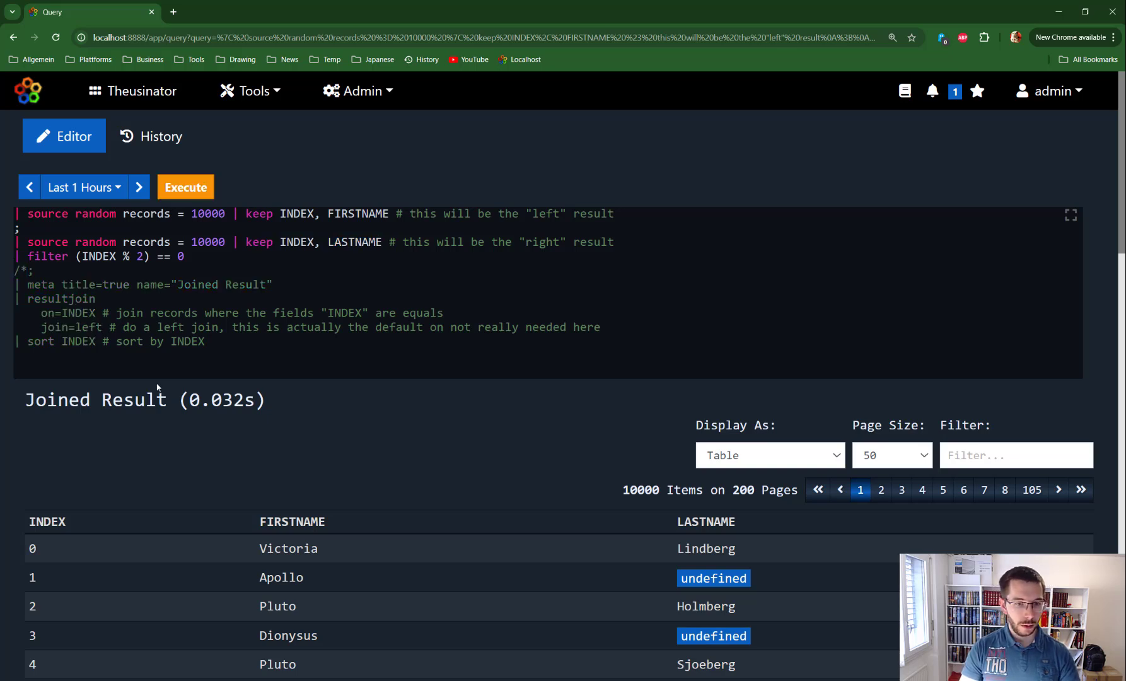
key("ctrl+Return")
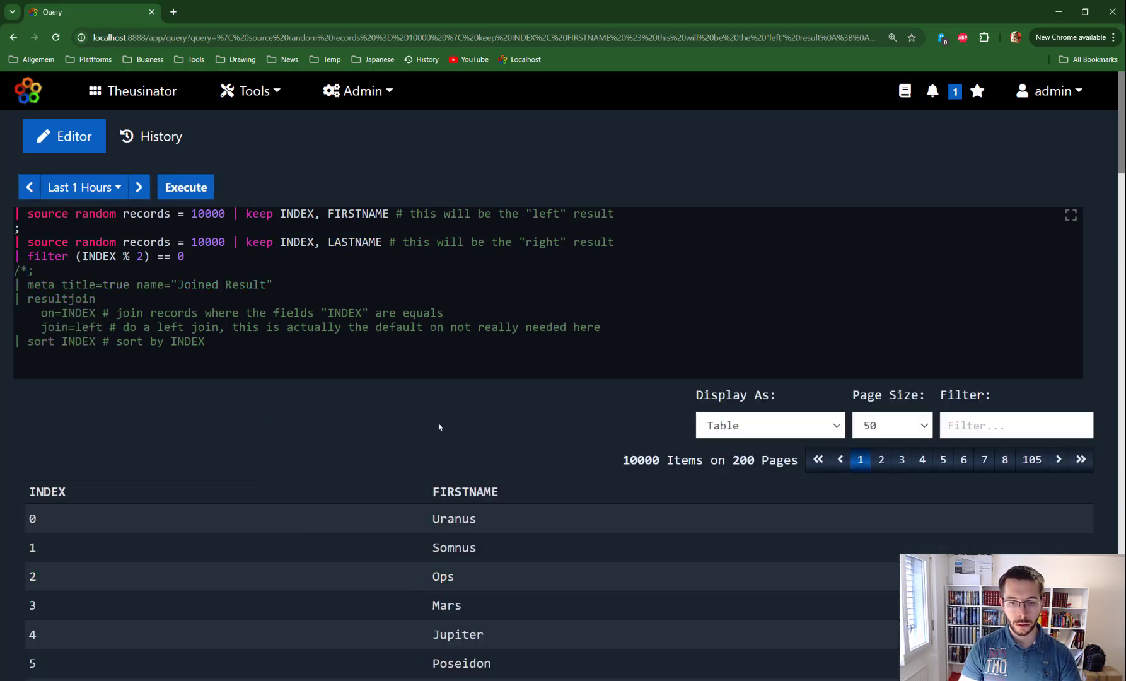
Step: Show the left result with a page size of 10 and examine the fields of the left and right result tables
scroll(704, 309, "down", 3)
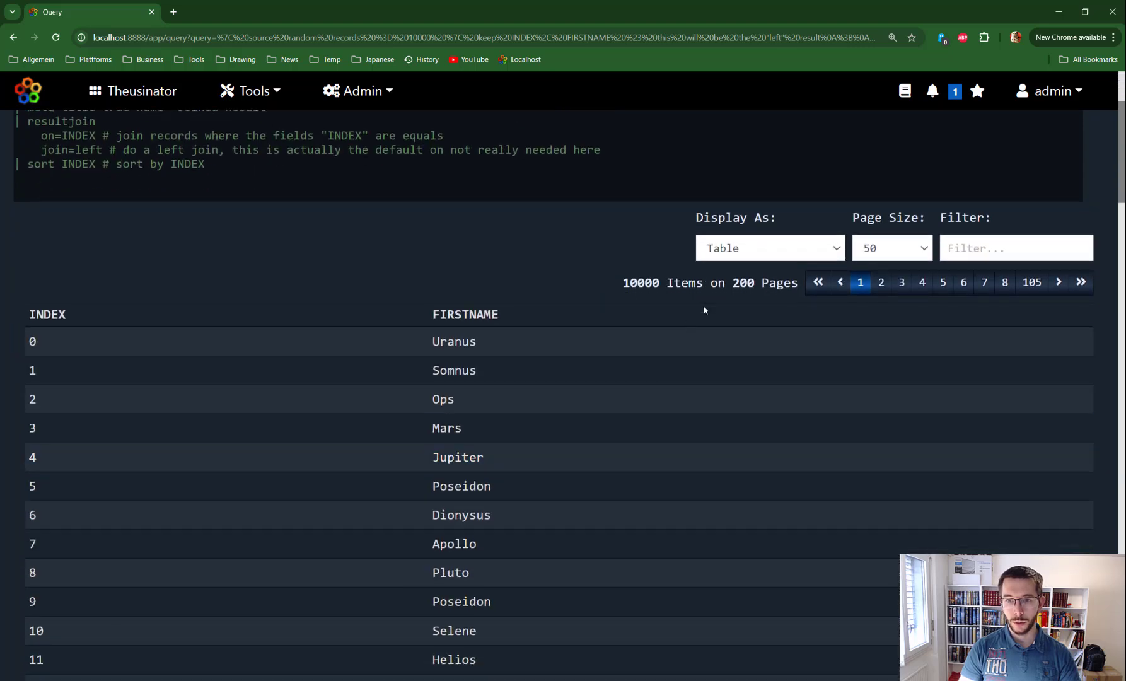
left_click(888, 252)
left_click(878, 278)
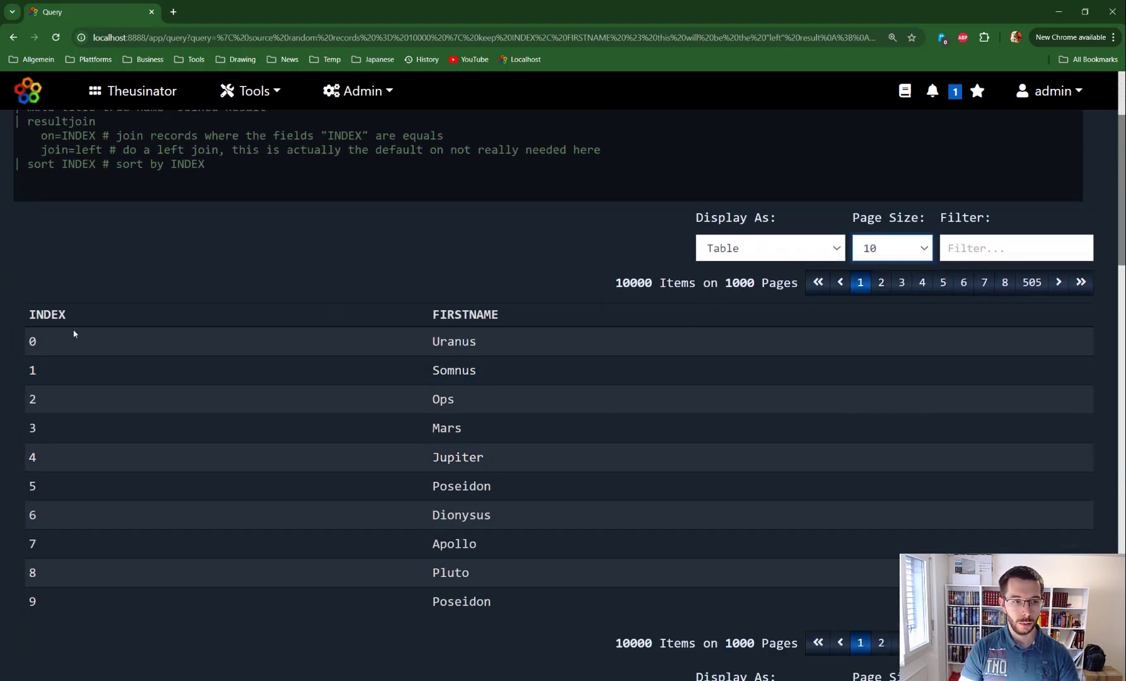
double_click(47, 314)
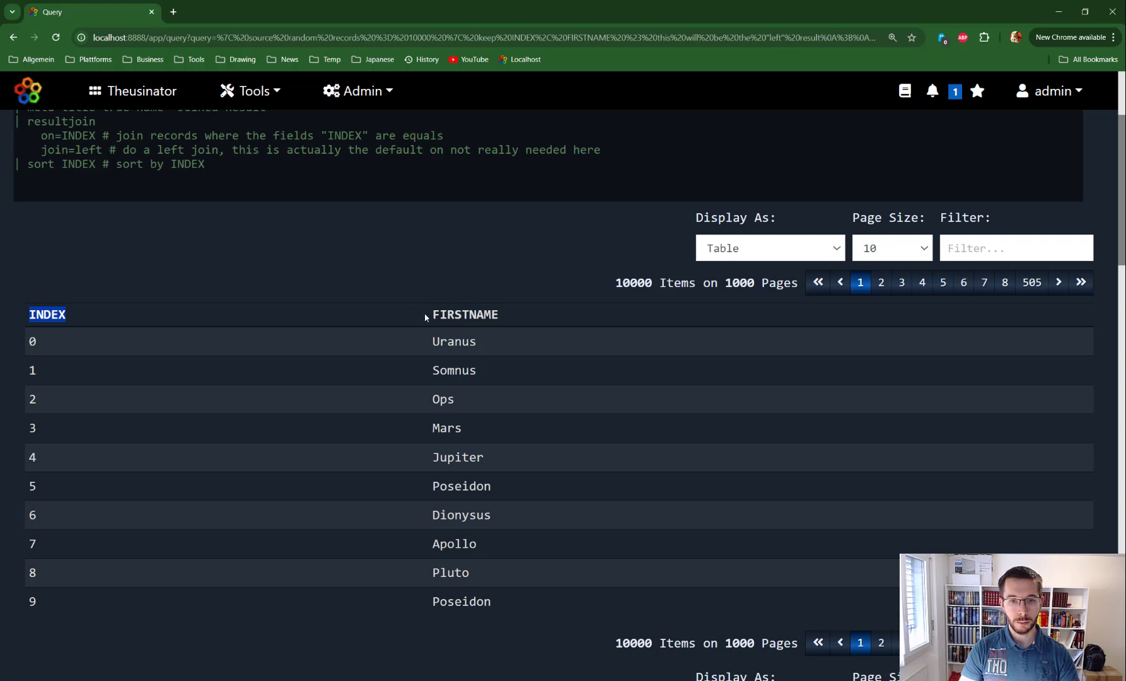
left_click_drag(511, 317, 432, 315)
scroll(497, 449, "down", 3)
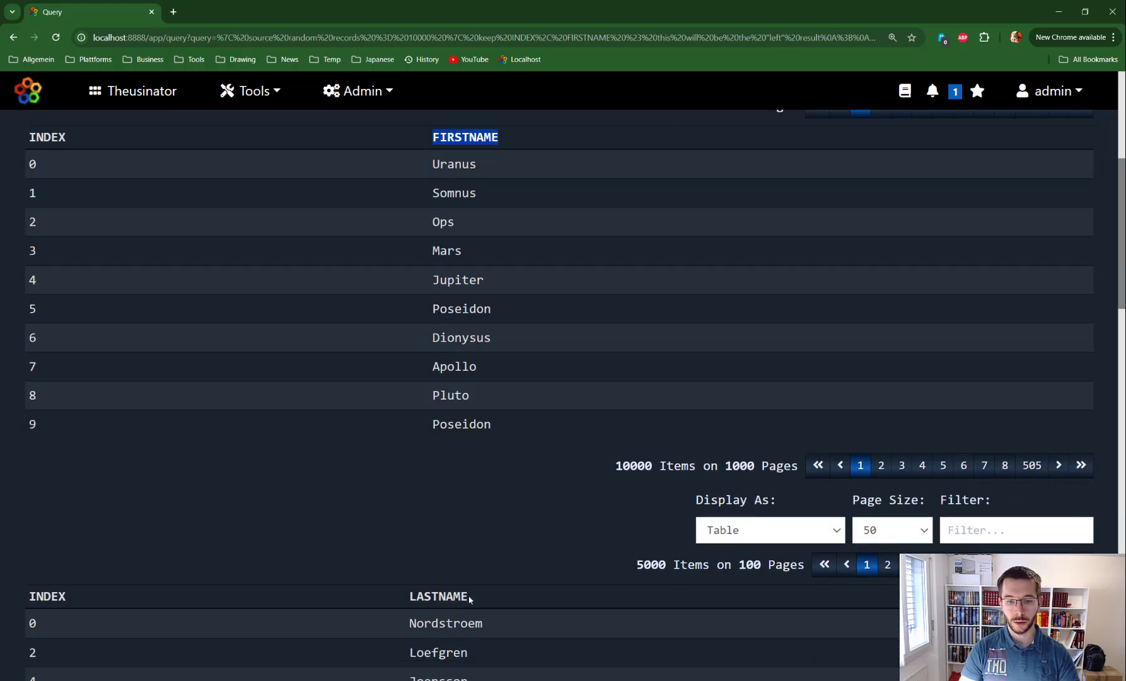
left_click_drag(470, 599, 408, 597)
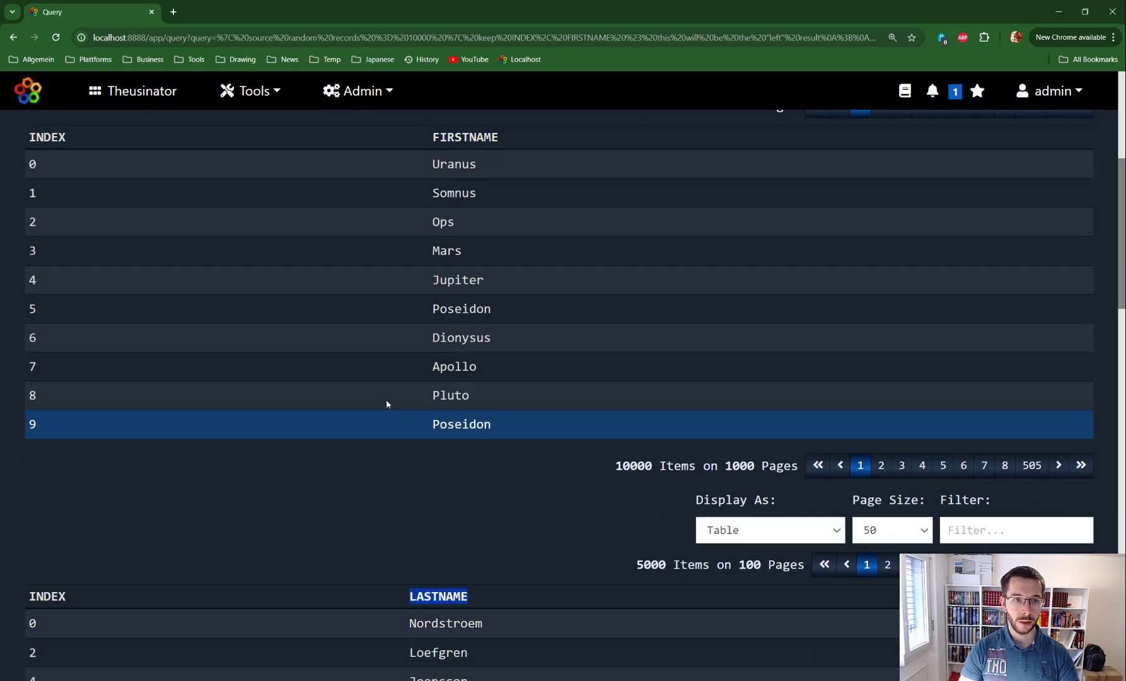
scroll(386, 402, "up", 6)
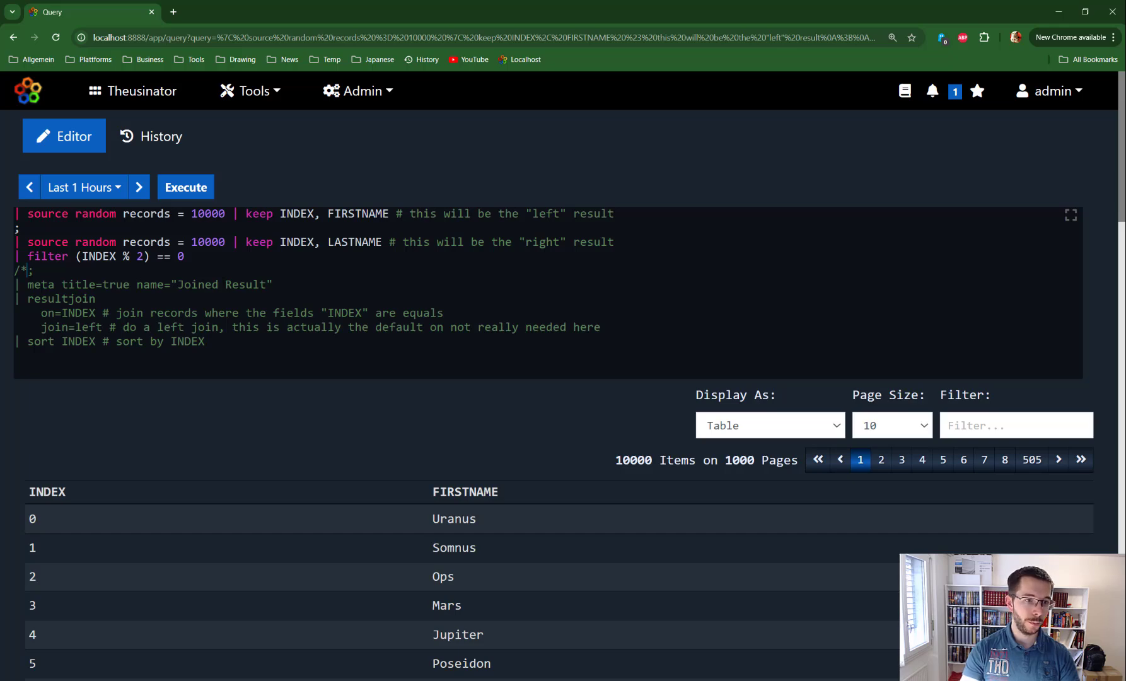
Step: Remove the /* before the resultjoin section, re-execute the query and review the joined rows
key("BackSpace")
key("BackSpace")
key("ctrl+Return")
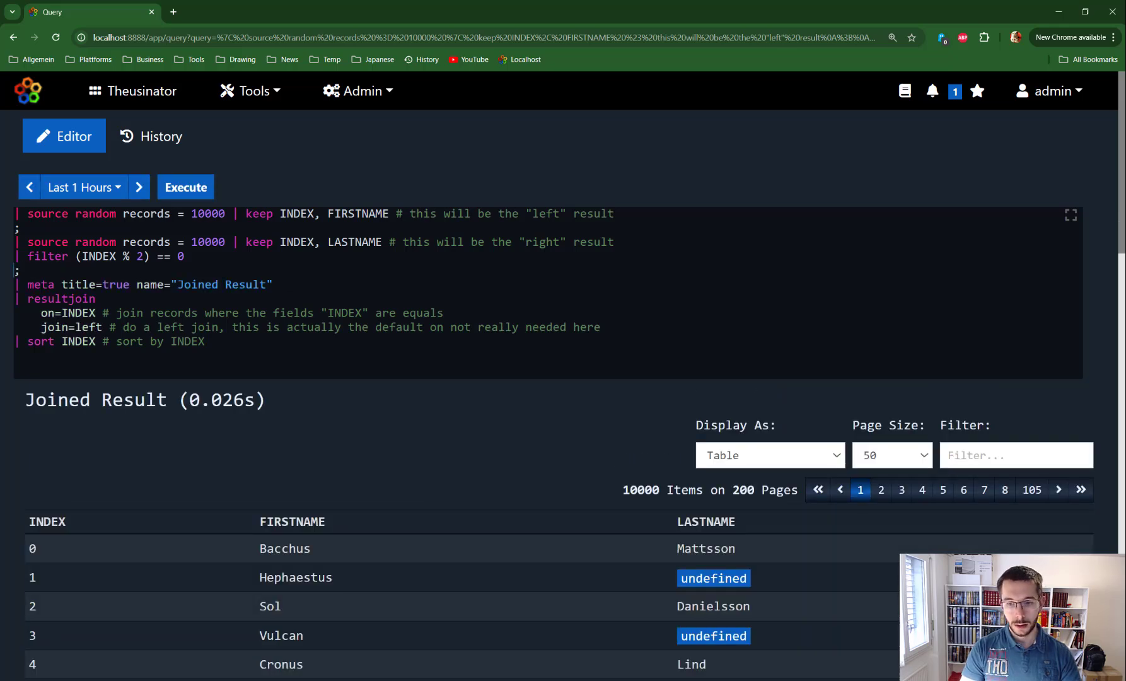
scroll(382, 440, "down", 5)
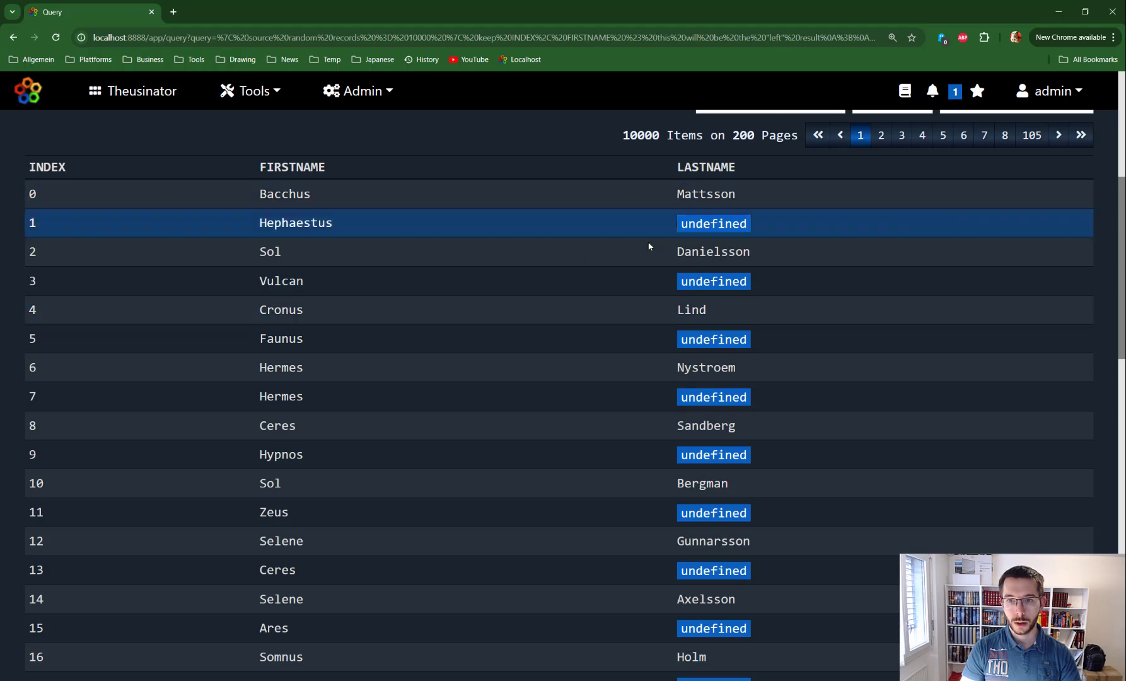
scroll(651, 244, "up", 1)
scroll(652, 245, "up", 5)
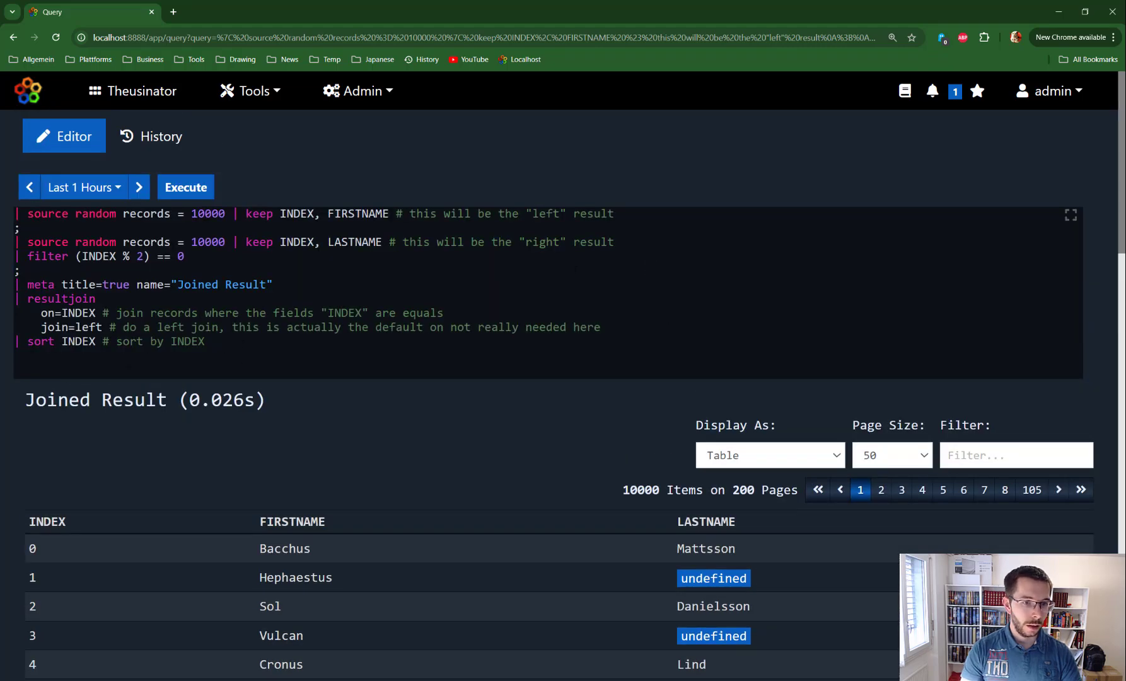
Step: Clear the whole query and enter the partial command "result" to list the available result commands
key("shift+Up")
key("shift+Up")
key("shift+Up")
key("shift+Up")
key("shift+Up")
key("shift+Up")
key("shift+Up")
key("shift+Up")
key("shift+Up")
key("shift+Up")
key("BackSpace")
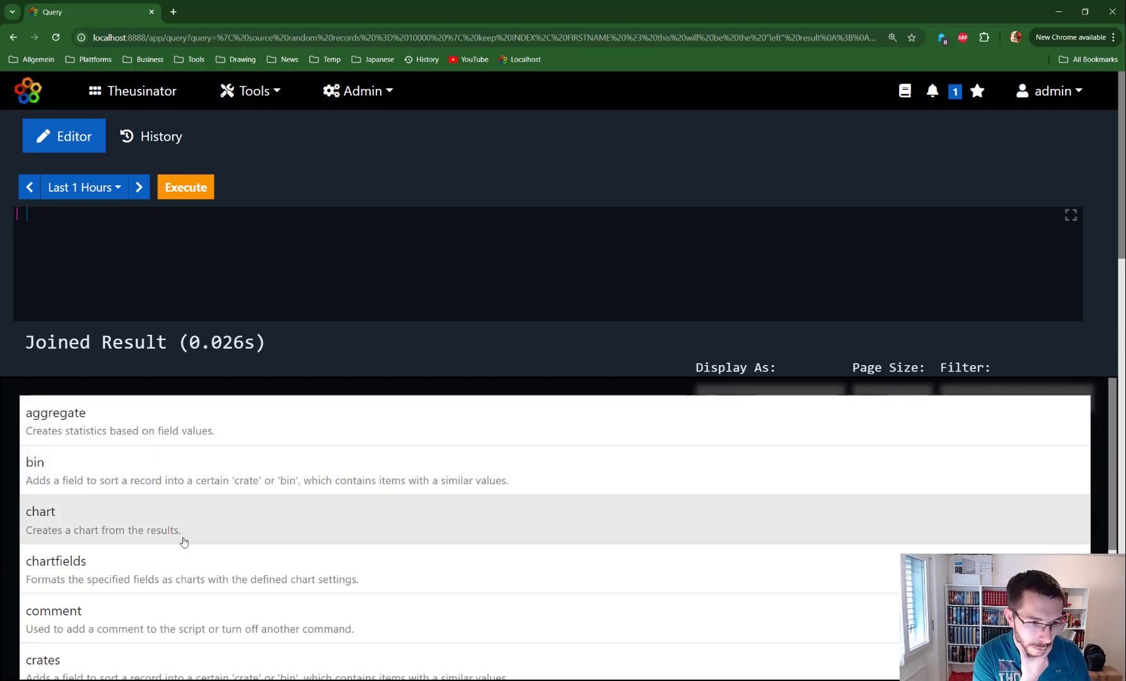
type("resu")
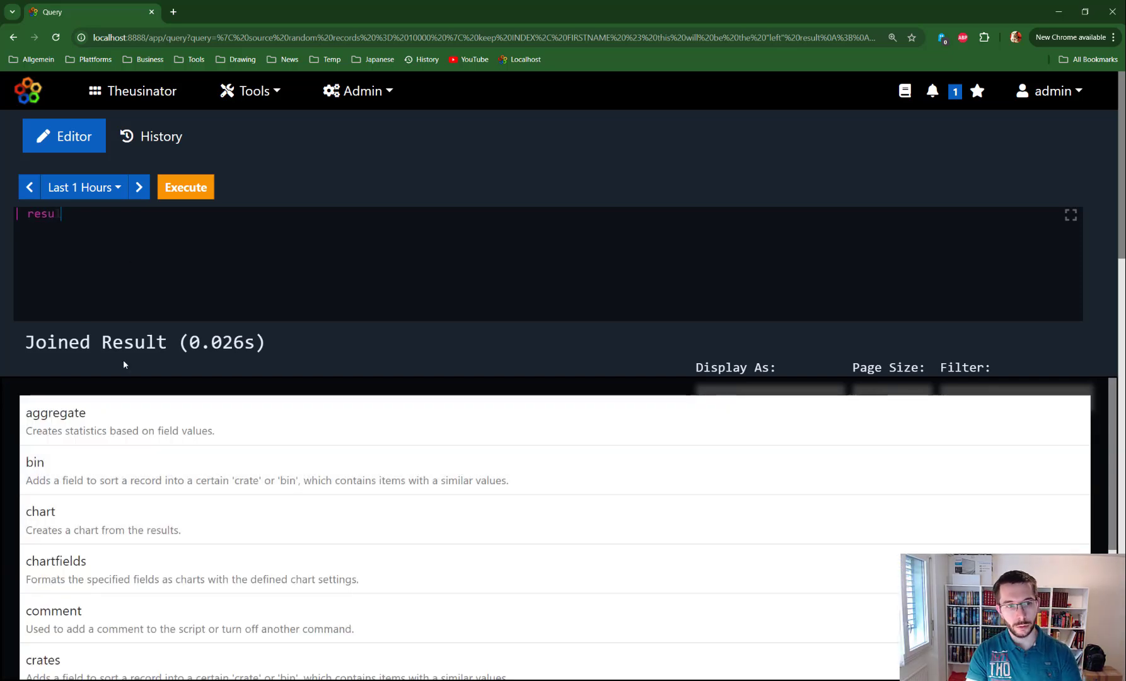
type("lt")
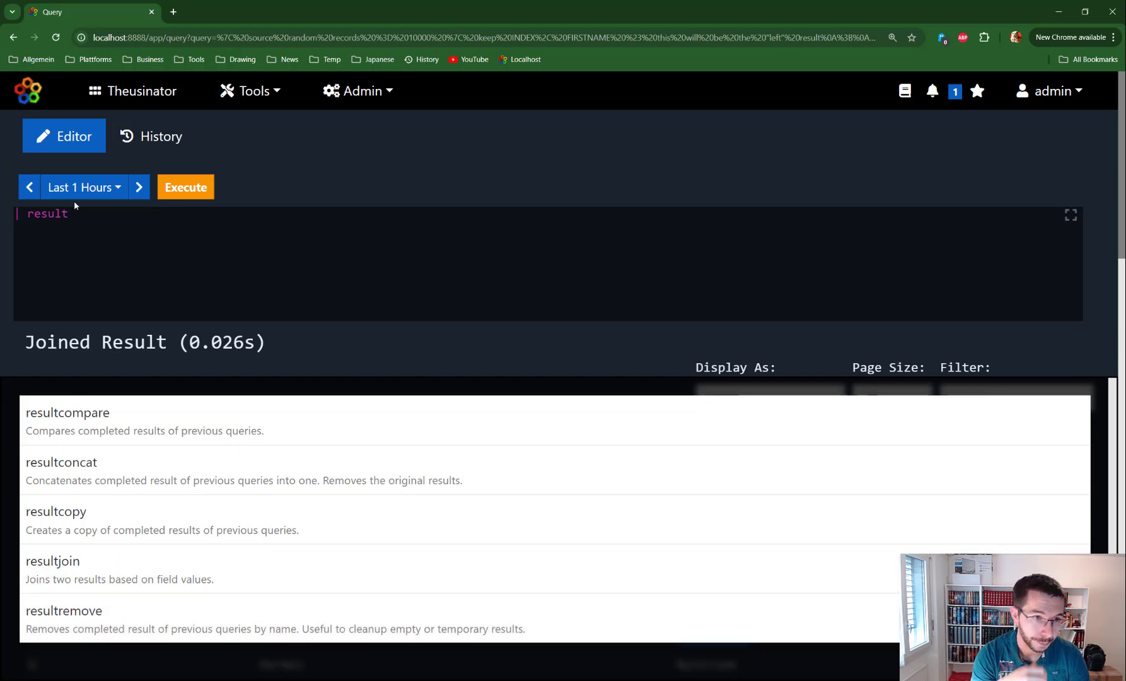
Step: Replace "result" with the percentiles command and consult its manual entry for the usage examples
left_click(48, 213)
double_click(48, 213)
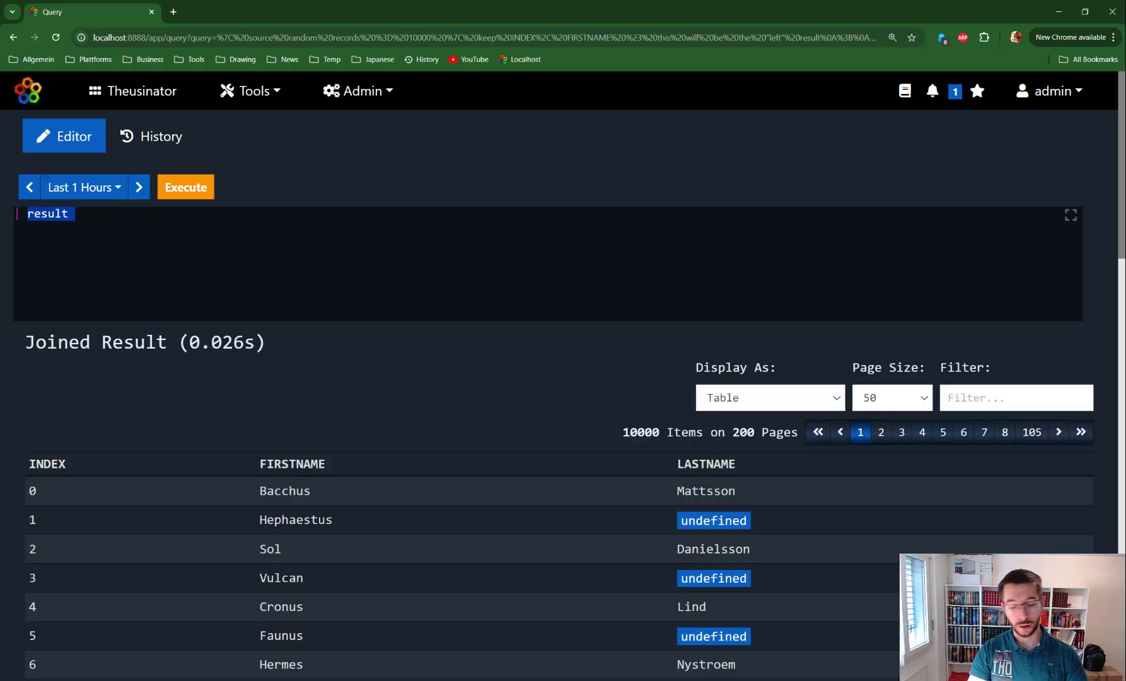
type("percentiles")
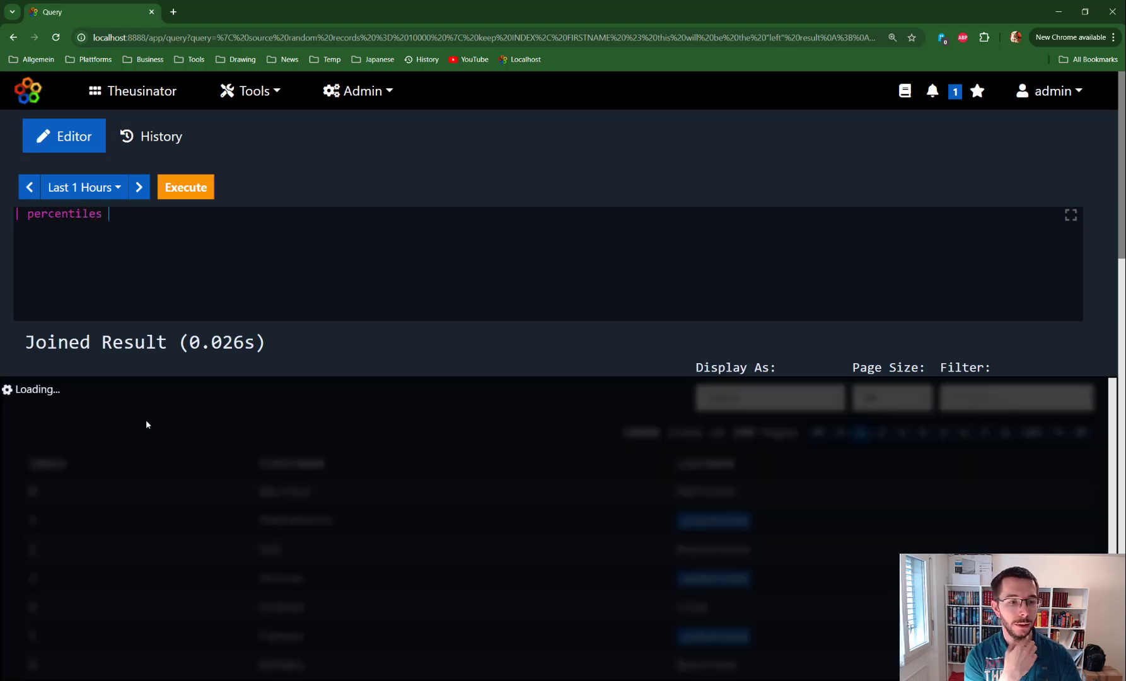
scroll(242, 467, "down", 6)
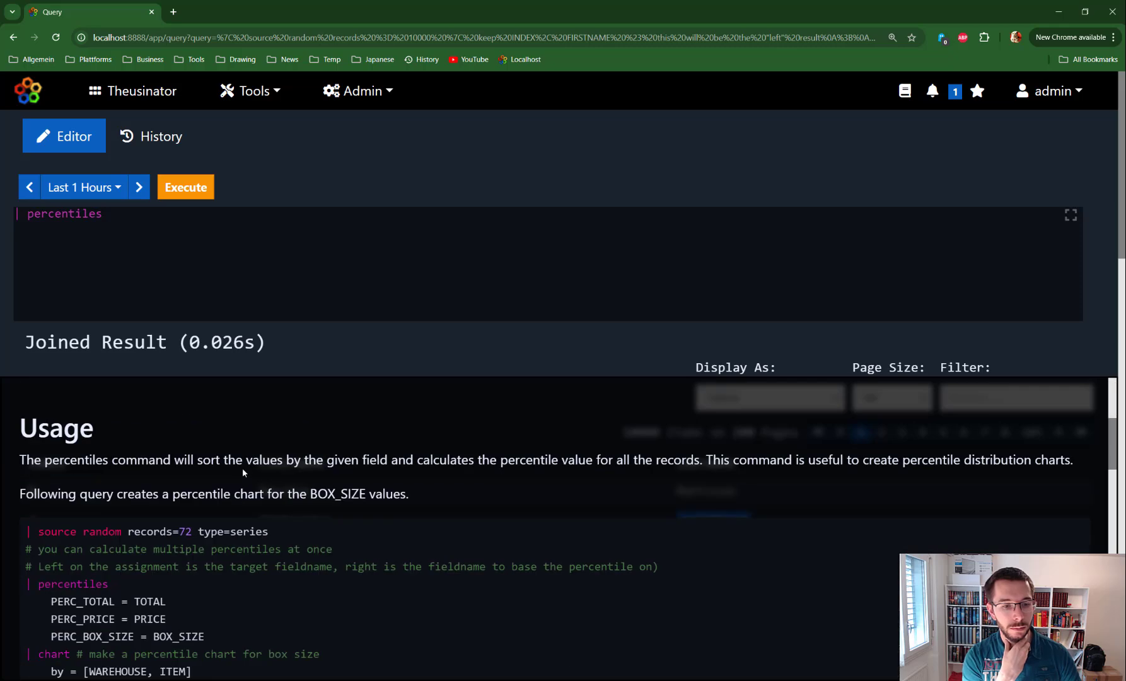
scroll(162, 473, "down", 6)
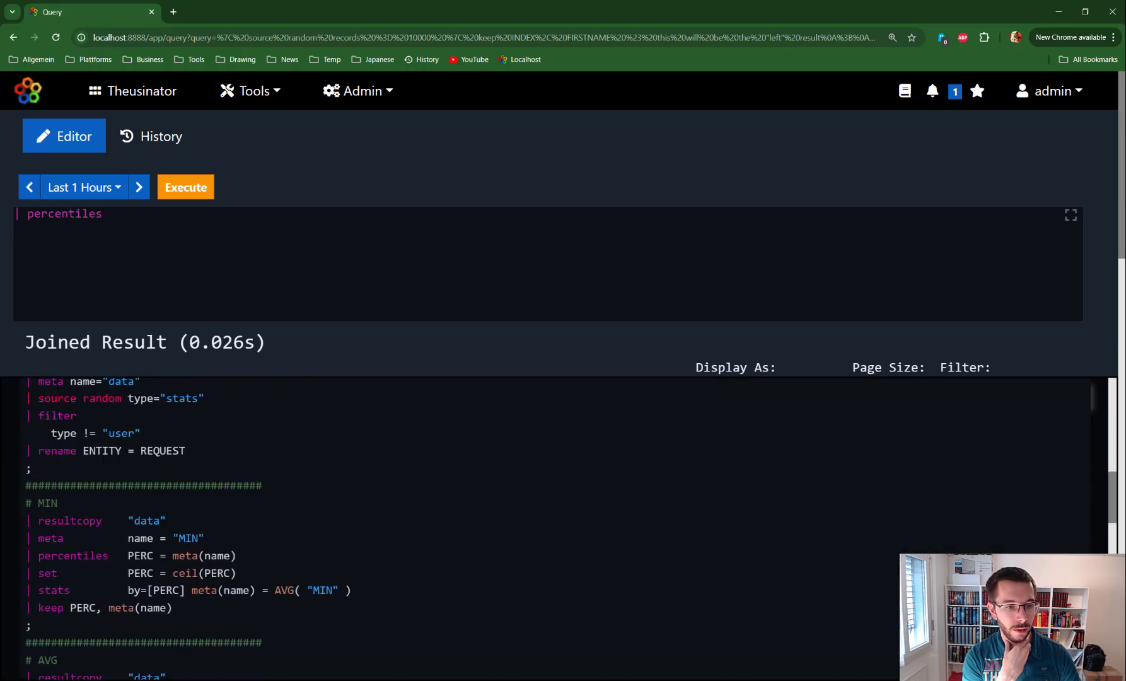
Step: Replace the query with the manual's complete percentiles example, from the "data" source query through the 500px line chart
scroll(84, 452, "up", 2)
left_click_drag(25, 474, 150, 634)
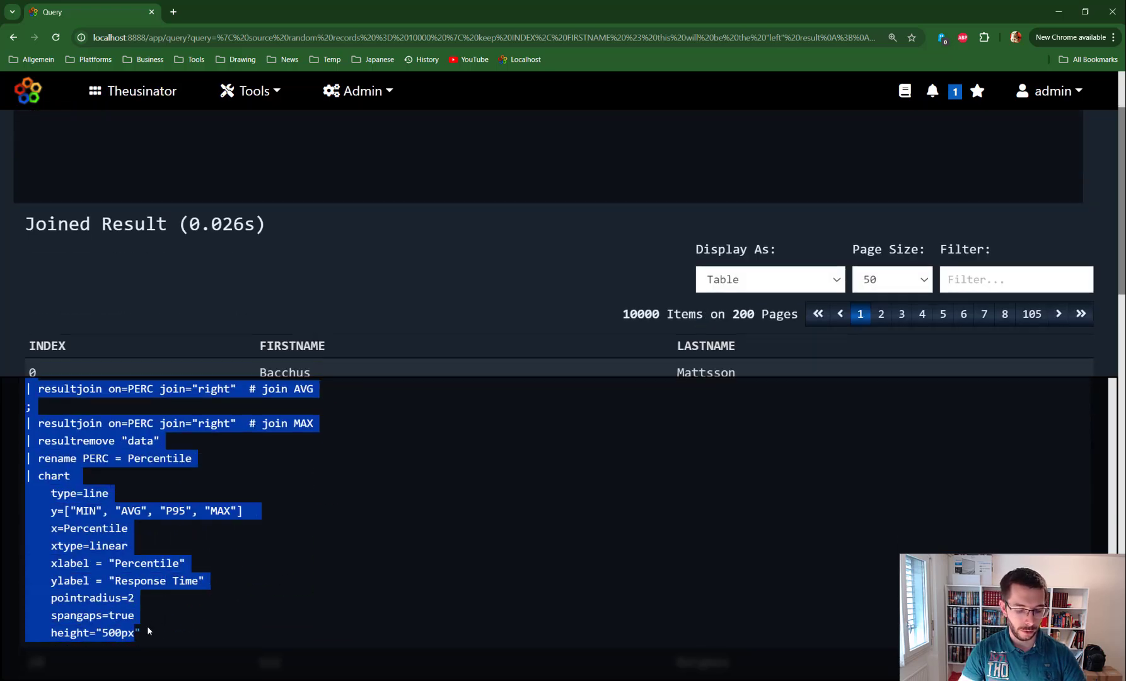
scroll(143, 289, "up", 2)
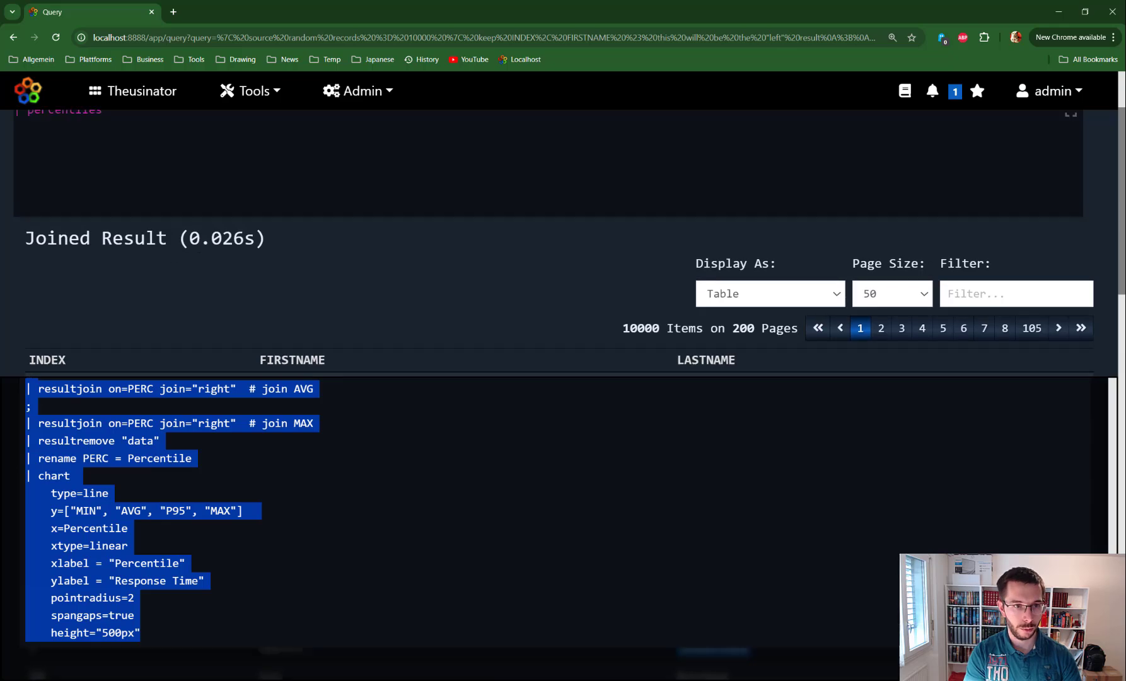
left_click(143, 252)
left_click_drag(126, 217, 15, 215)
key("ctrl+v")
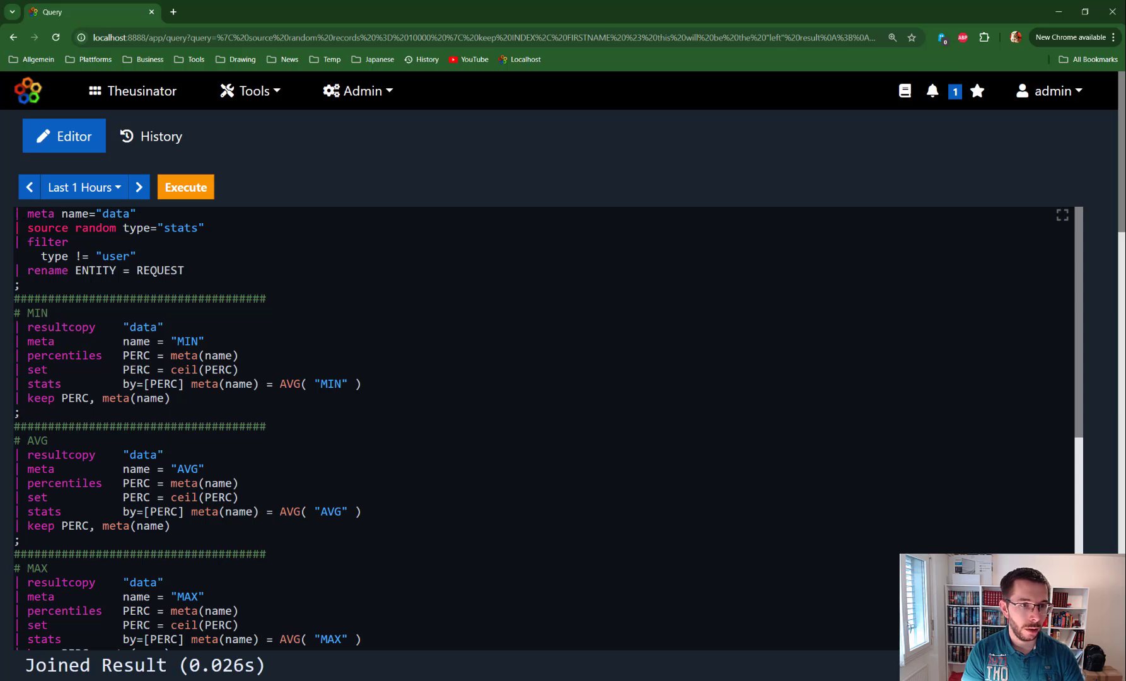
Step: Examine the source query named "data" and the resultcopy commands in the MIN, AVG and MAX sections
left_click_drag(15, 213, 185, 271)
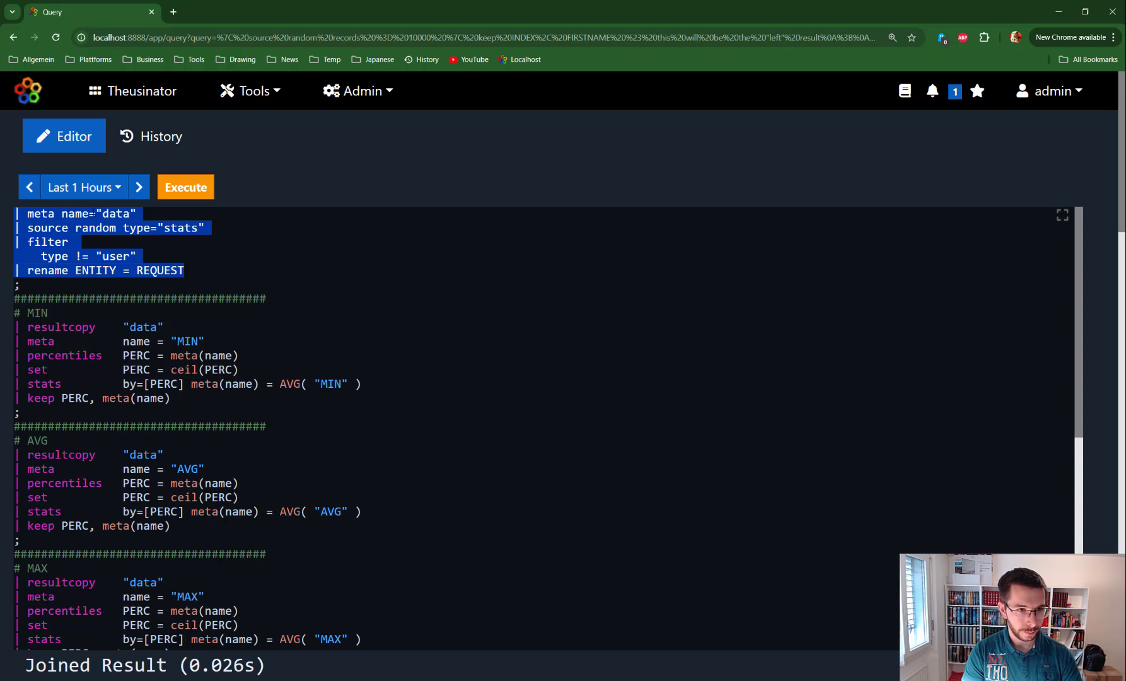
left_click(95, 214)
left_click_drag(165, 328, 5, 318)
scroll(6, 320, "down", 1)
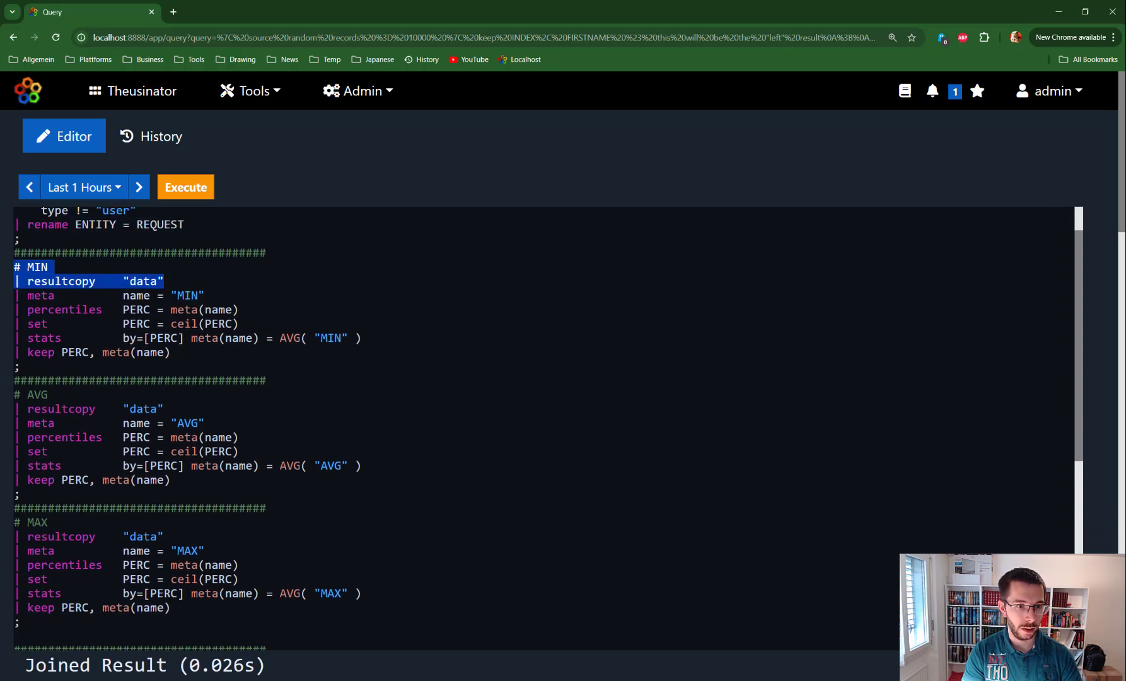
left_click_drag(165, 396, 21, 396)
scroll(22, 395, "down", 4)
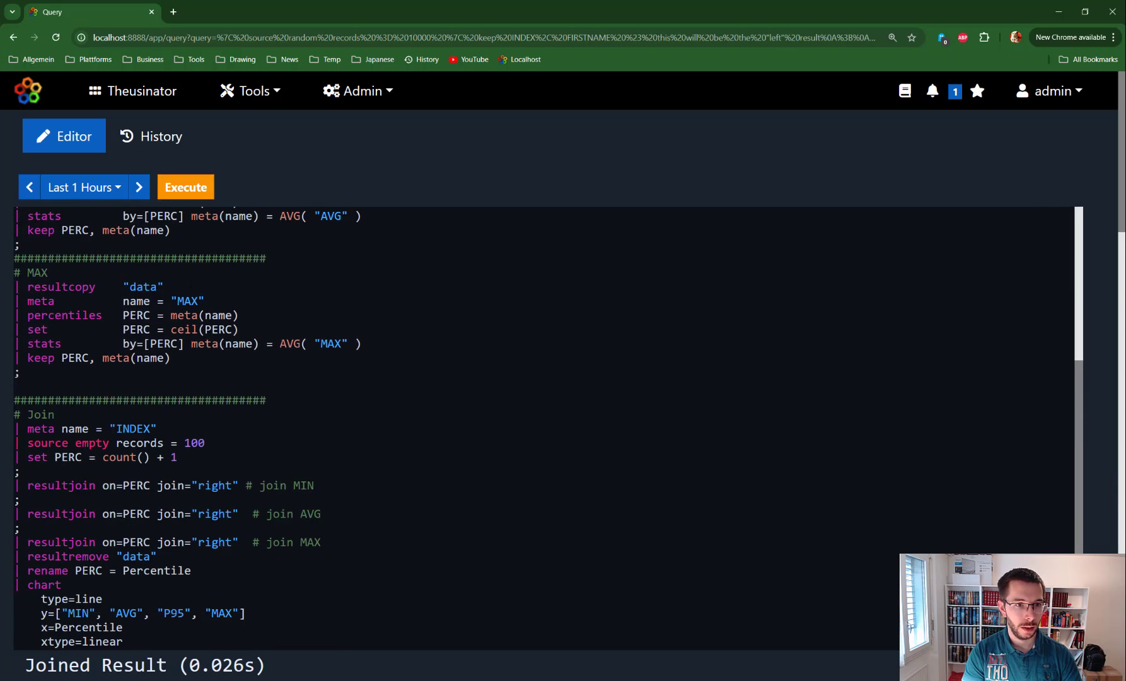
left_click_drag(166, 287, 15, 287)
scroll(16, 287, "up", 5)
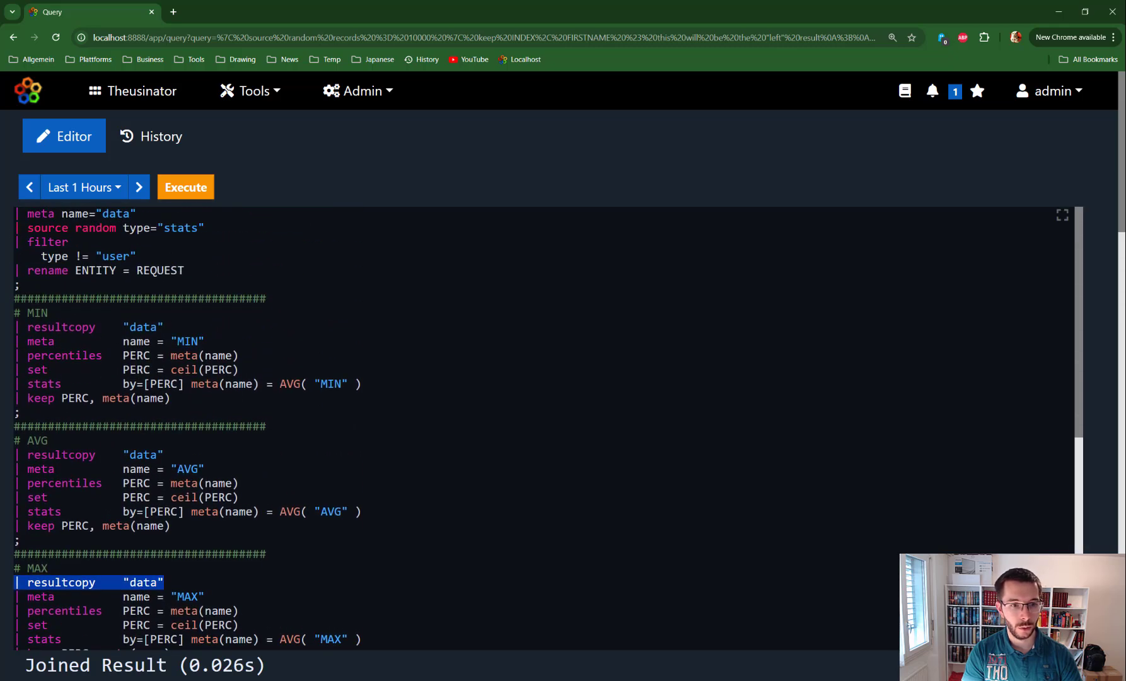
Step: Examine the percentiles command, the three right resultjoin commands on PERC, and the resultremove "data" command
left_click_drag(55, 355, 240, 356)
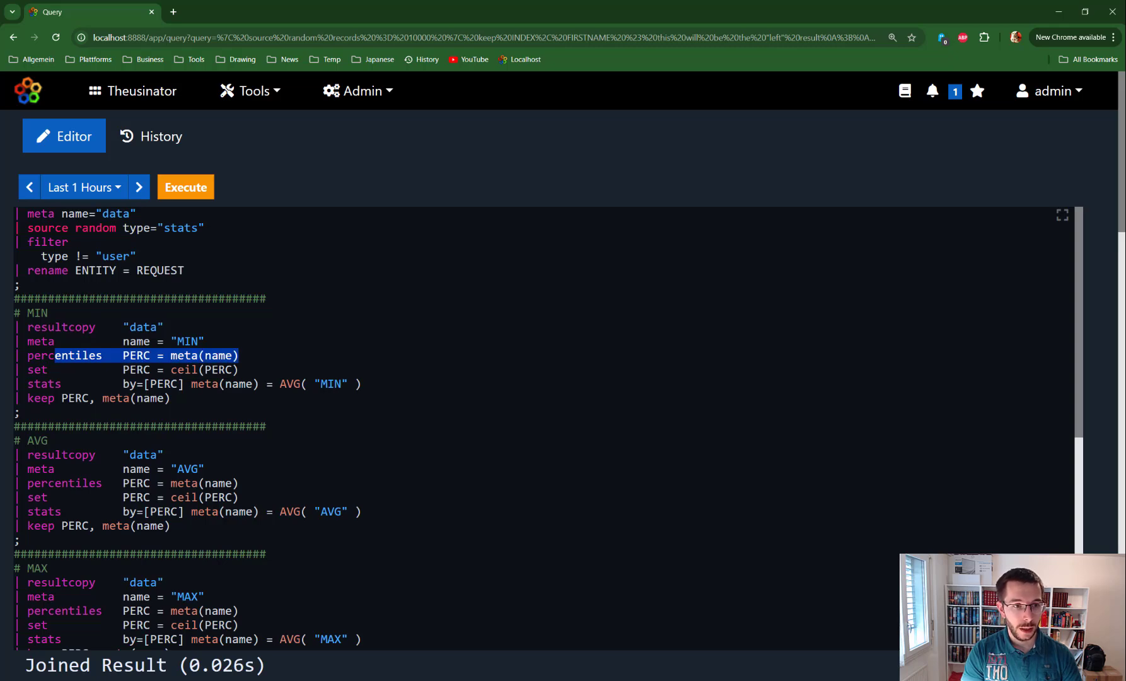
scroll(214, 356, "down", 7)
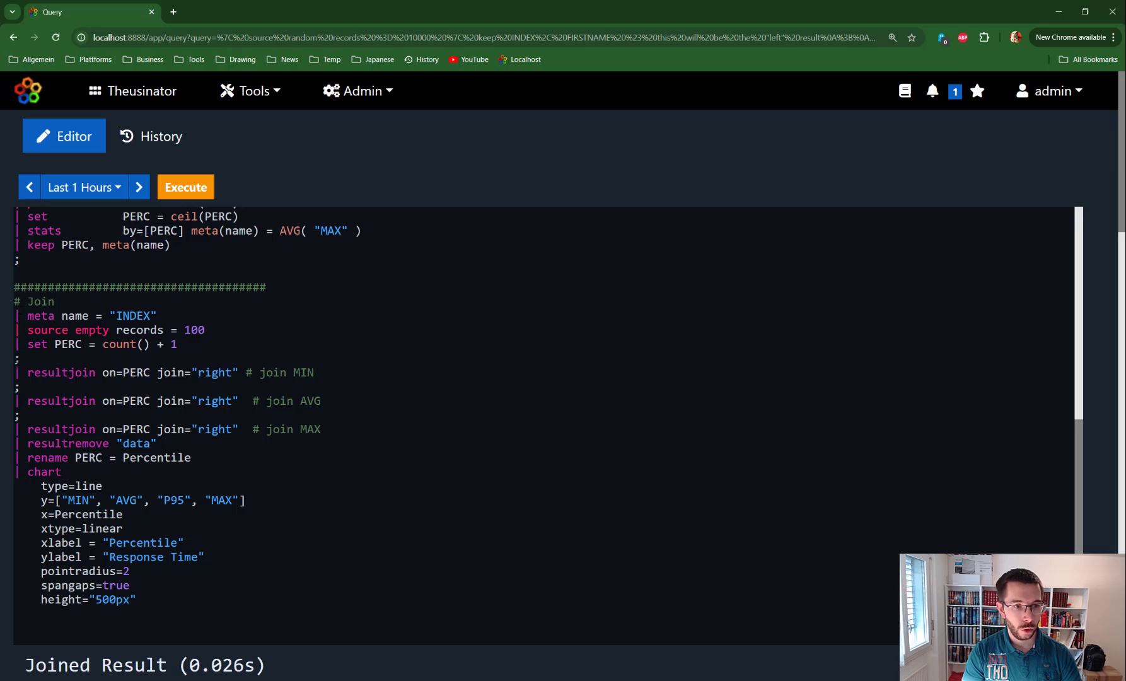
left_click_drag(14, 357, 307, 429)
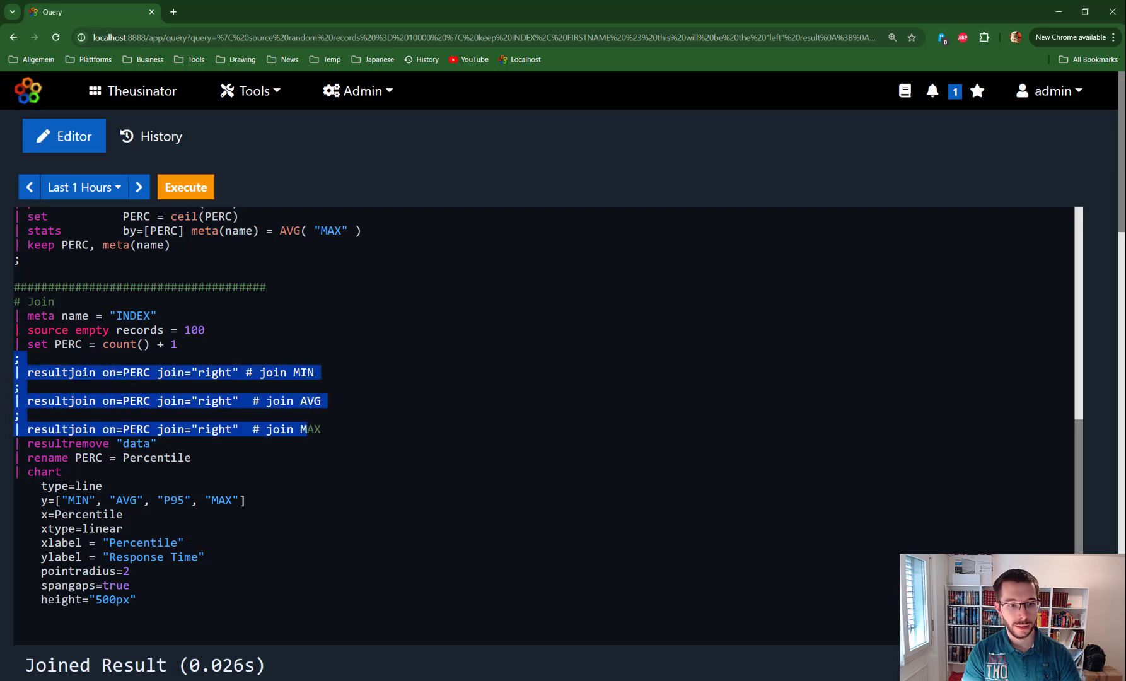
left_click_drag(157, 444, 12, 445)
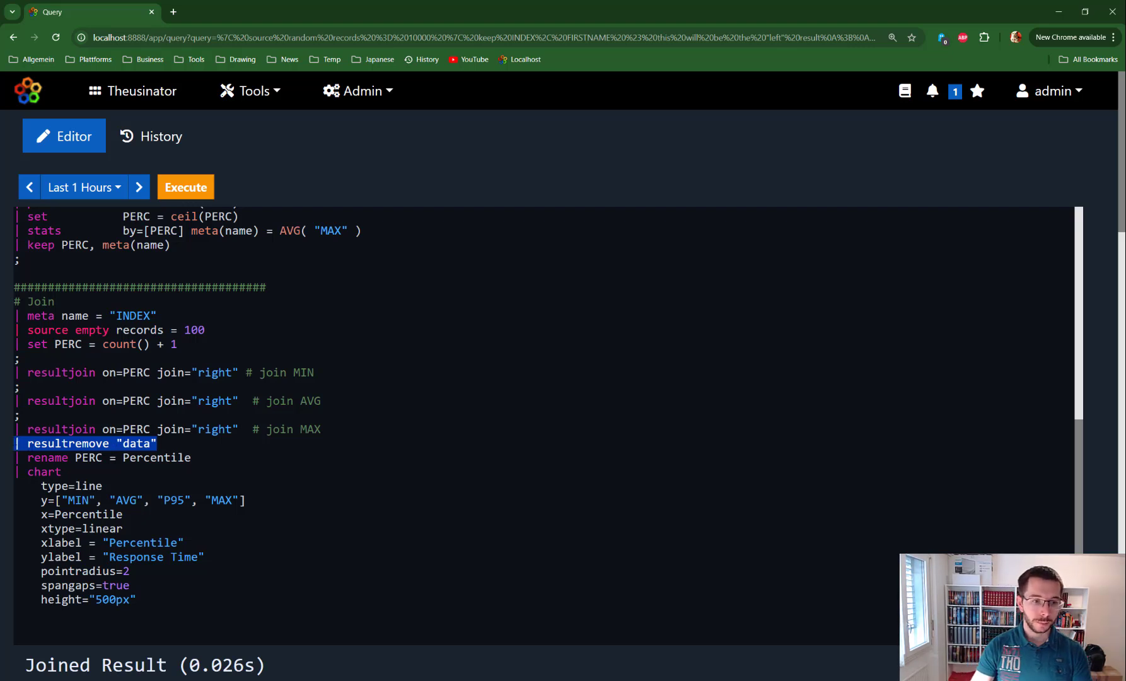
Step: Execute the percentiles query and view the resulting response time chart
left_click(14, 445)
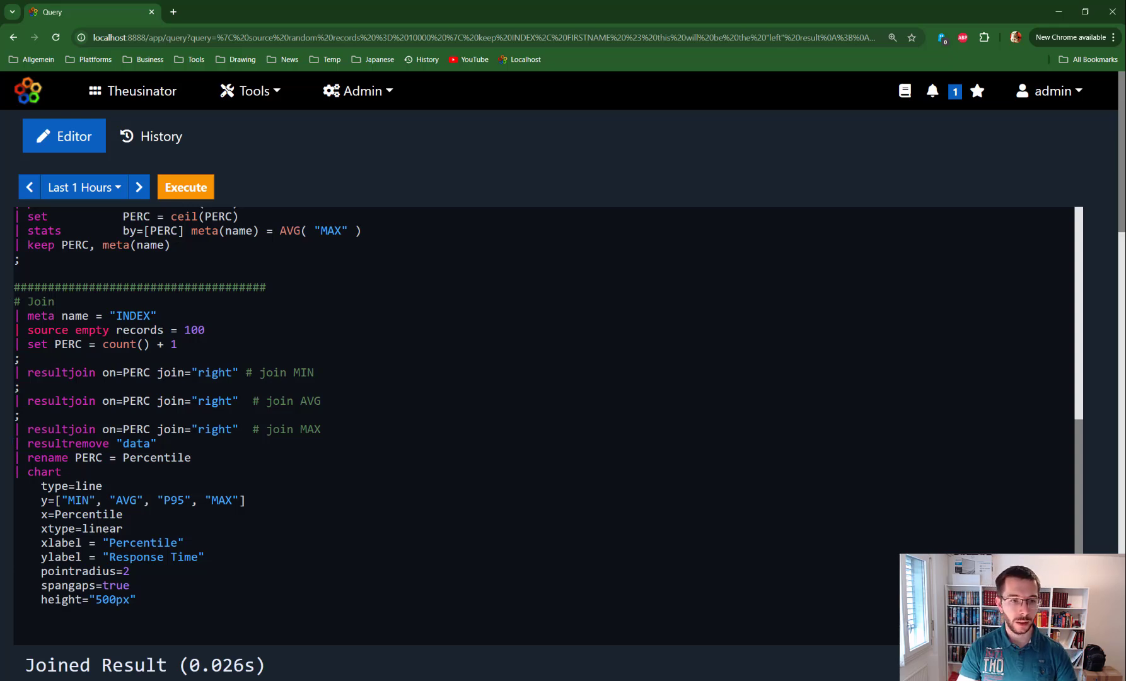
key("ctrl+Return")
scroll(502, 583, "down", 7)
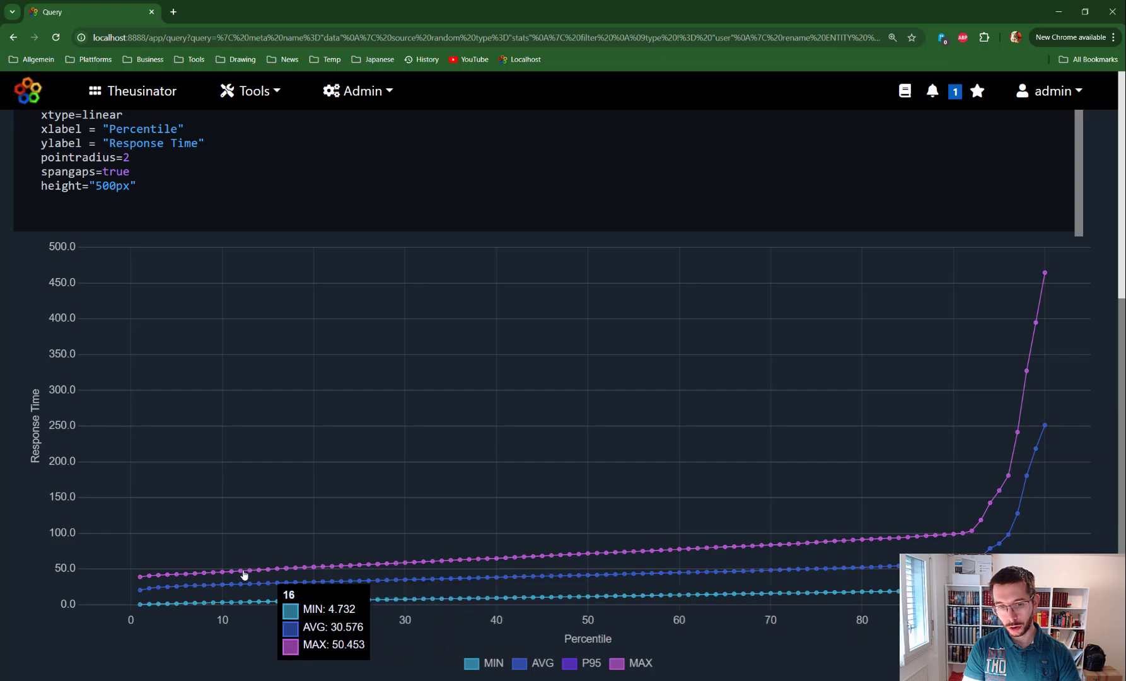
Step: Re-execute the query with the resultremove "data" line commented out, and set the data table's page size to 10
scroll(814, 507, "up", 5)
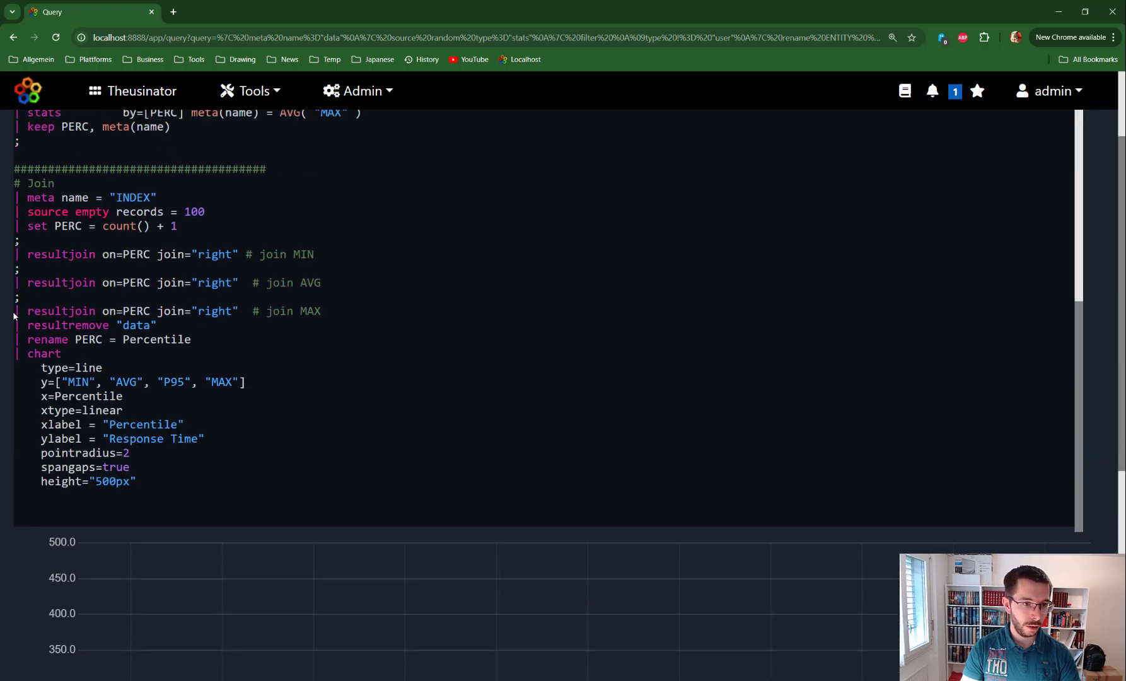
type("#")
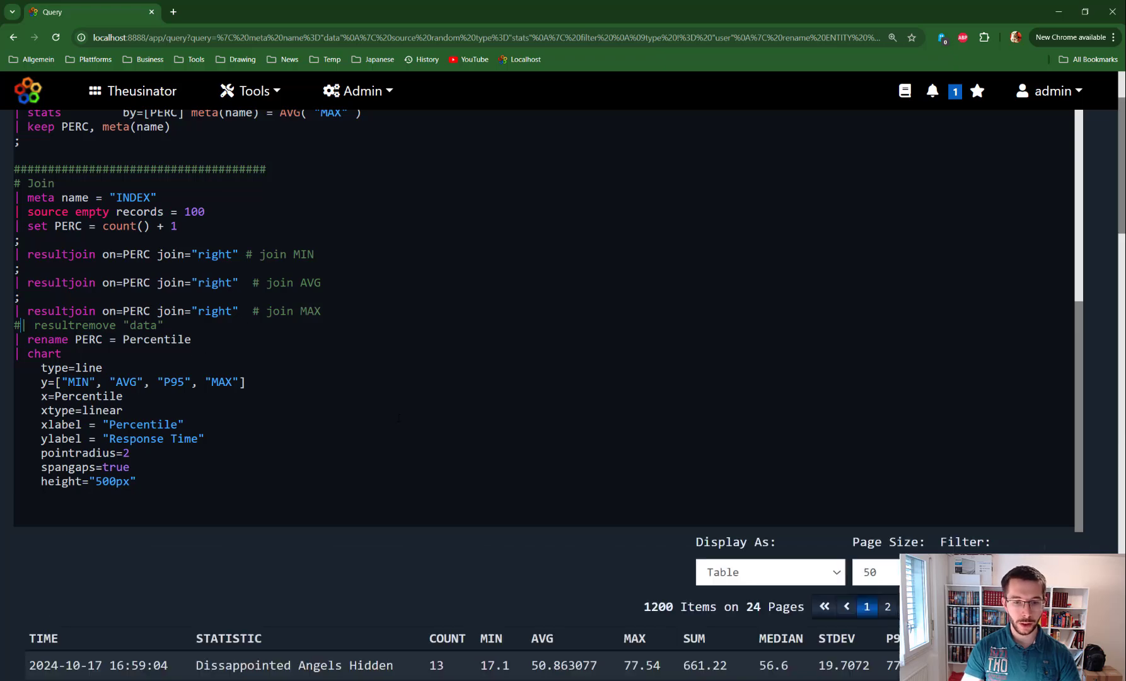
scroll(469, 571, "down", 4)
left_click(889, 340)
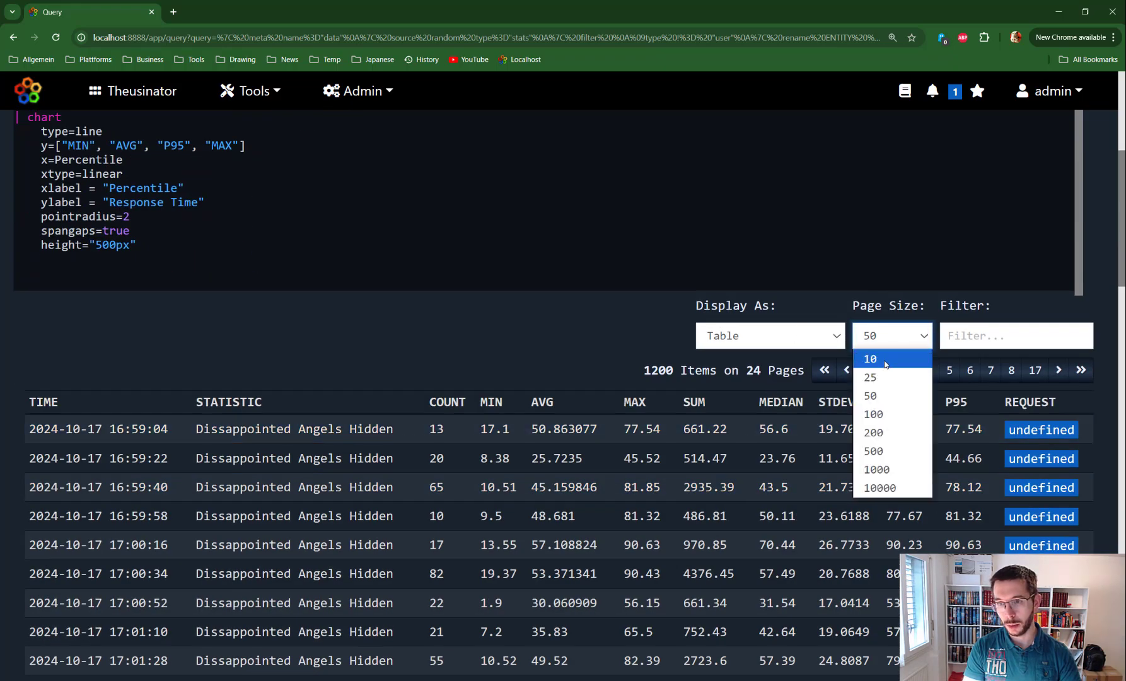
left_click(886, 363)
scroll(315, 467, "down", 6)
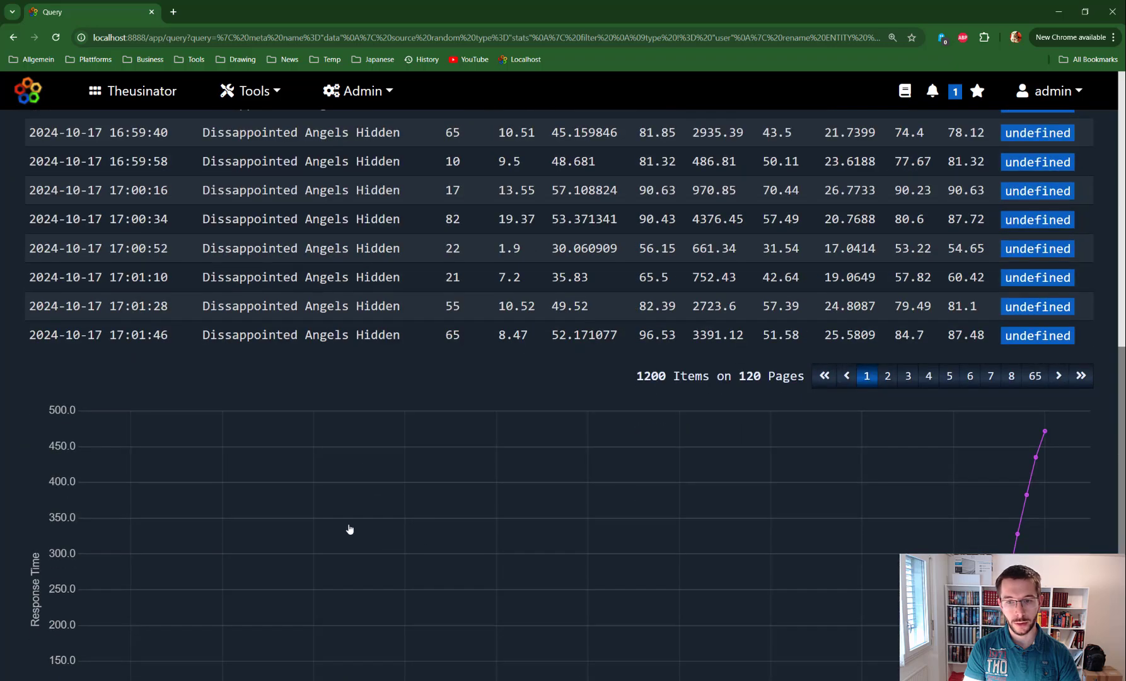
Step: Uncomment the resultremove "data" line after the MAX join and re-execute the query to view the percentile chart
scroll(875, 357, "down", 4)
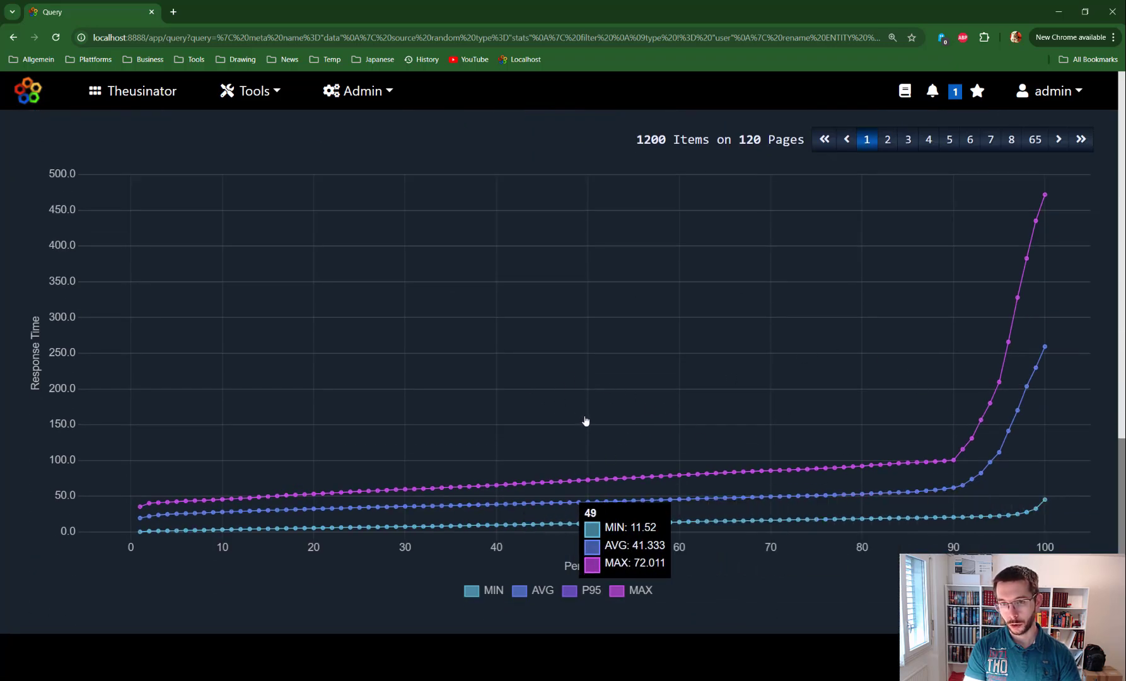
scroll(586, 418, "up", 9)
scroll(586, 418, "up", 5)
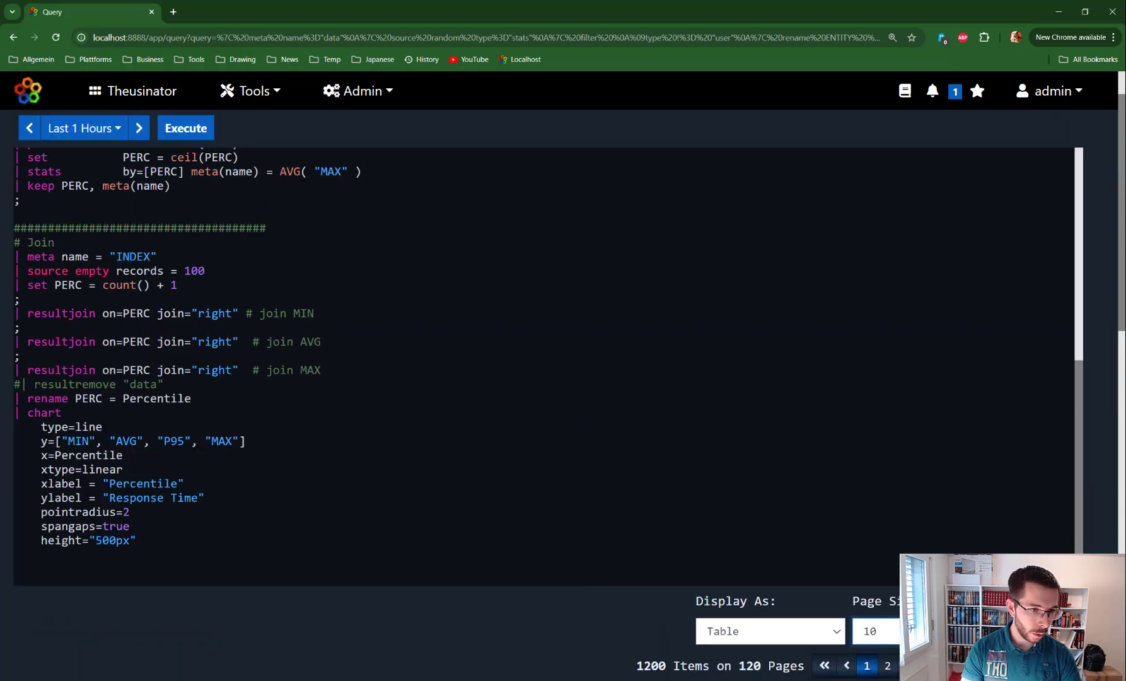
key("BackSpace")
key("ctrl+Return")
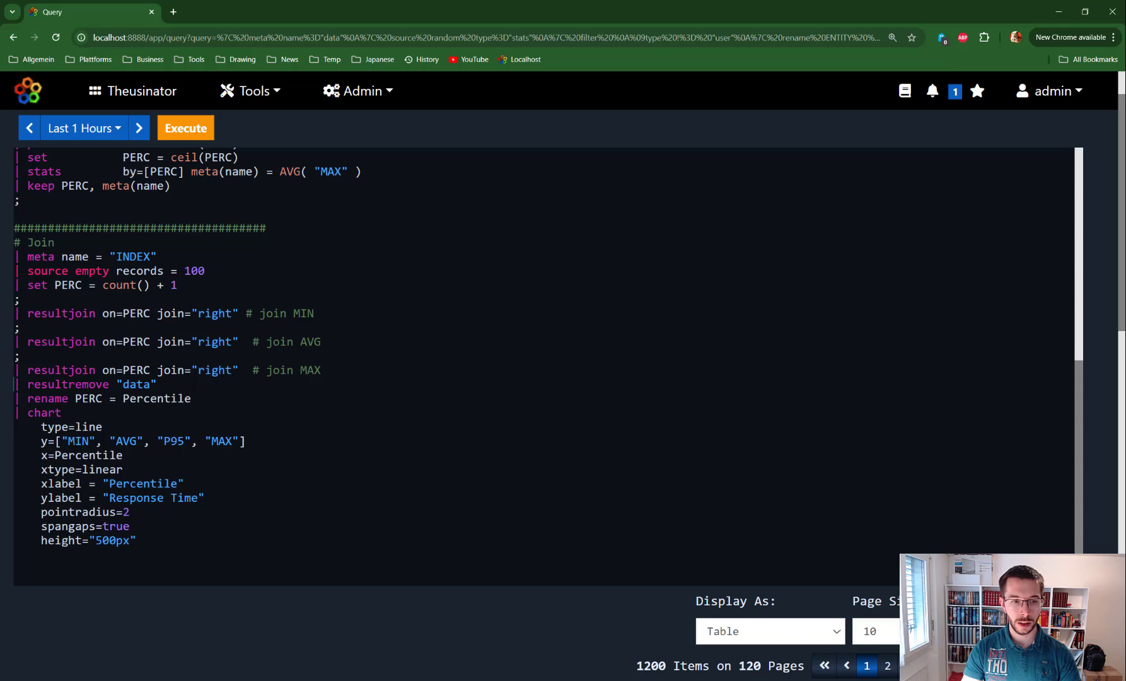
scroll(565, 485, "down", 5)
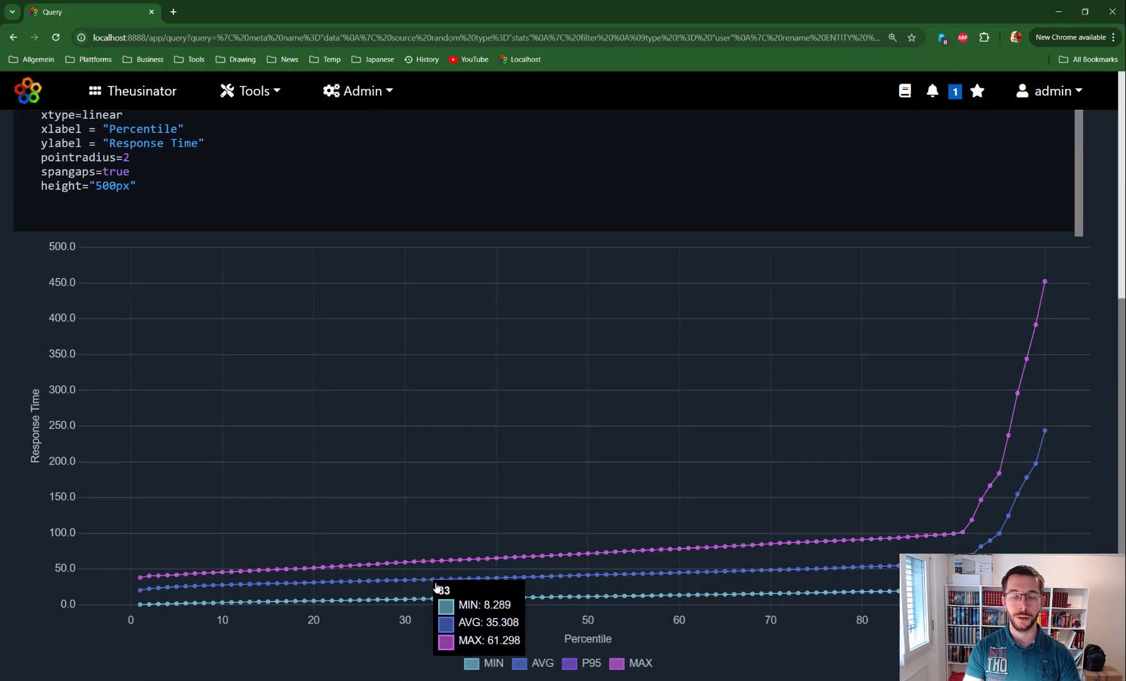
Step: Replace the entire query with "| resul" to view the suggested result commands, and close the suggestion list
scroll(435, 586, "up", 15)
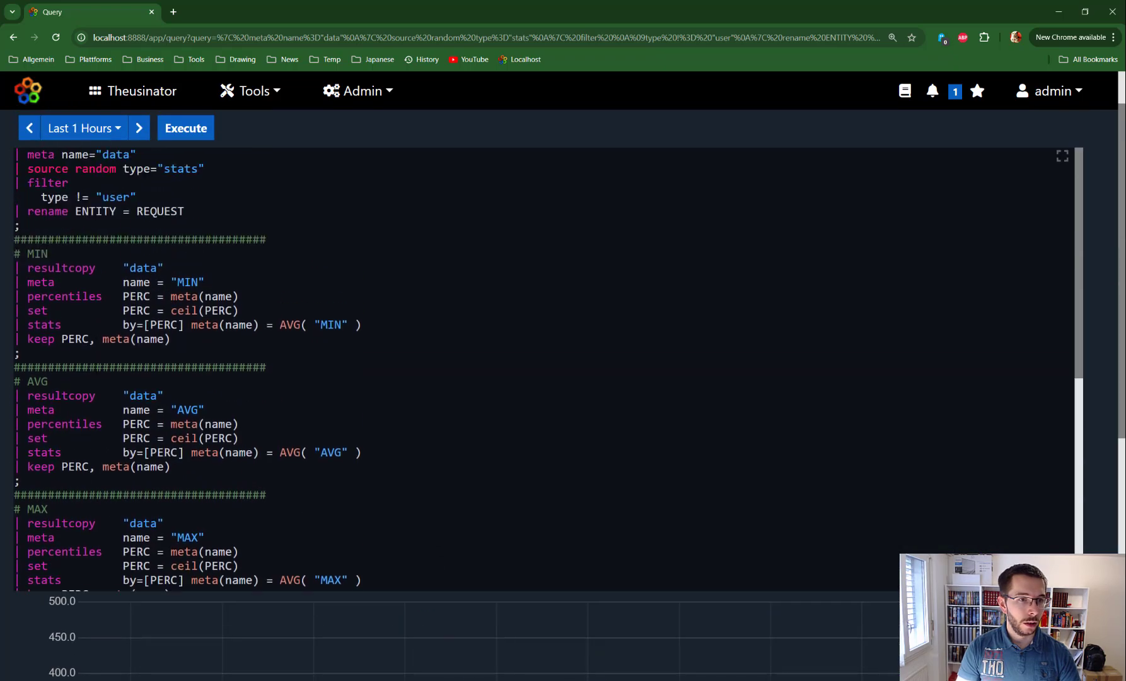
scroll(542, 378, "up", 2)
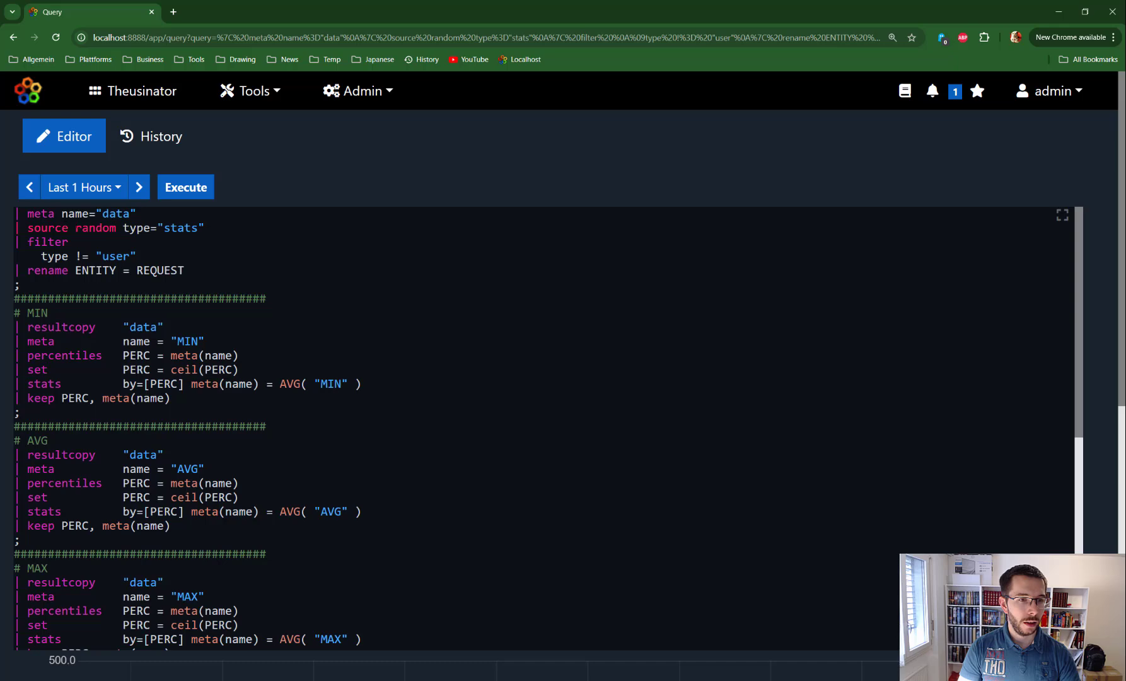
key("ctrl+a")
key("Delete")
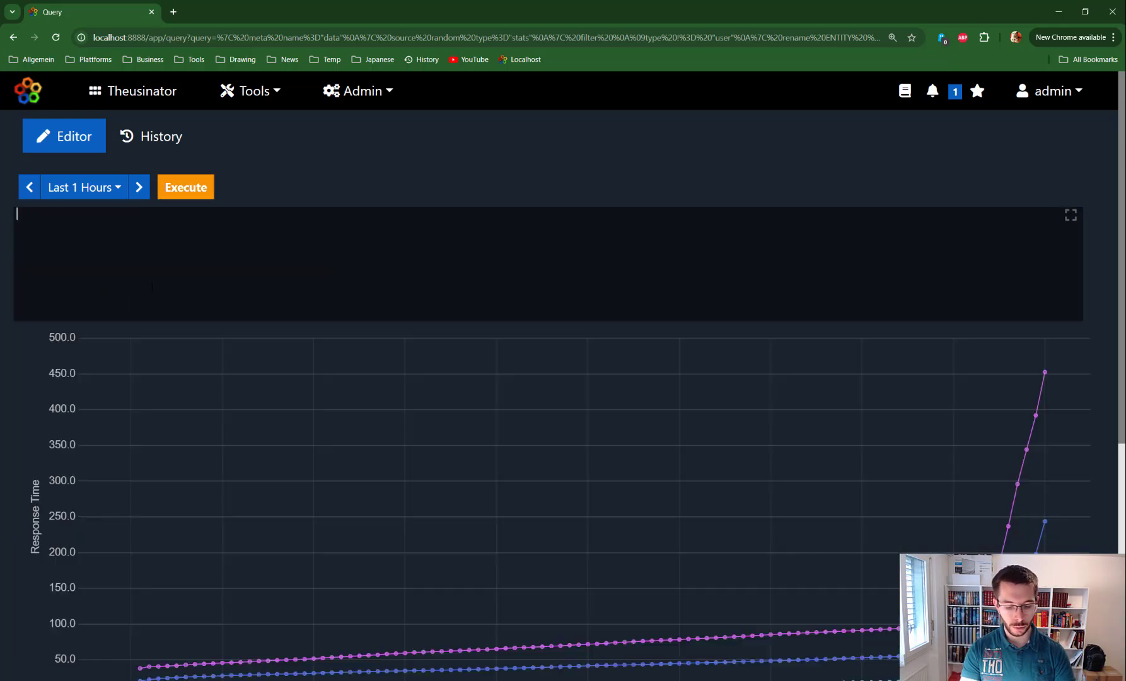
type("resul")
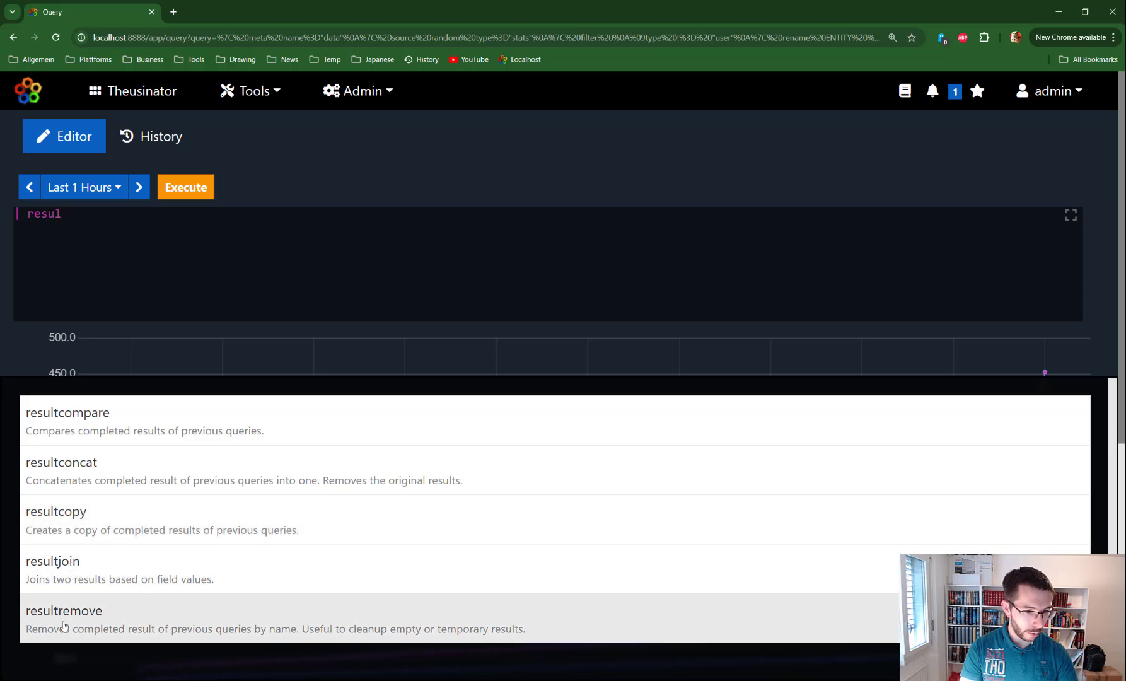
key("Escape")
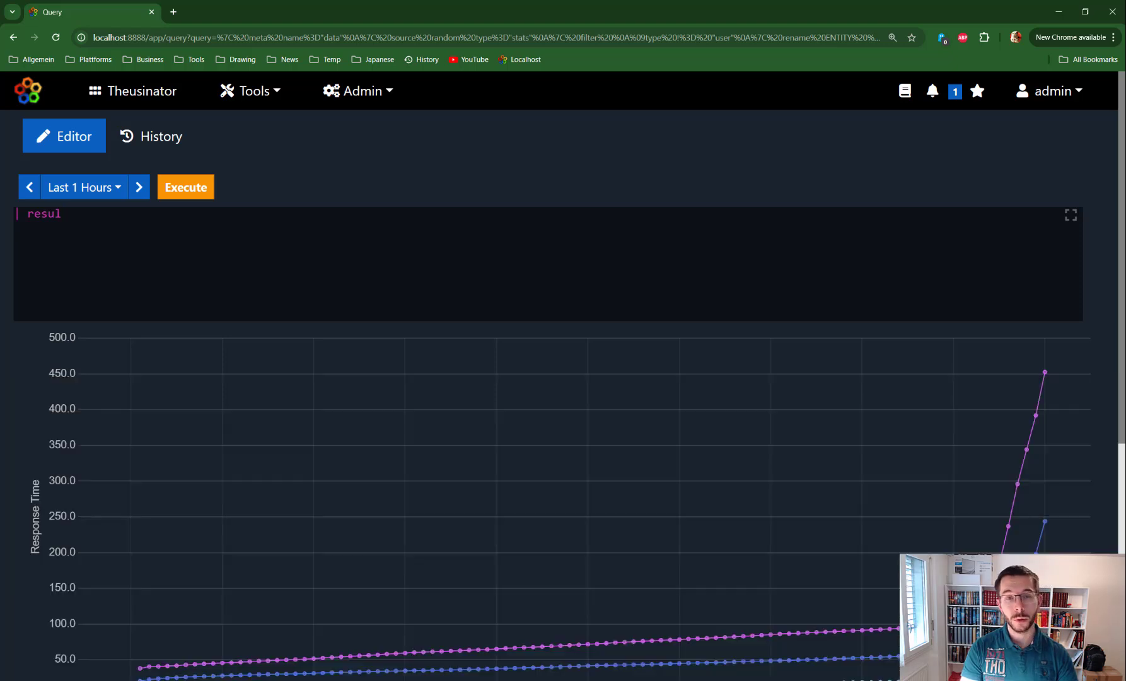